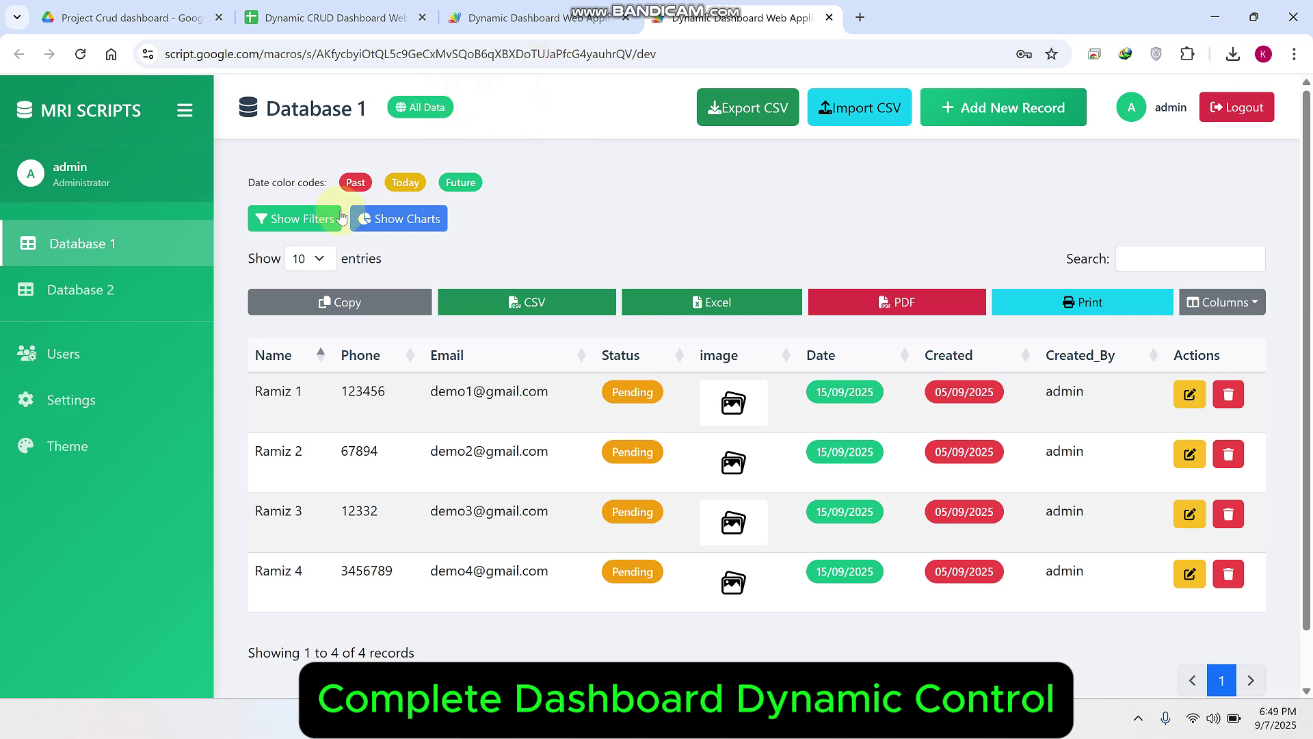
Step: Filter the Database 1 records by Inactive status
{"action": "left_click", "coordinate": [312, 219]}
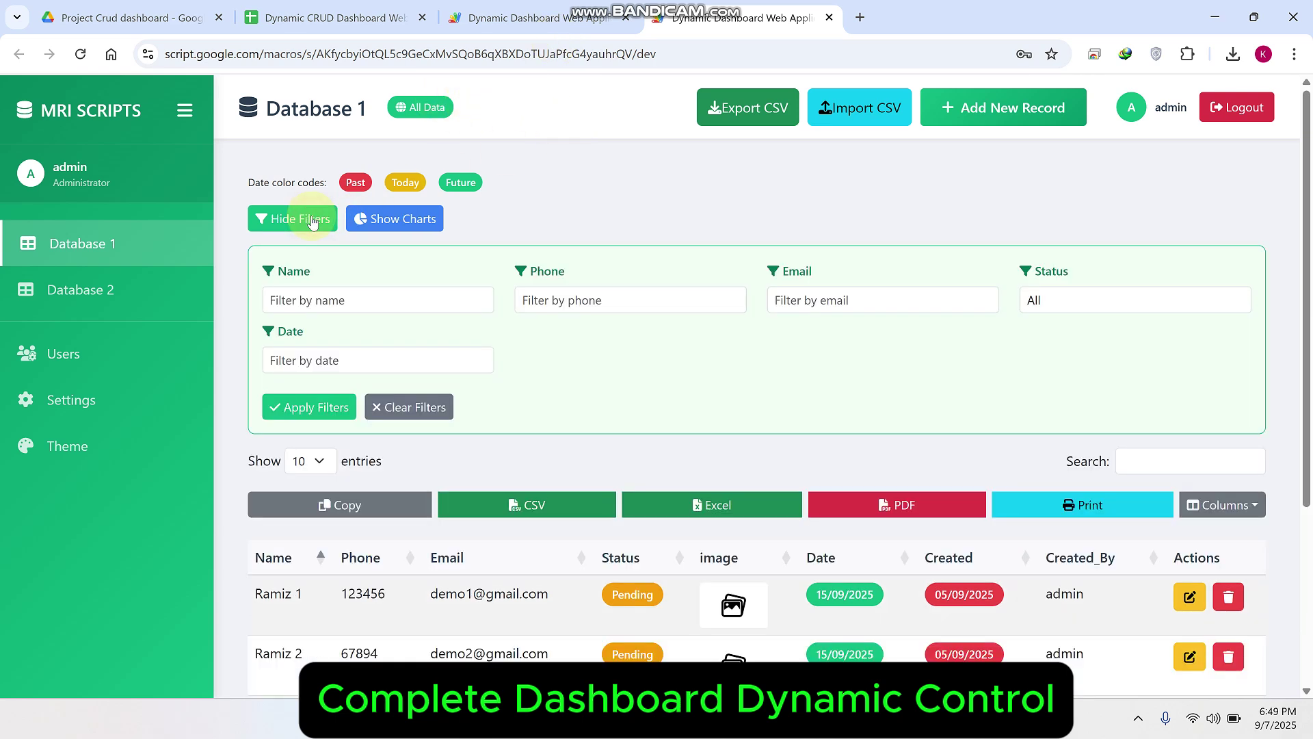
{"action": "left_click", "coordinate": [1072, 300]}
{"action": "left_click", "coordinate": [1072, 343]}
{"action": "left_click", "coordinate": [1074, 362]}
{"action": "left_click", "coordinate": [1090, 305]}
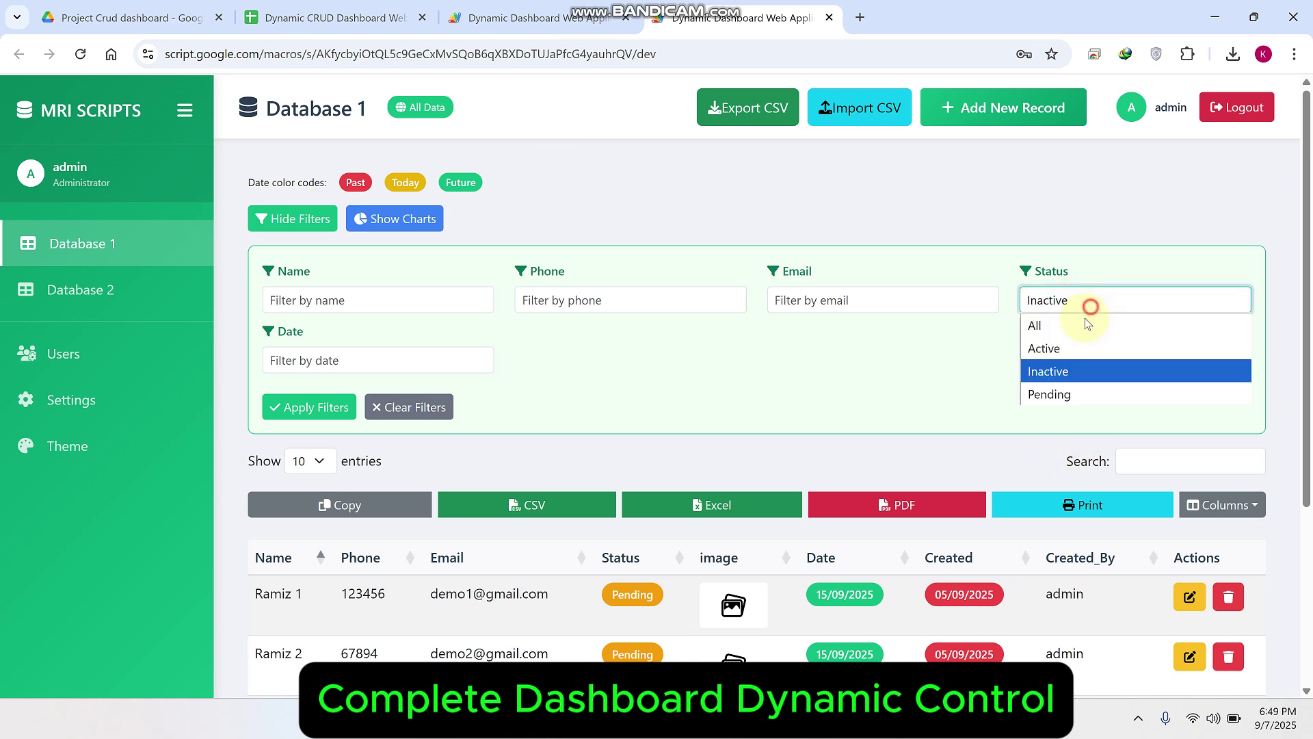
{"action": "left_click", "coordinate": [340, 404]}
Step: Clear and hide the filters, then show and hide the data charts
{"action": "left_click", "coordinate": [409, 407]}
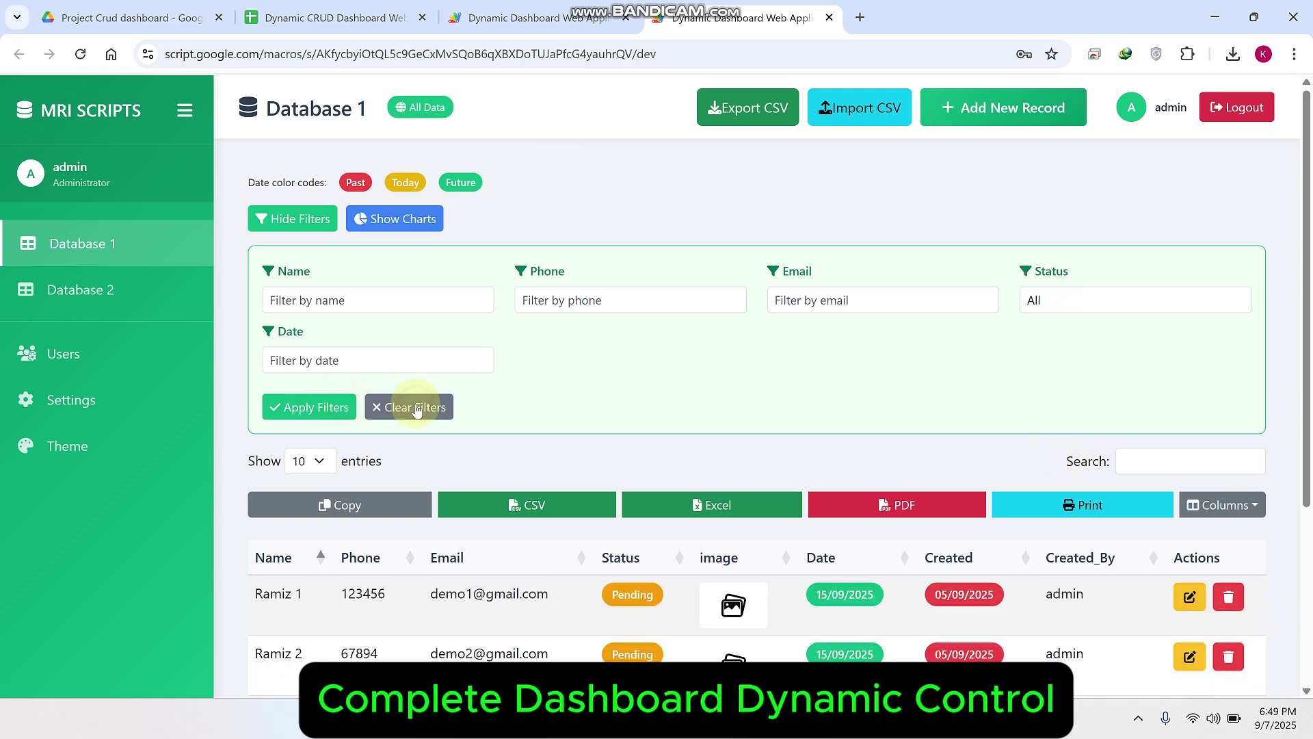
{"action": "left_click", "coordinate": [294, 219]}
{"action": "left_click", "coordinate": [401, 220]}
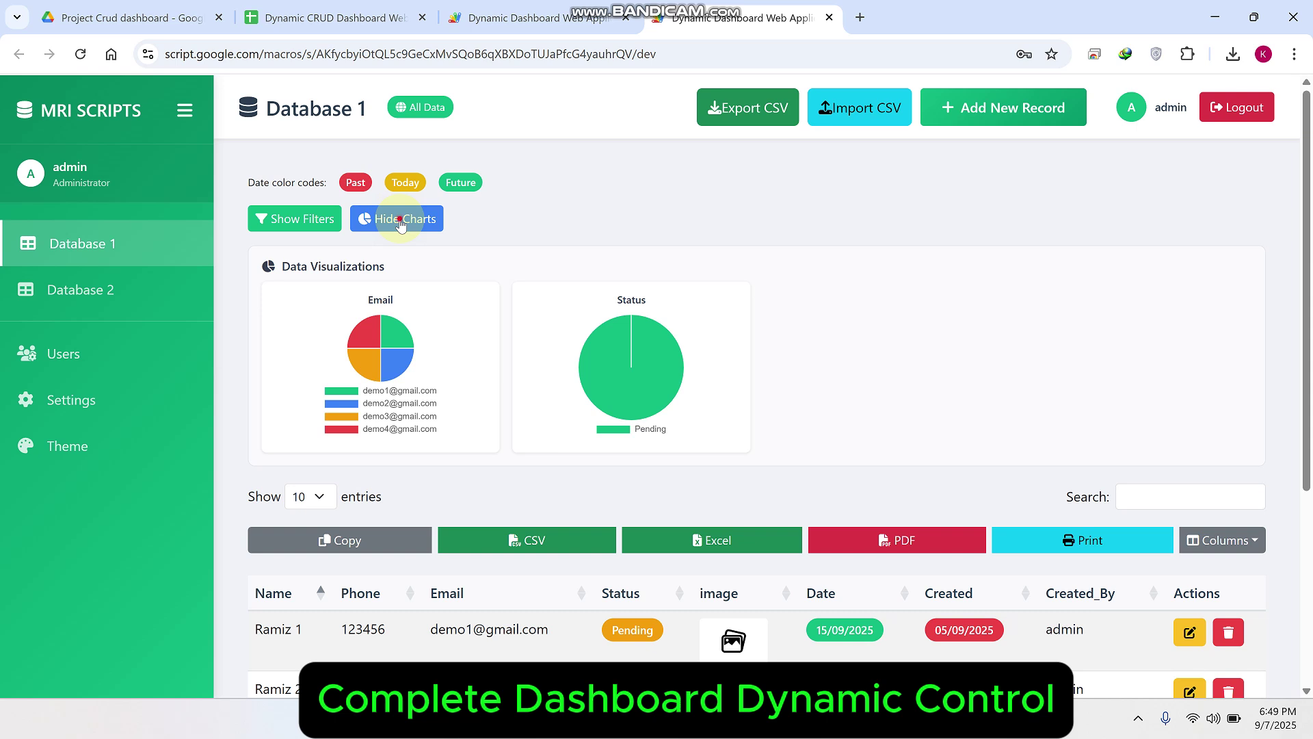
{"action": "left_click", "coordinate": [401, 220]}
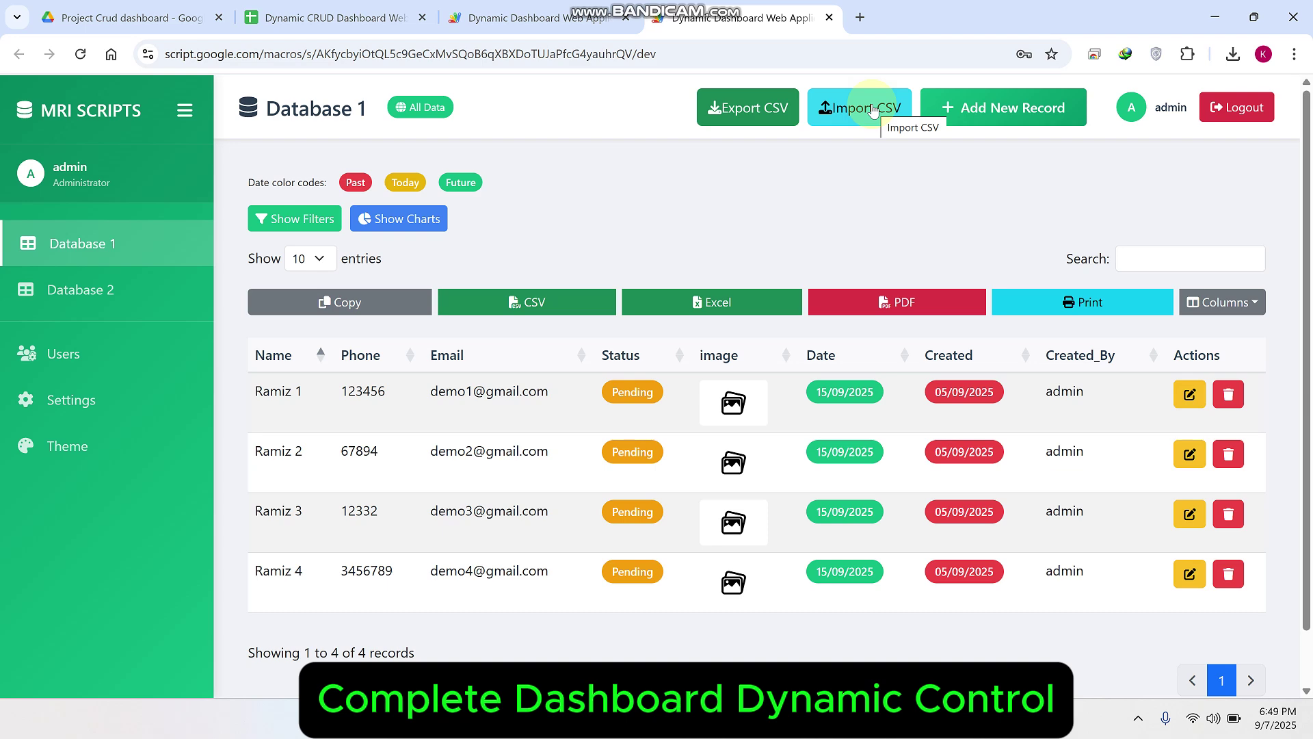
Step: Log out of the dashboard and look up the administrator username in the Users sheet
{"action": "left_click", "coordinate": [1236, 107]}
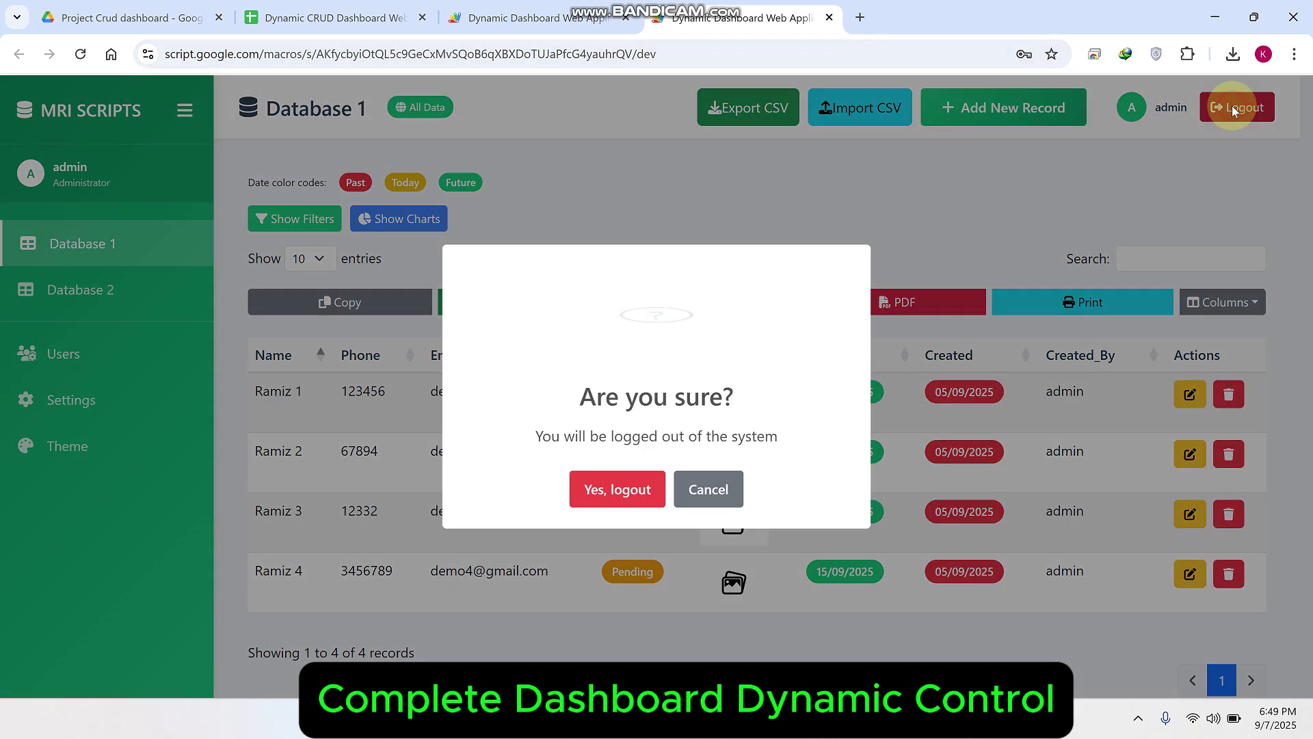
{"action": "left_click", "coordinate": [617, 493]}
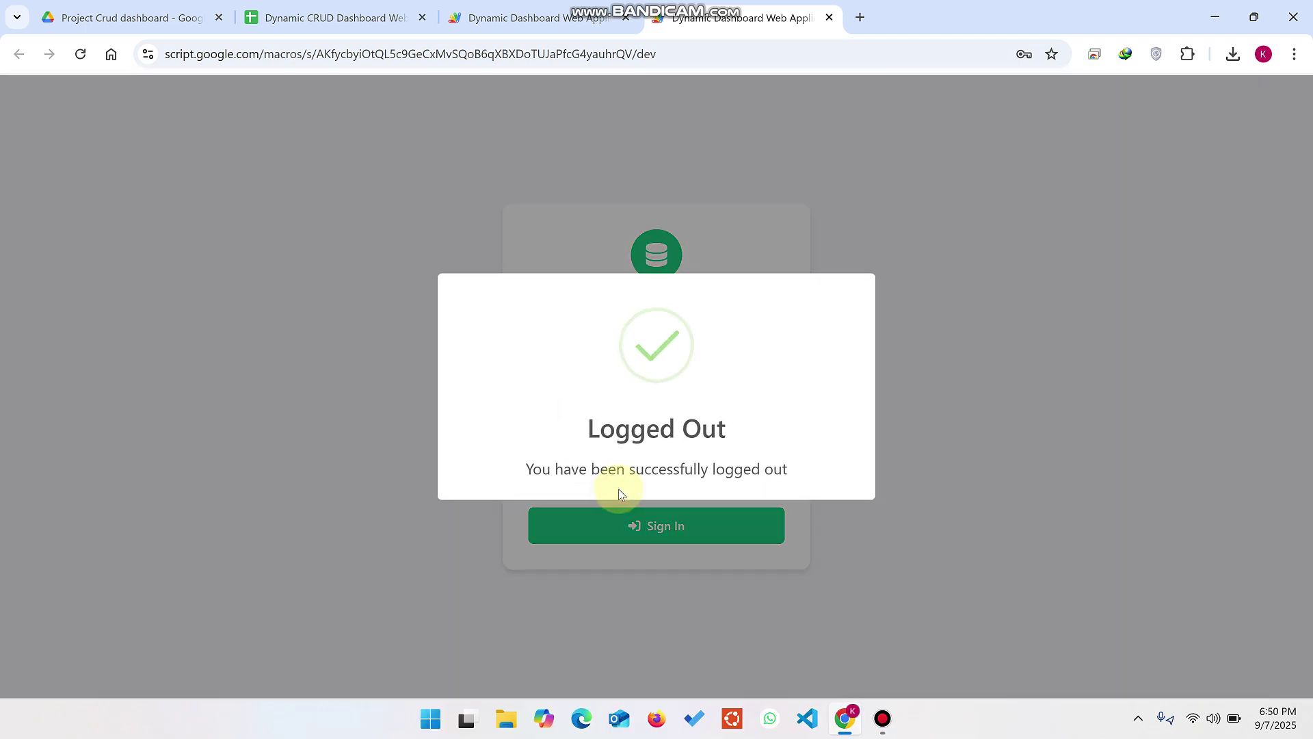
{"action": "left_click", "coordinate": [335, 17]}
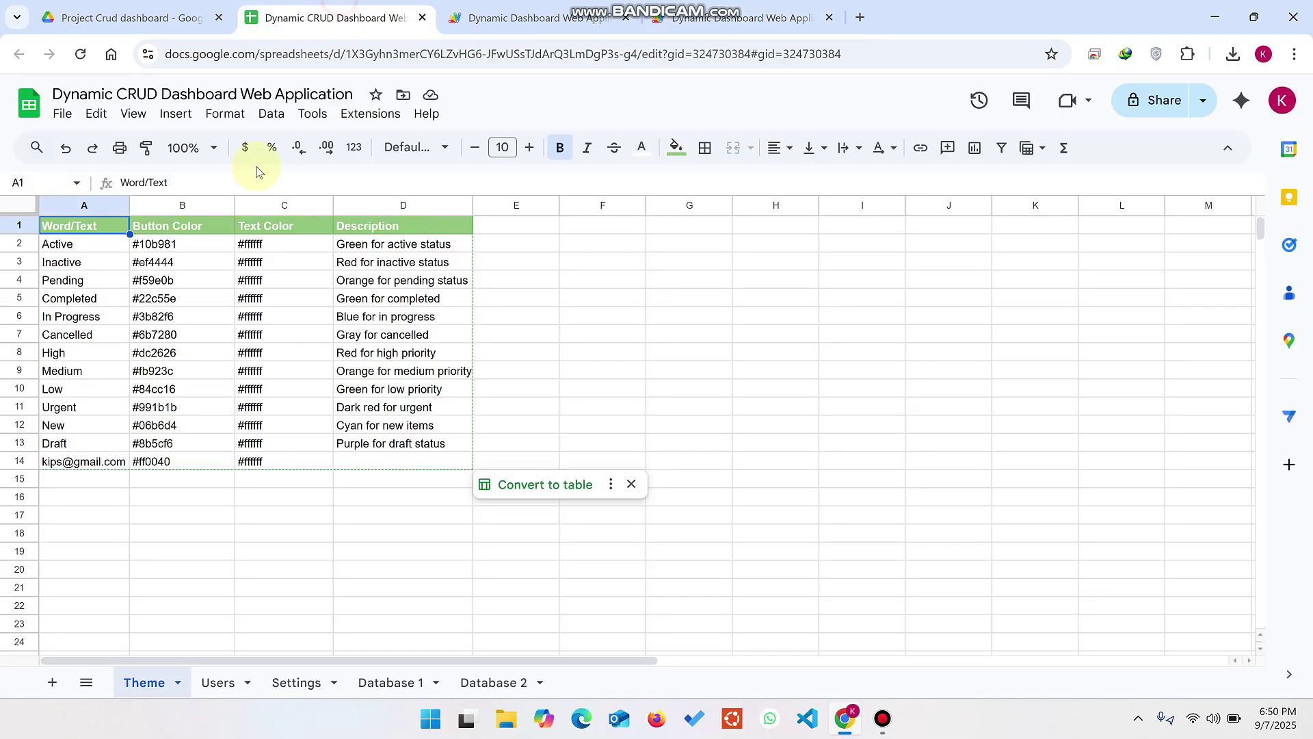
{"action": "left_click", "coordinate": [218, 682]}
{"action": "left_click", "coordinate": [69, 251]}
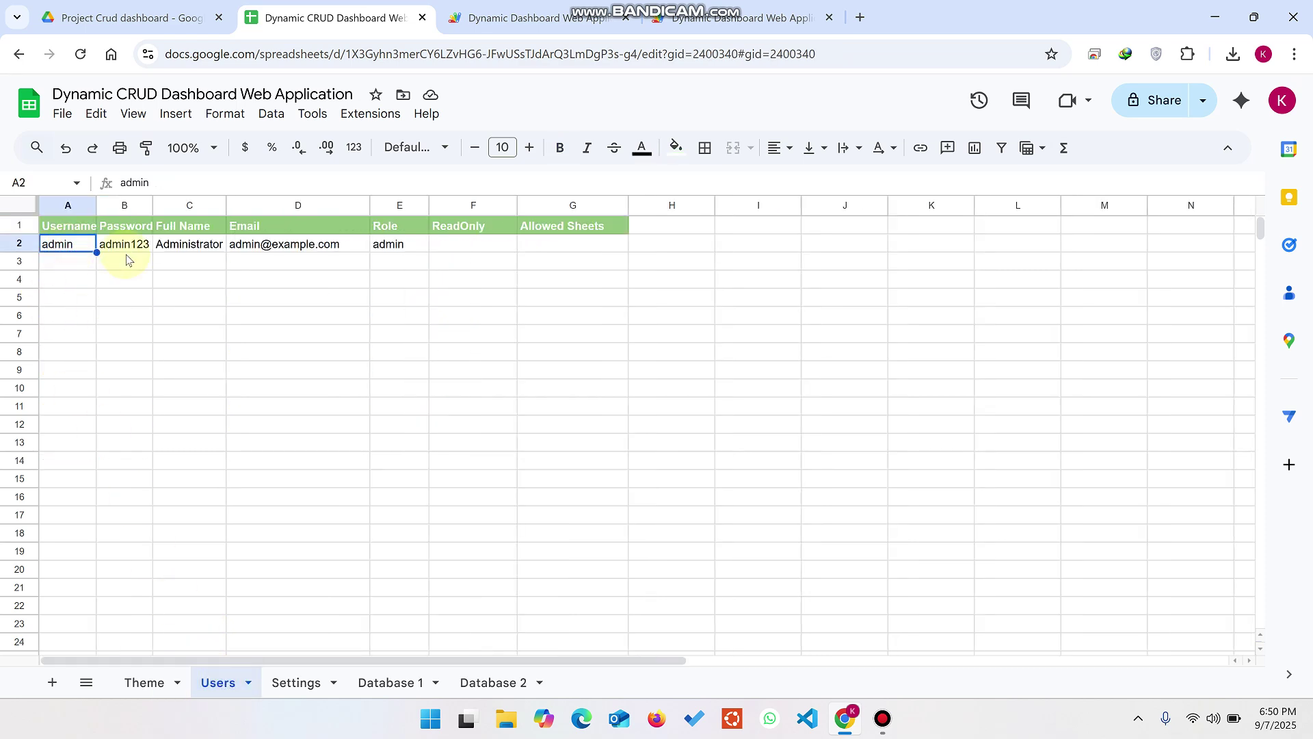
Step: Sign back into the dashboard with the saved administrator login
{"action": "left_click", "coordinate": [742, 18]}
{"action": "left_click", "coordinate": [621, 392]}
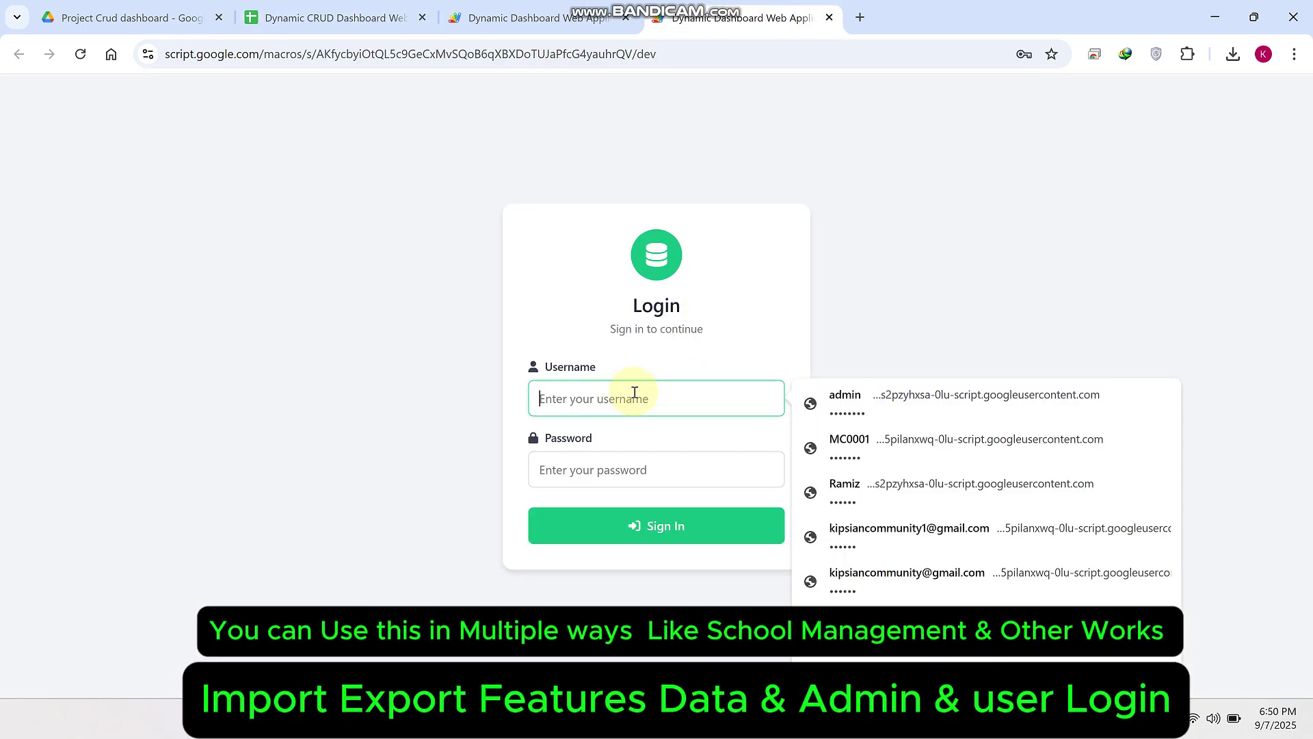
{"action": "left_click", "coordinate": [814, 403]}
{"action": "left_click", "coordinate": [717, 528]}
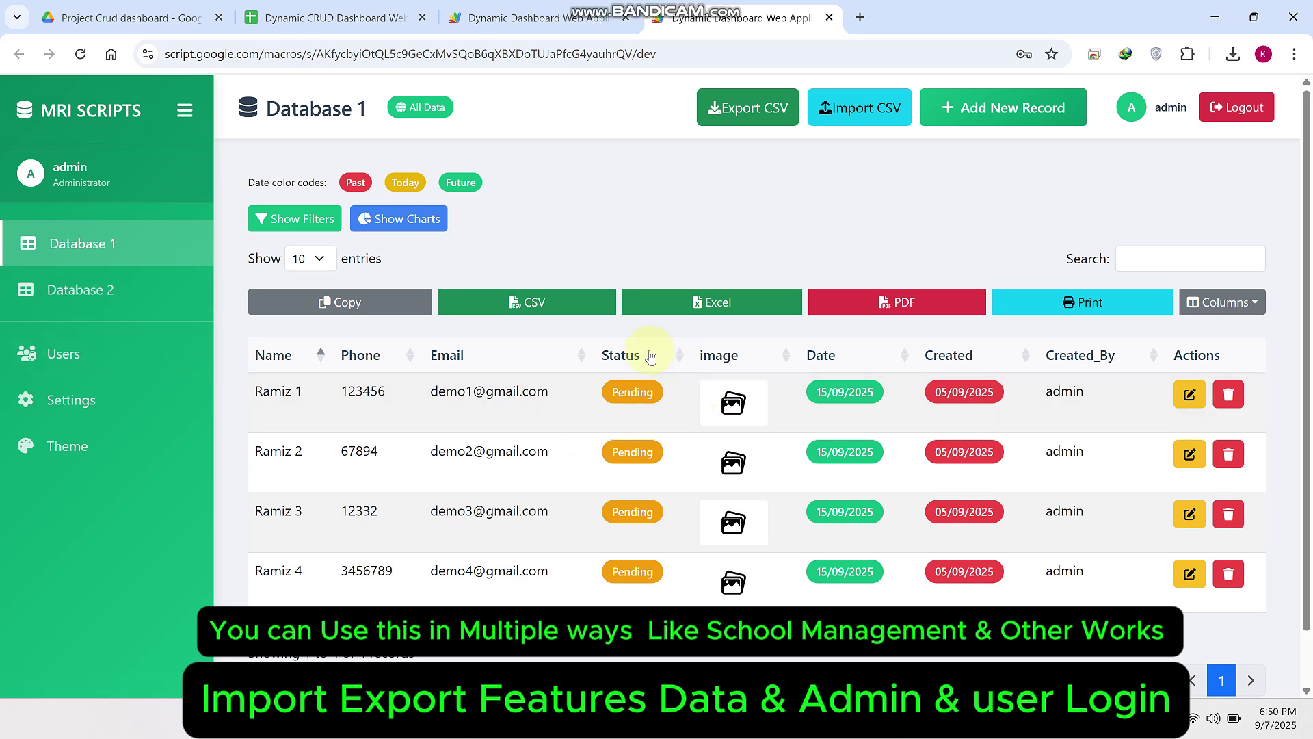
Step: Insert a 'fee' column before Status in the Database 1 sheet and reload the dashboard
{"action": "left_click", "coordinate": [322, 17]}
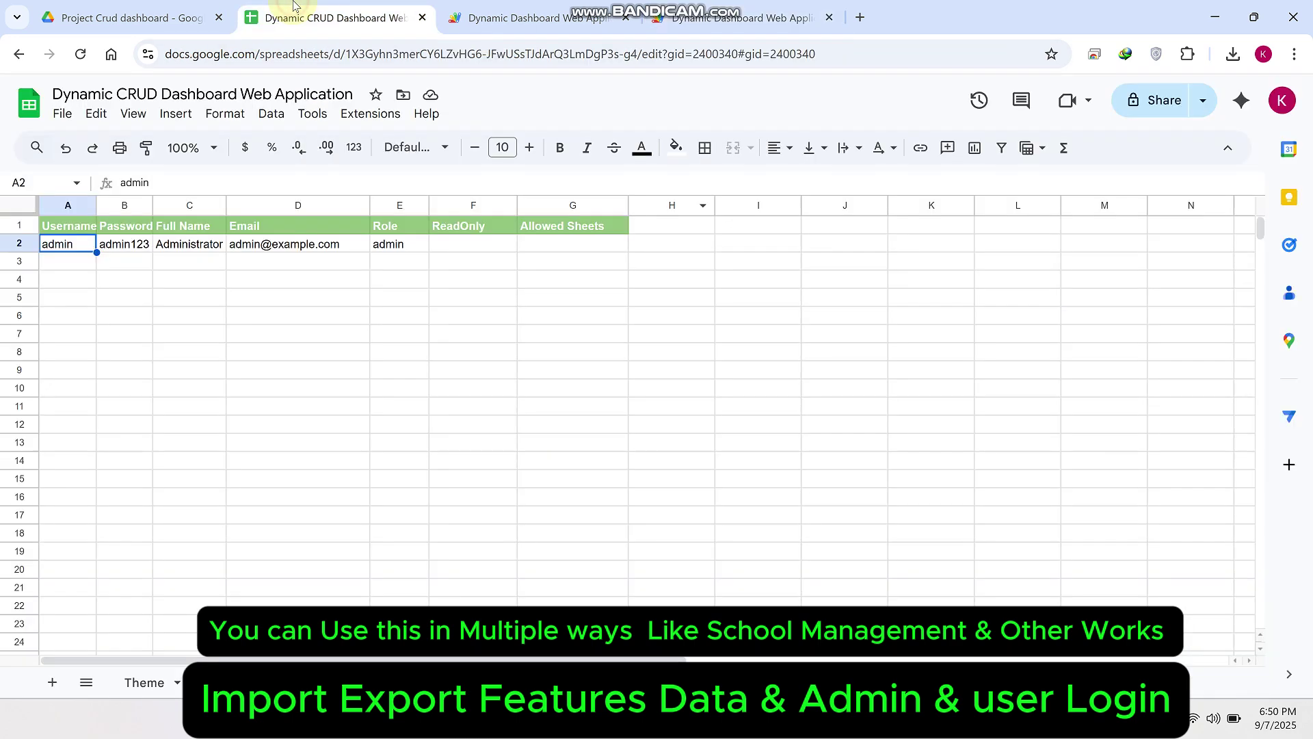
{"action": "key", "text": "ctrl+shift+Page_Down"}
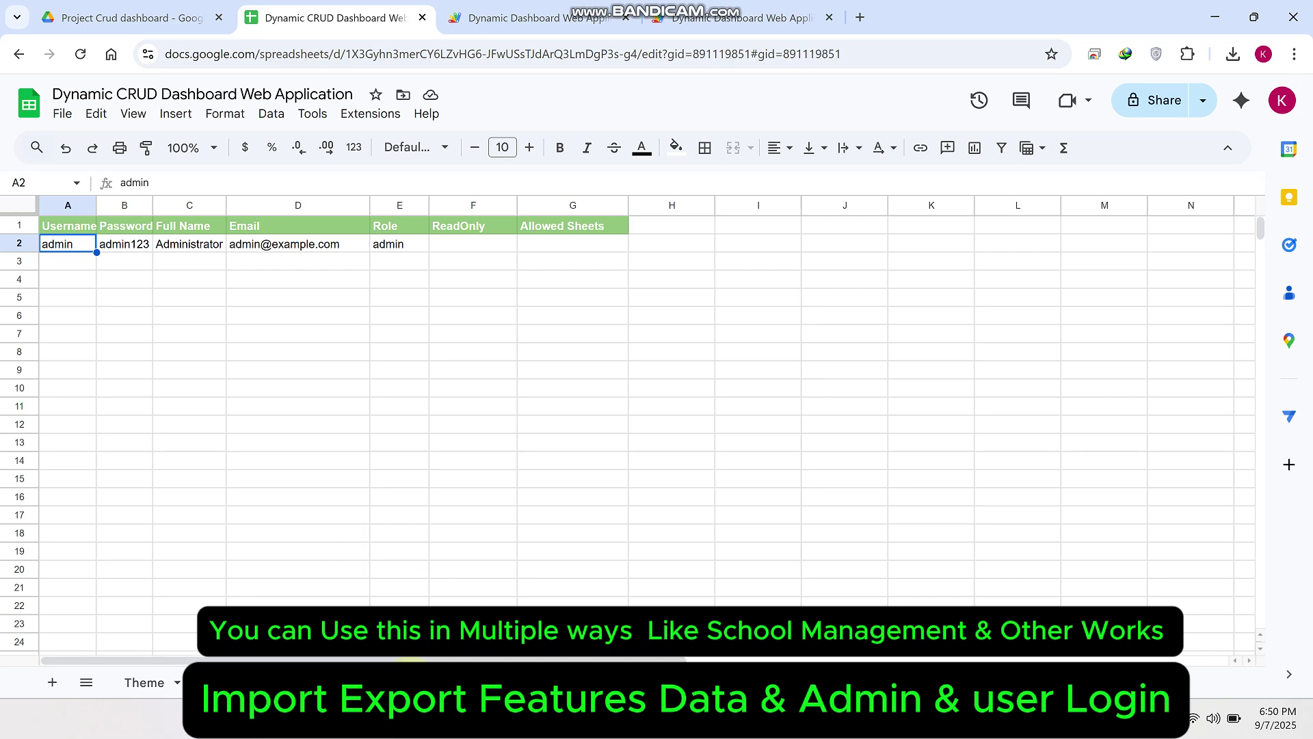
{"action": "right_click", "coordinate": [514, 222]}
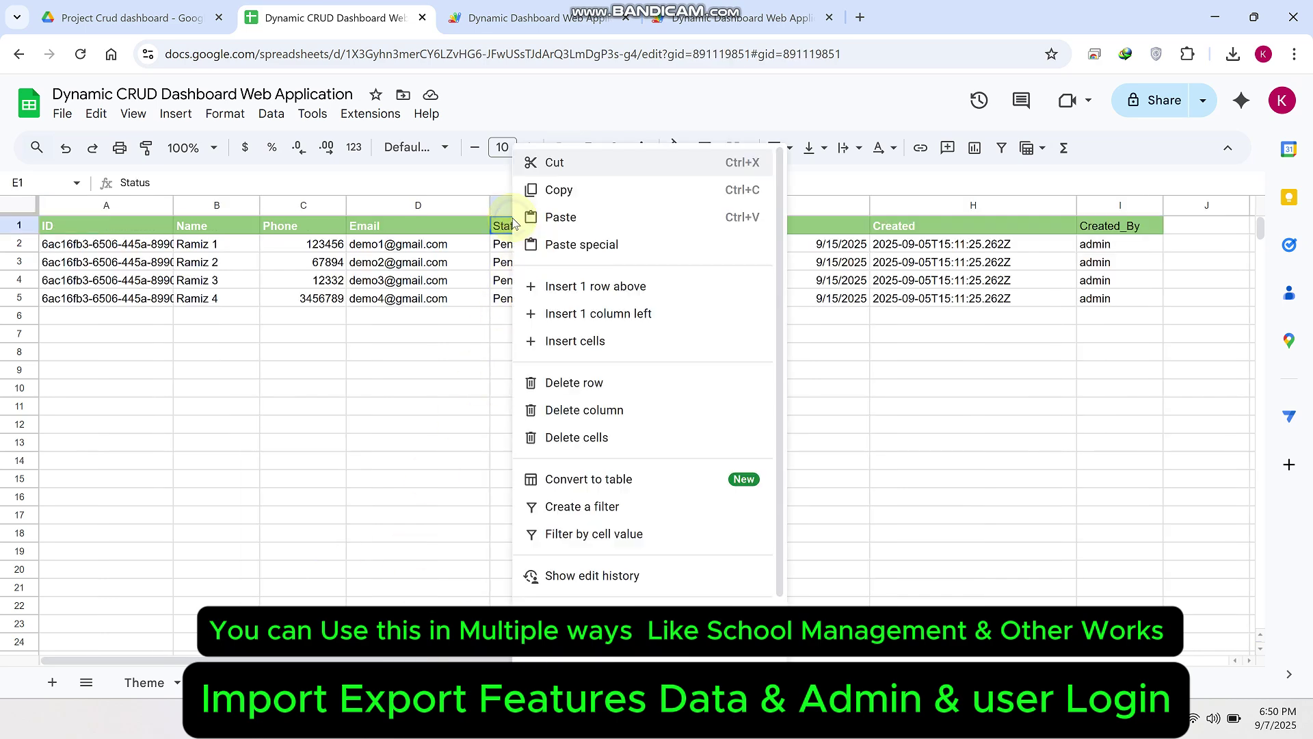
{"action": "left_click", "coordinate": [595, 315]}
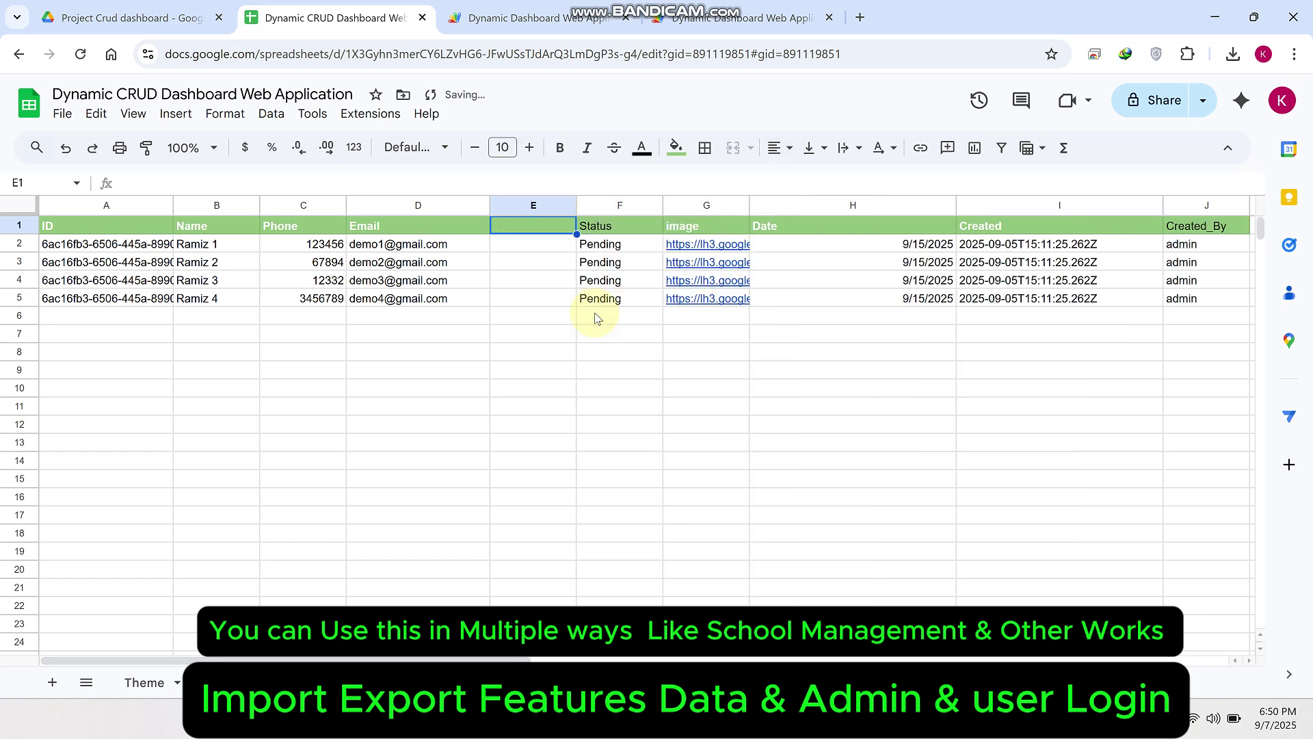
{"action": "left_click", "coordinate": [534, 232]}
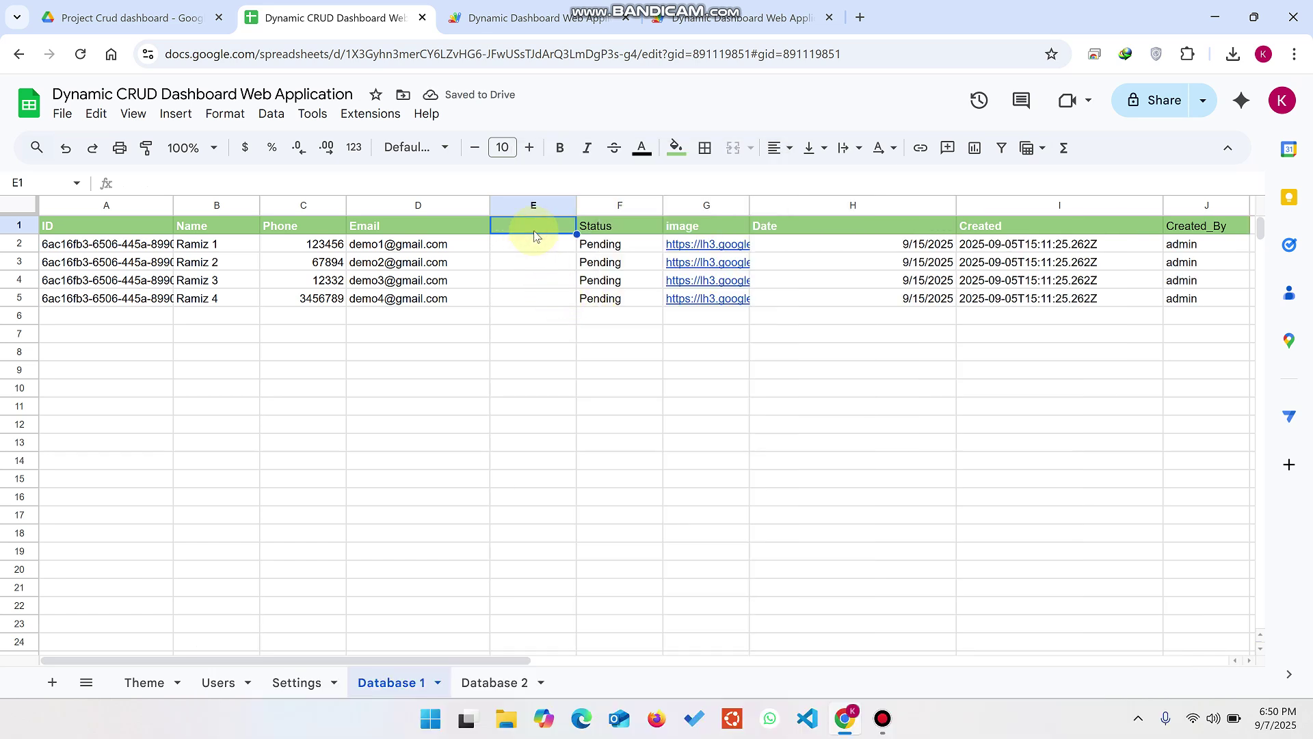
{"action": "type", "text": "fee"}
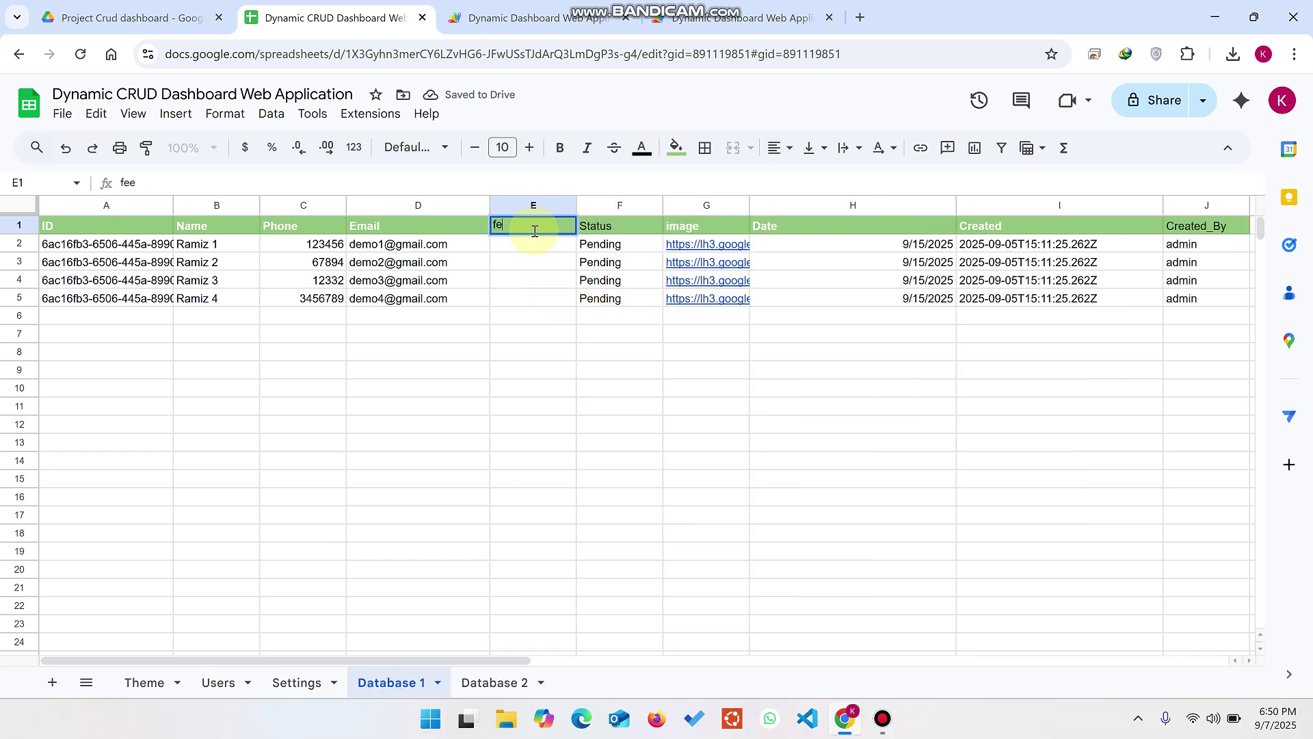
{"action": "type", "text": "fee"}
{"action": "left_click", "coordinate": [603, 456]}
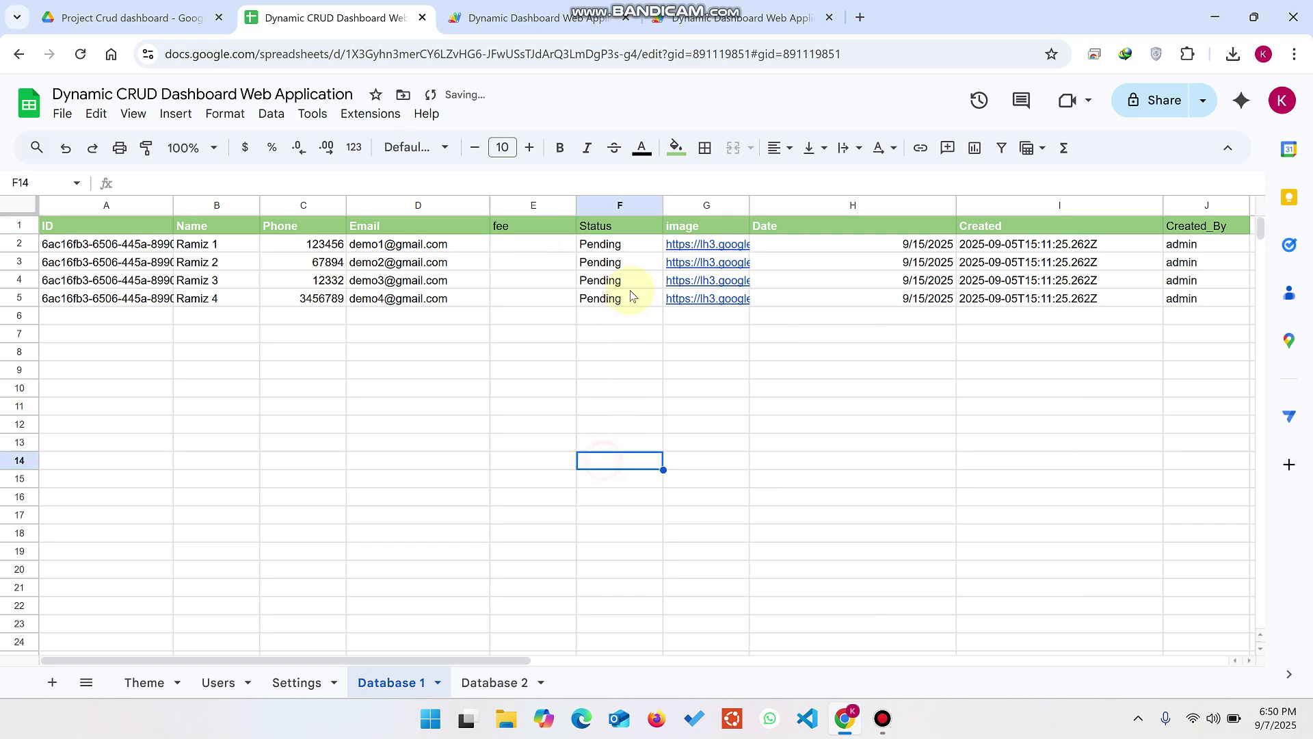
{"action": "left_click", "coordinate": [715, 15]}
{"action": "left_click", "coordinate": [79, 55]}
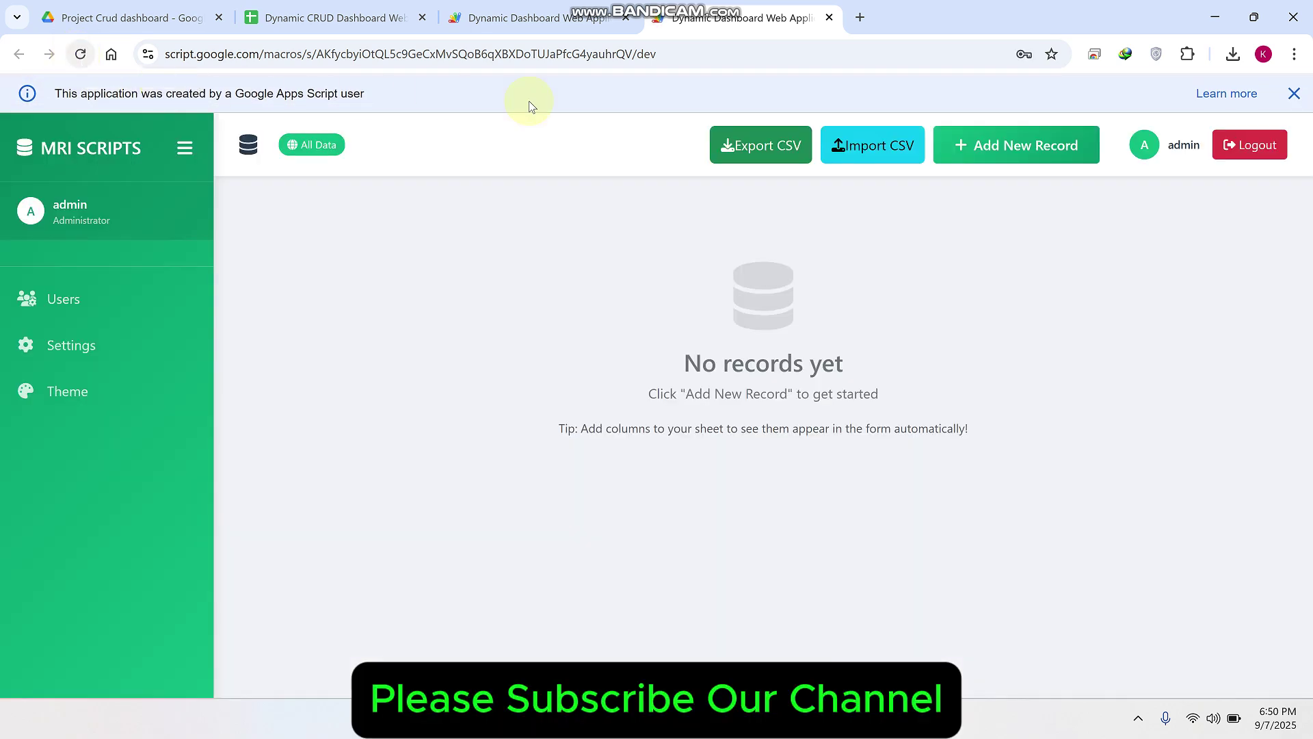
Step: Set the first Database 1 record's fee to 50 and save it
{"action": "left_click", "coordinate": [1293, 93]}
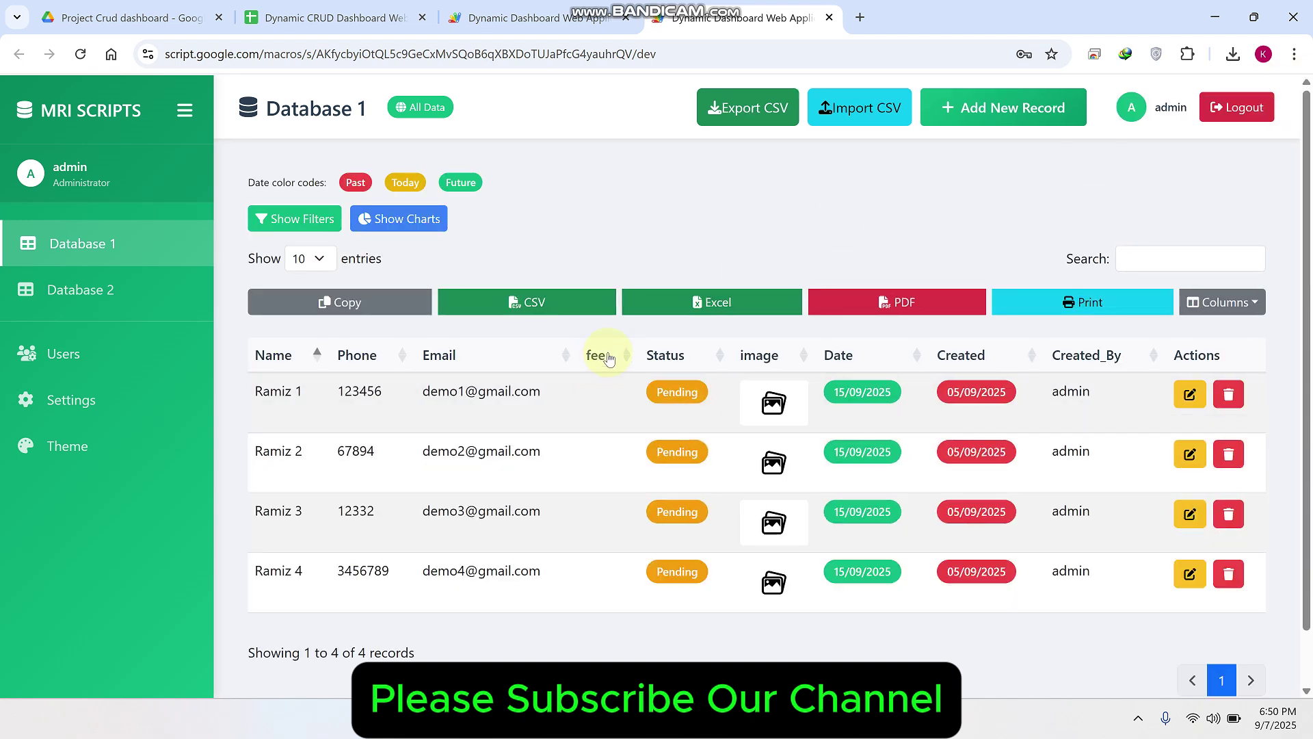
{"action": "left_click", "coordinate": [1190, 394]}
{"action": "left_click", "coordinate": [189, 382]}
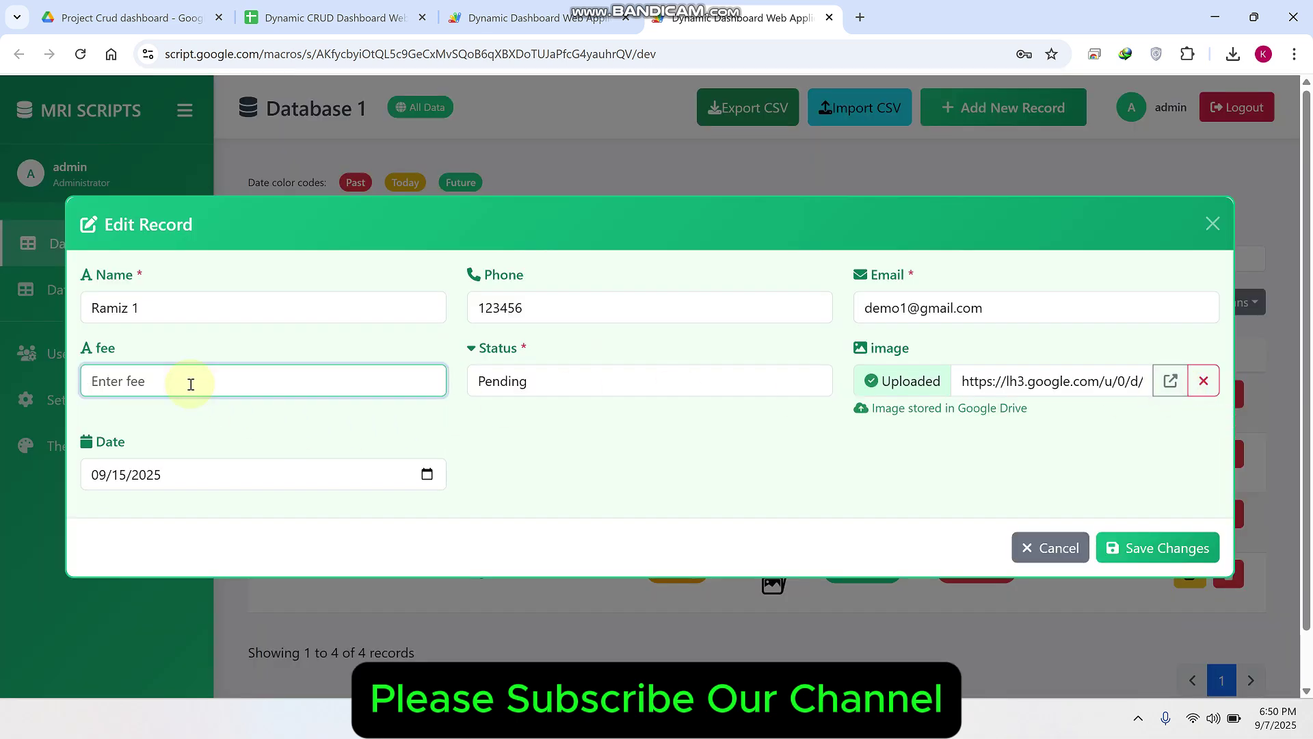
{"action": "type", "text": "50"}
{"action": "left_click", "coordinate": [1105, 540]}
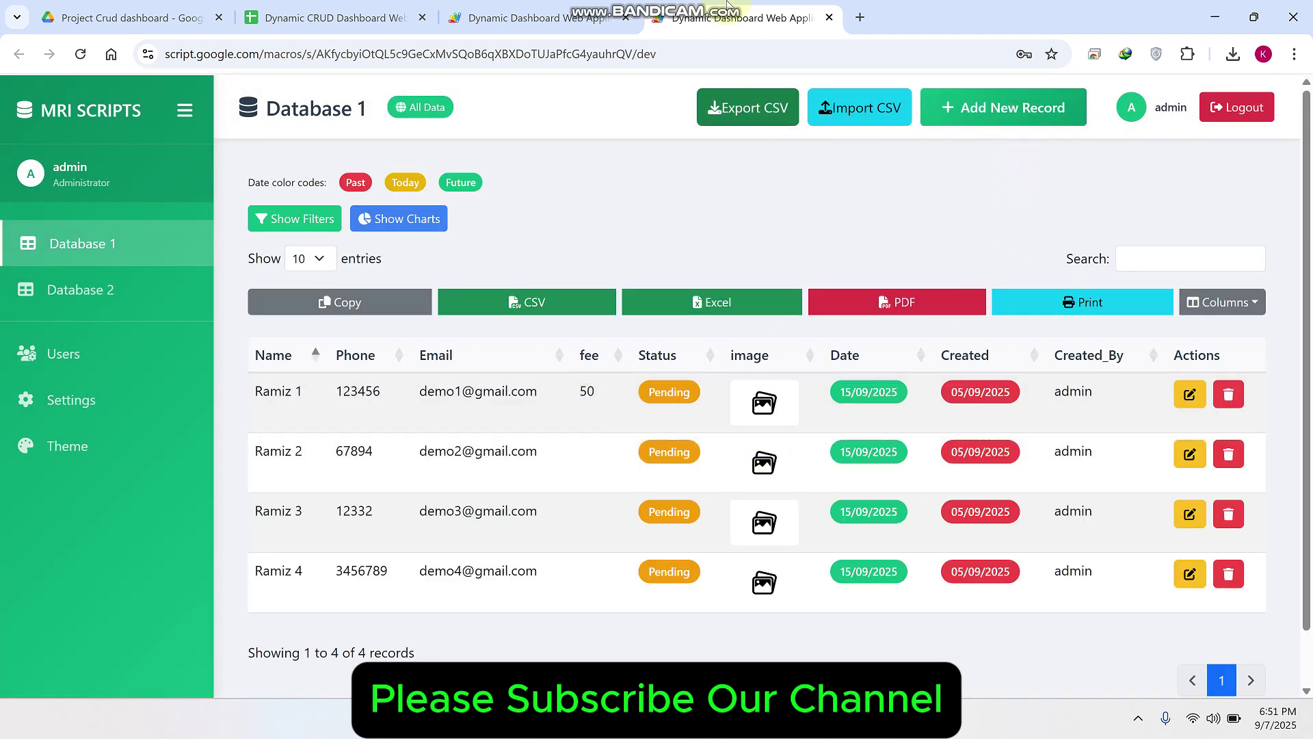
Step: View the Database 2 table, then return to the spreadsheet
{"action": "mouse_move", "coordinate": [708, 12]}
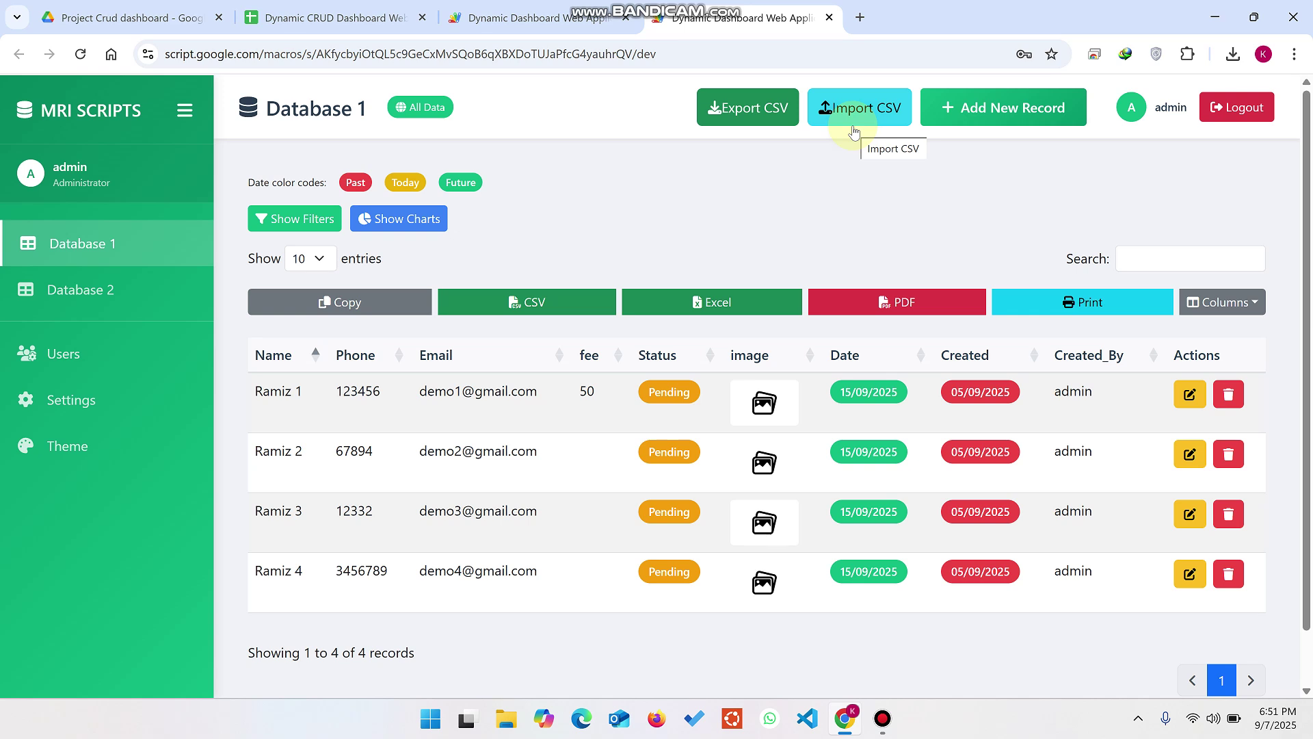
{"action": "left_click", "coordinate": [76, 290]}
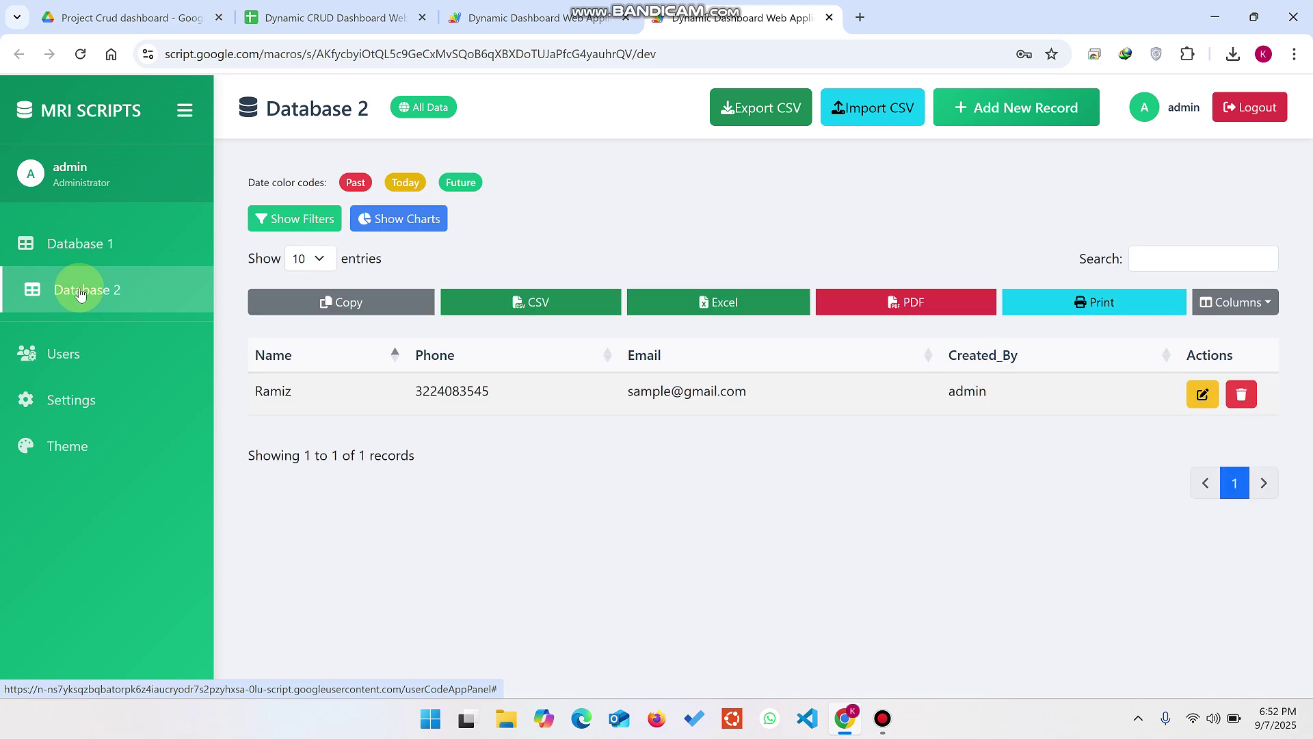
{"action": "left_click", "coordinate": [335, 17]}
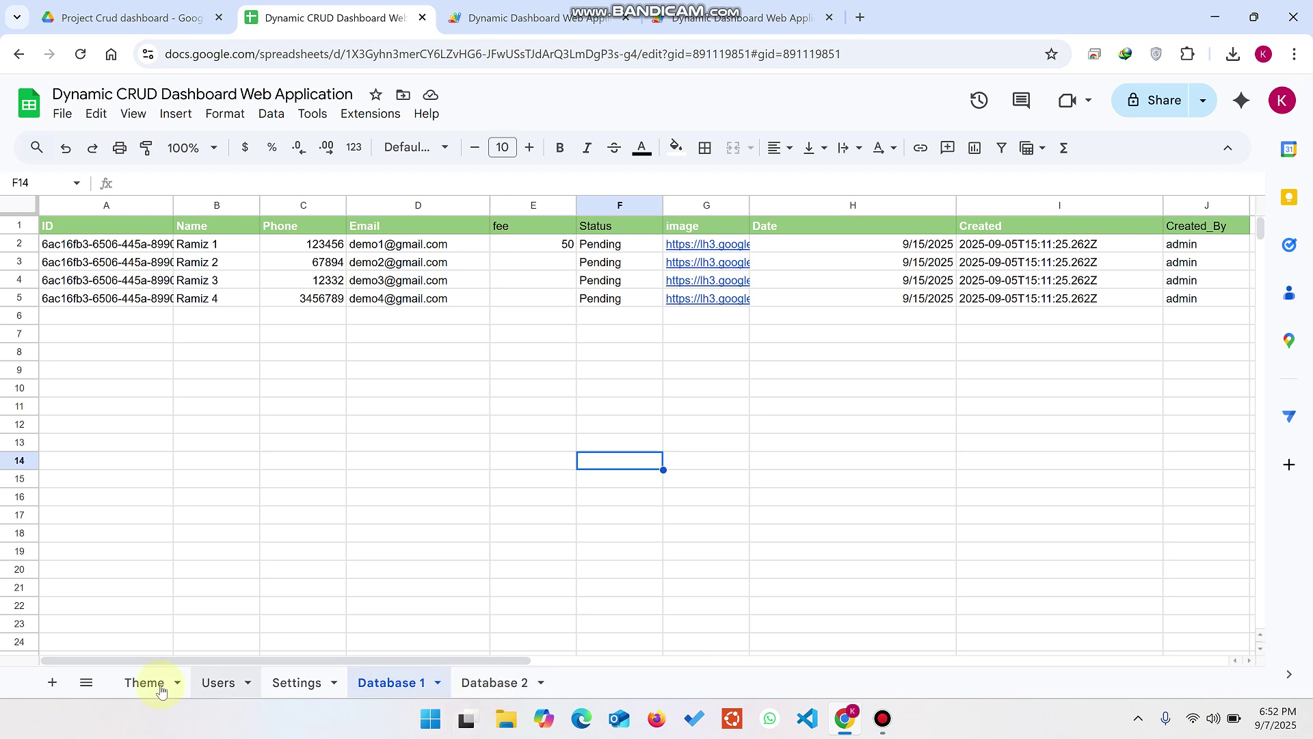
Step: Add a new sheet named 'Database 3'
{"action": "left_click", "coordinate": [52, 682]}
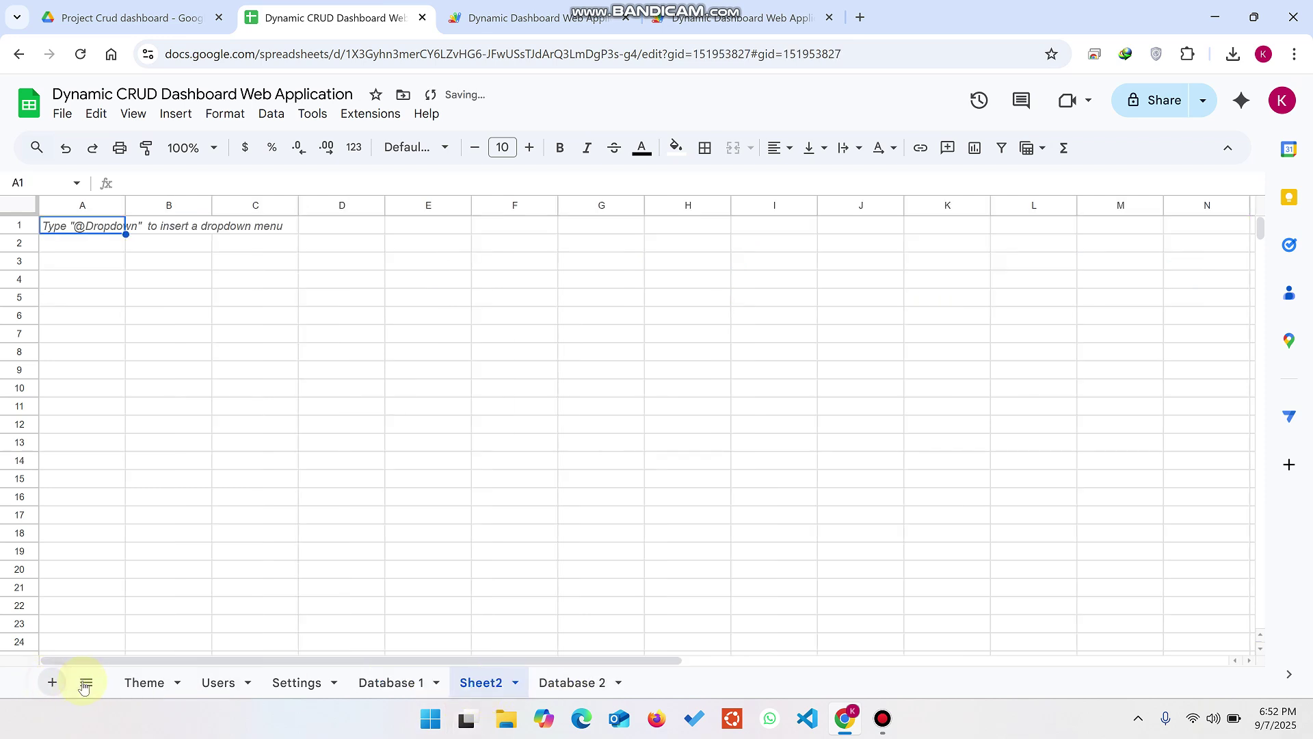
{"action": "double_click", "coordinate": [483, 684]}
{"action": "type", "text": "Dat"}
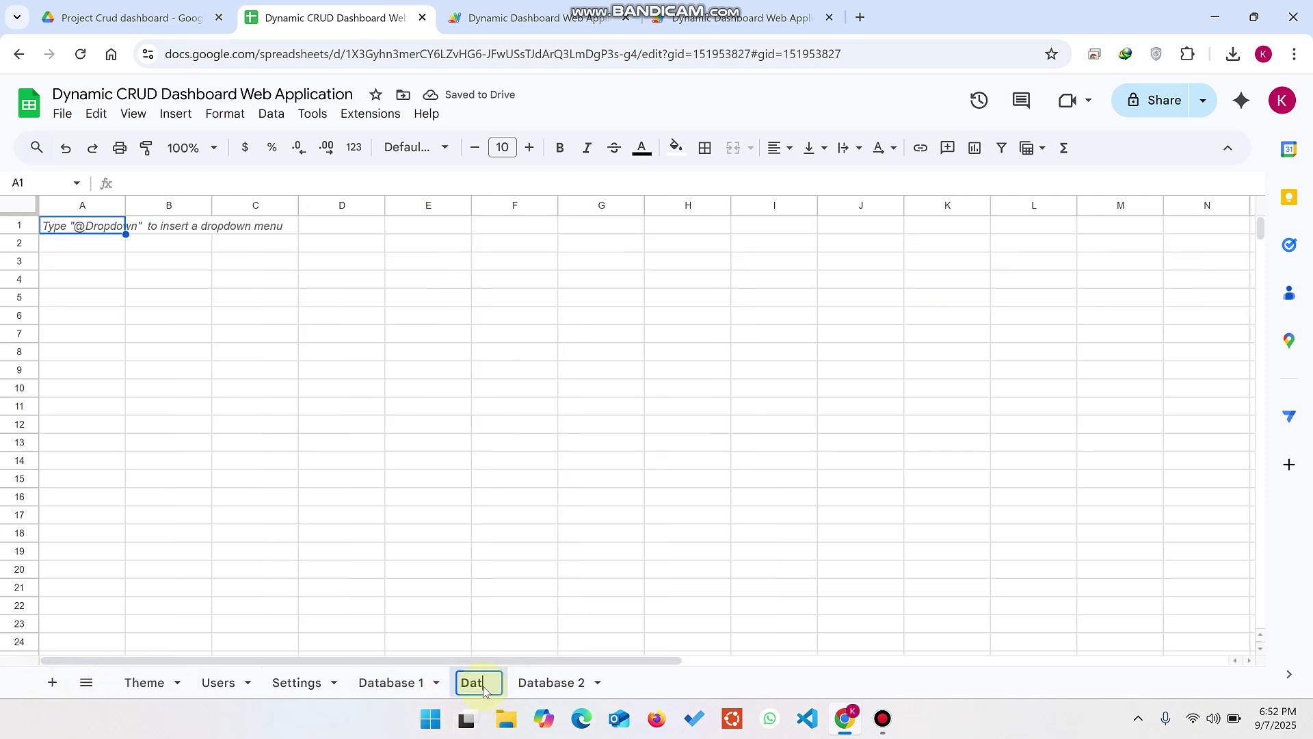
{"action": "type", "text": "abase 3"}
{"action": "key", "text": "Return"}
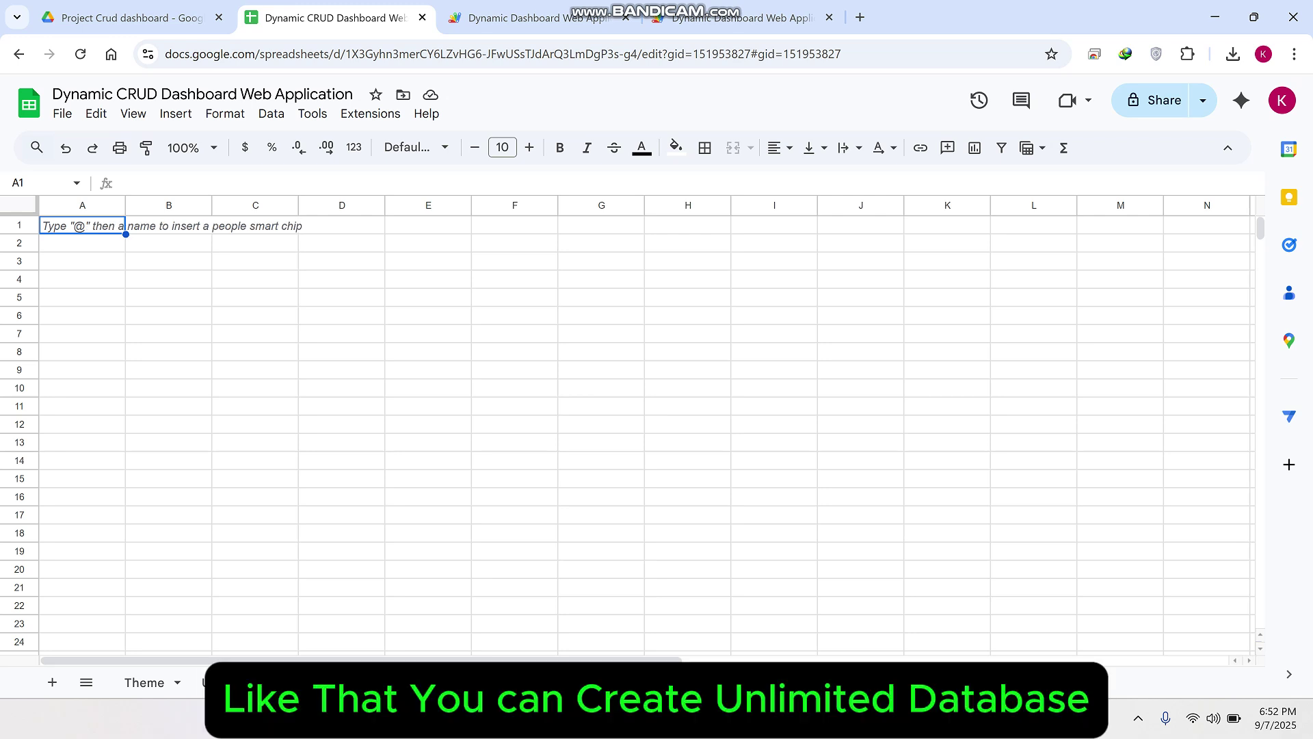
{"action": "left_click", "coordinate": [650, 587]}
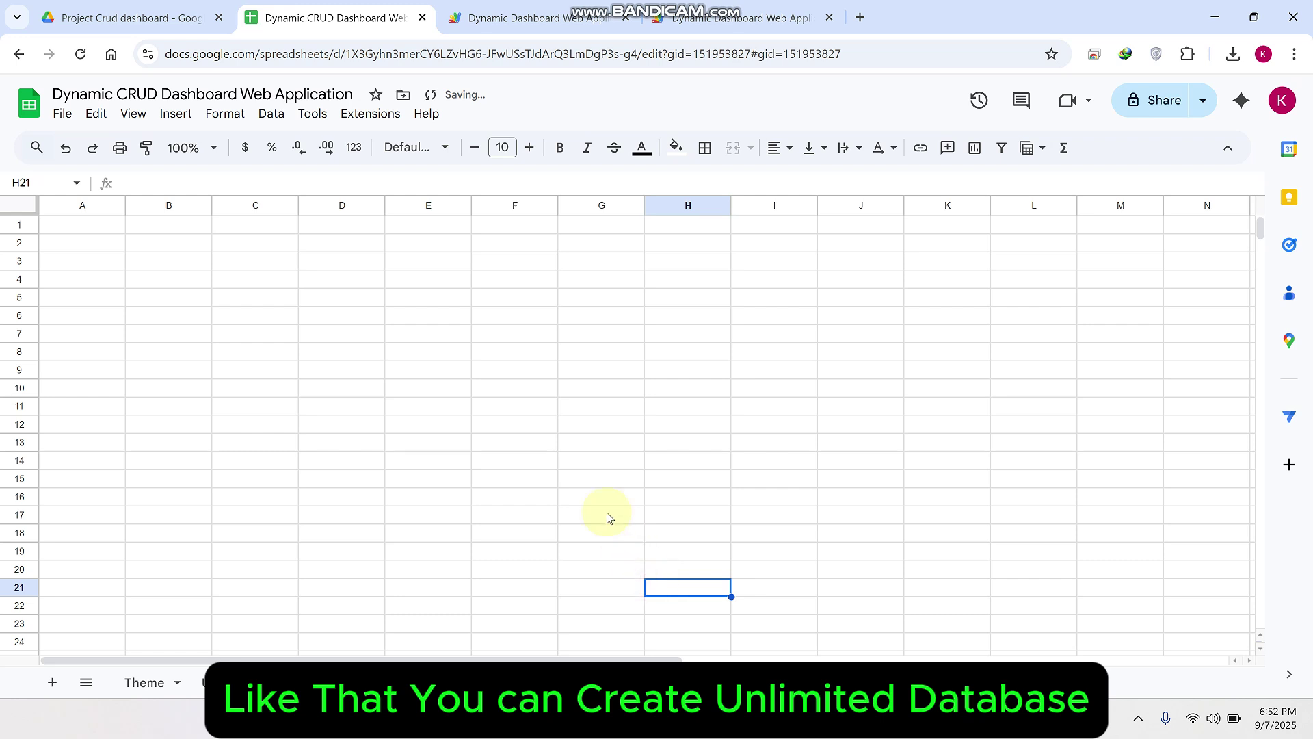
Step: Enter headers Id in A1 and Name in B1, then reload the dashboard
{"action": "left_click", "coordinate": [93, 230]}
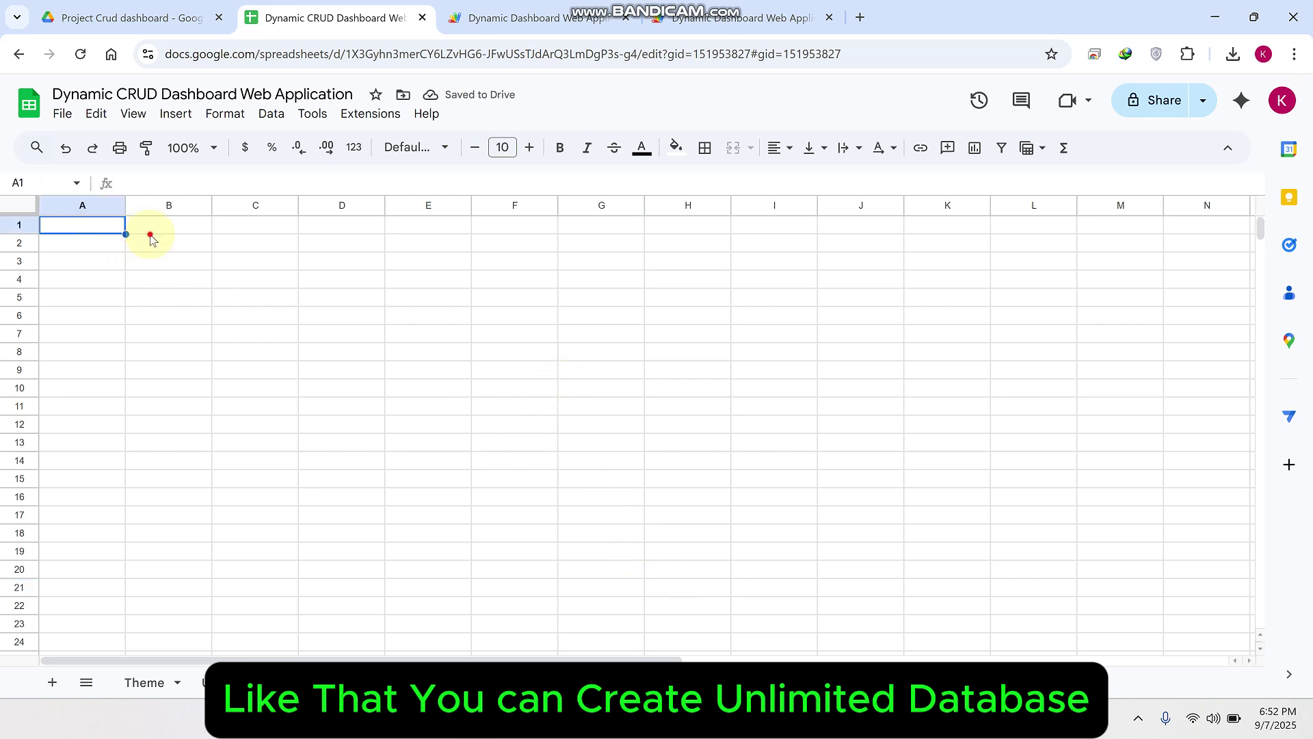
{"action": "left_click", "coordinate": [145, 229]}
{"action": "left_click", "coordinate": [119, 230]}
{"action": "type", "text": "Id"}
{"action": "key", "text": "Tab"}
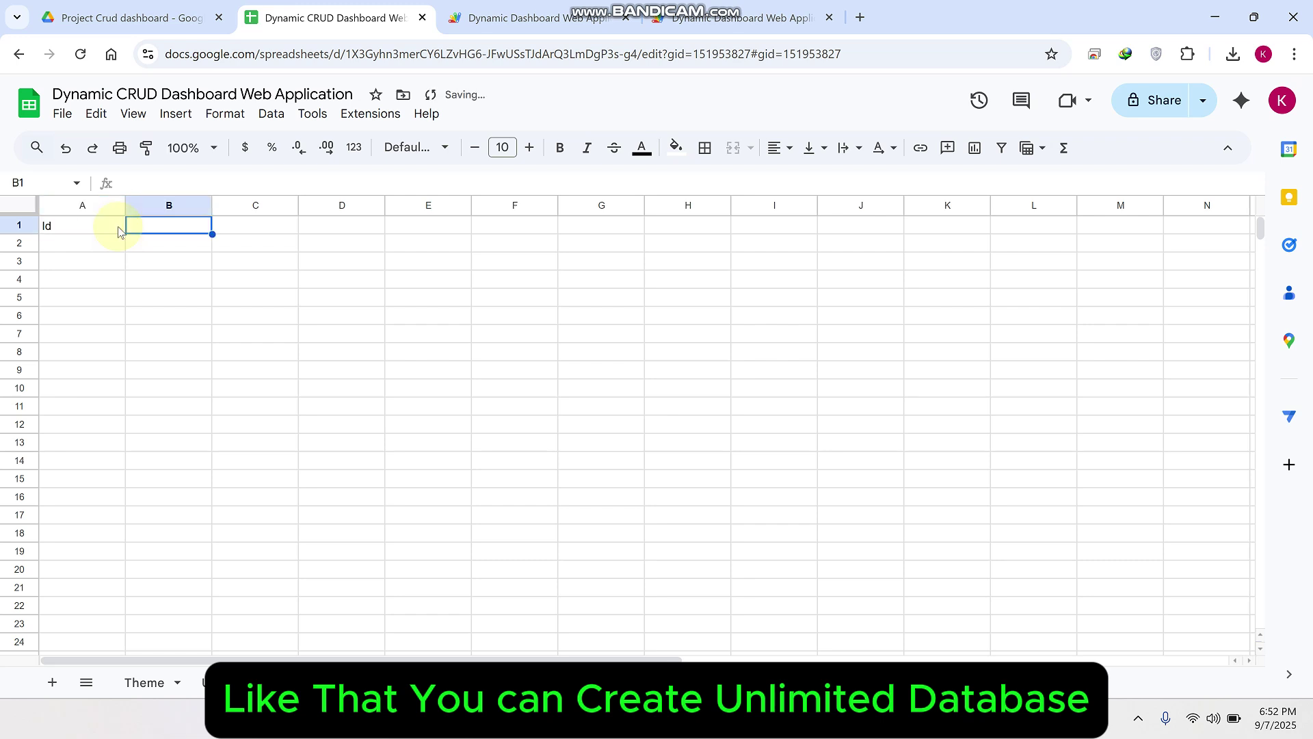
{"action": "type", "text": "Name"}
{"action": "left_click", "coordinate": [281, 409]}
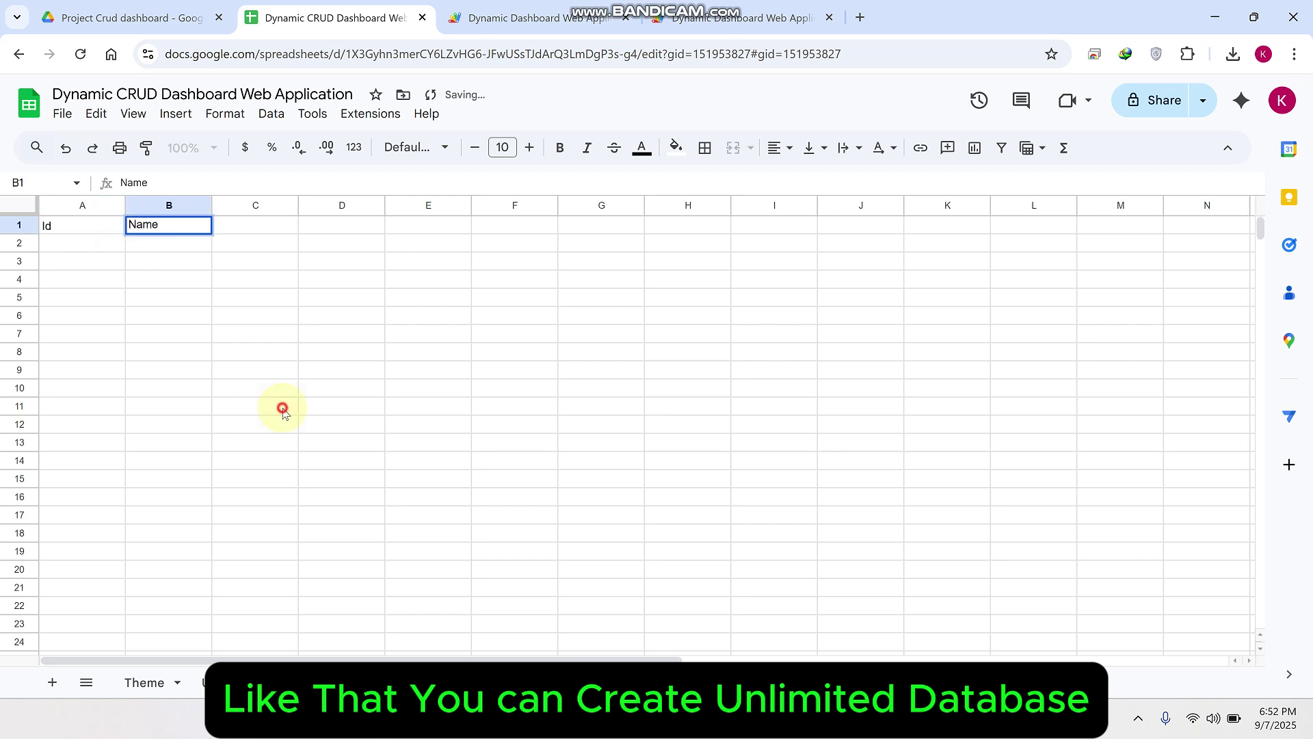
{"action": "left_click", "coordinate": [724, 19]}
{"action": "left_click", "coordinate": [81, 55]}
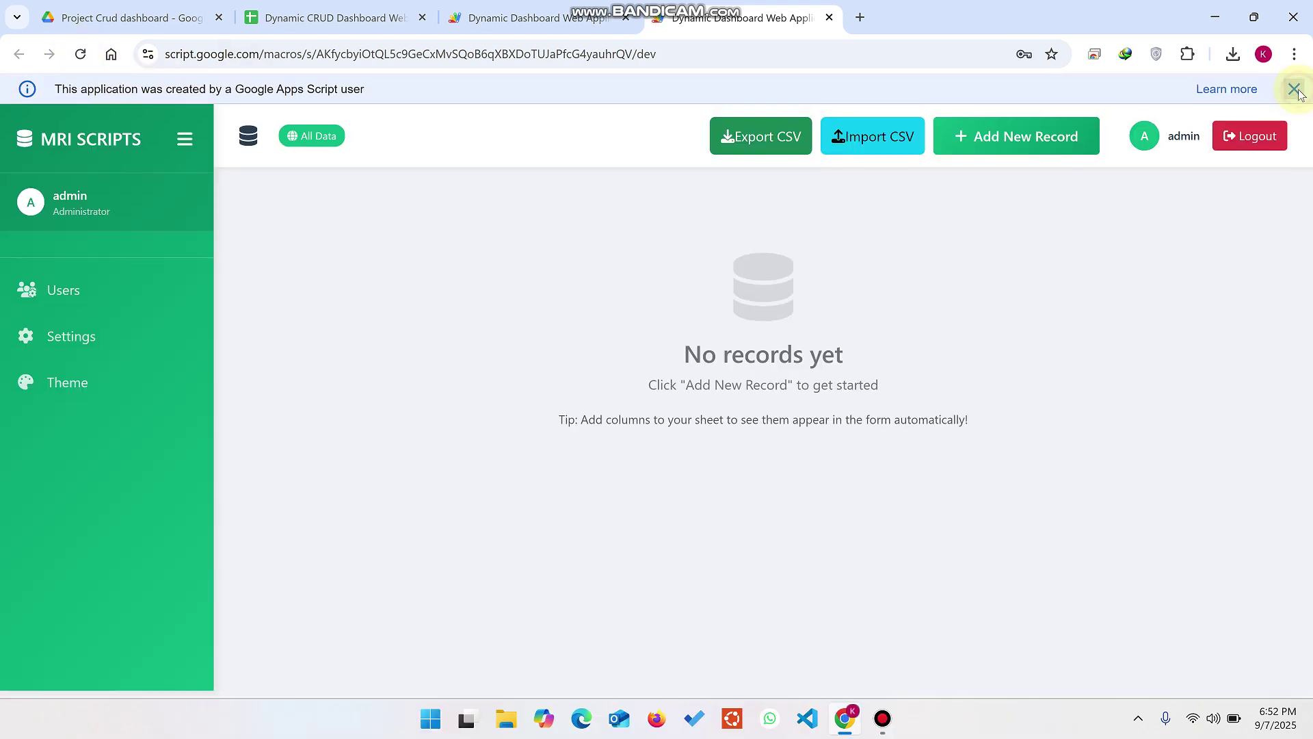
Step: Move the Database 2 sheet tab before Database 3
{"action": "left_click", "coordinate": [1294, 93]}
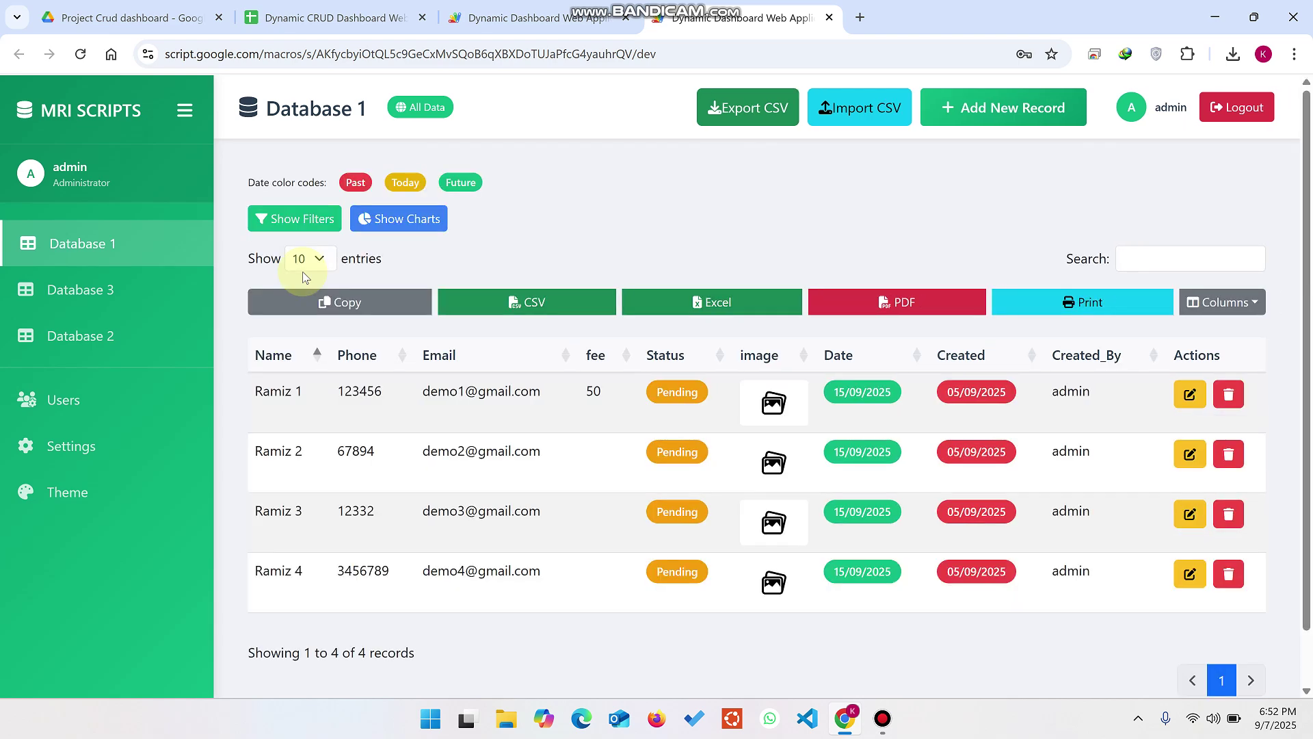
{"action": "left_click", "coordinate": [291, 19]}
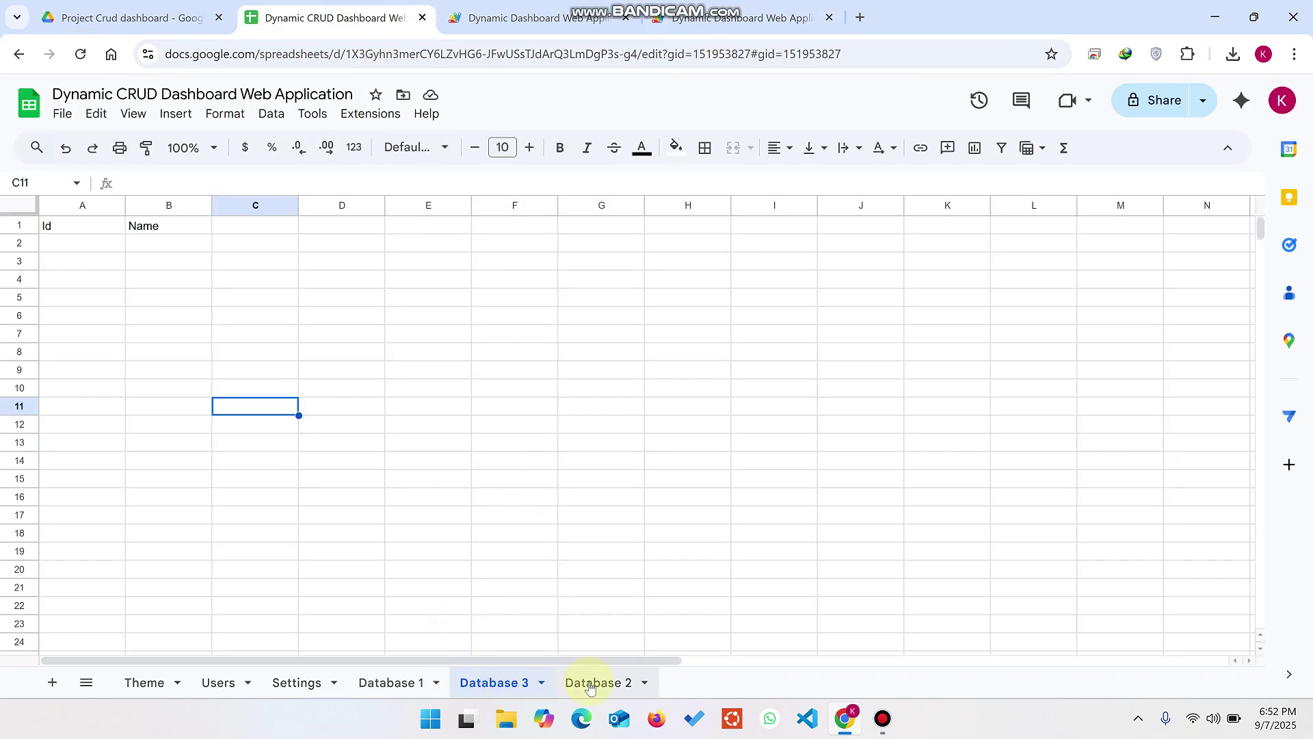
{"action": "left_click_drag", "start_coordinate": [590, 686], "coordinate": [492, 681]}
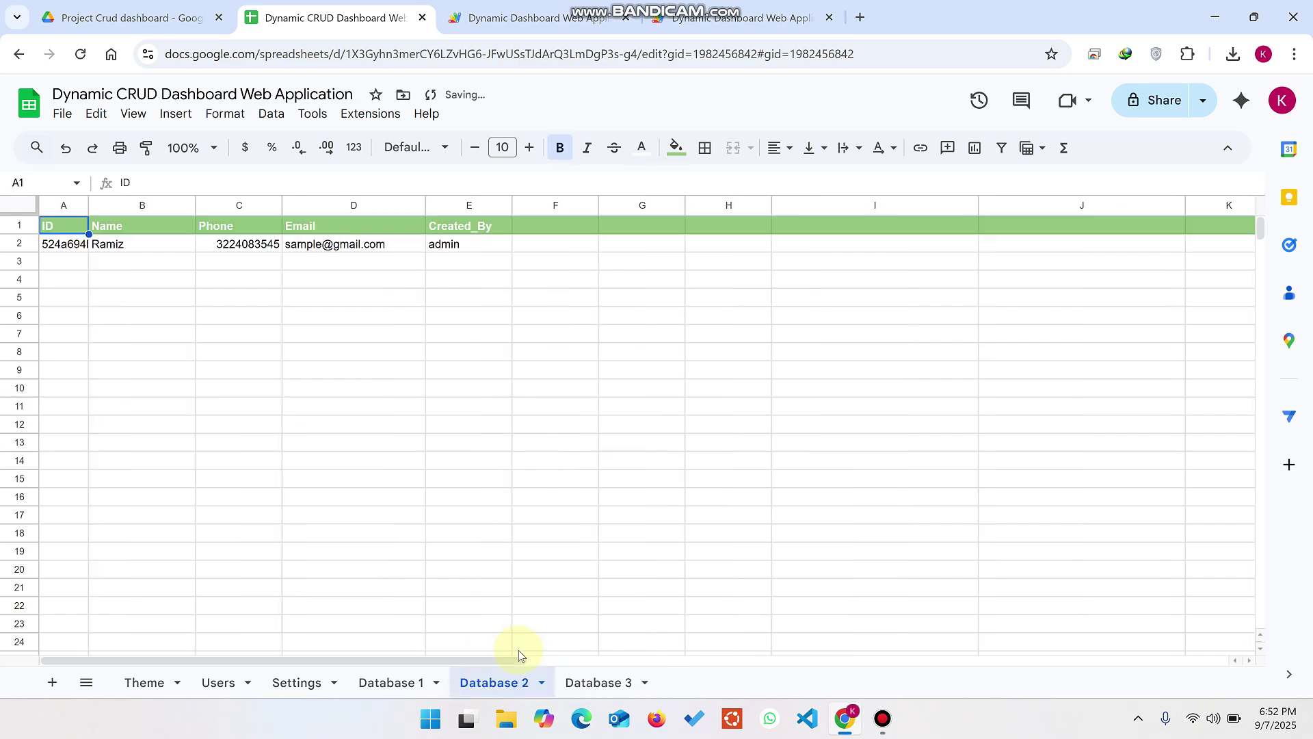
{"action": "left_click", "coordinate": [743, 19]}
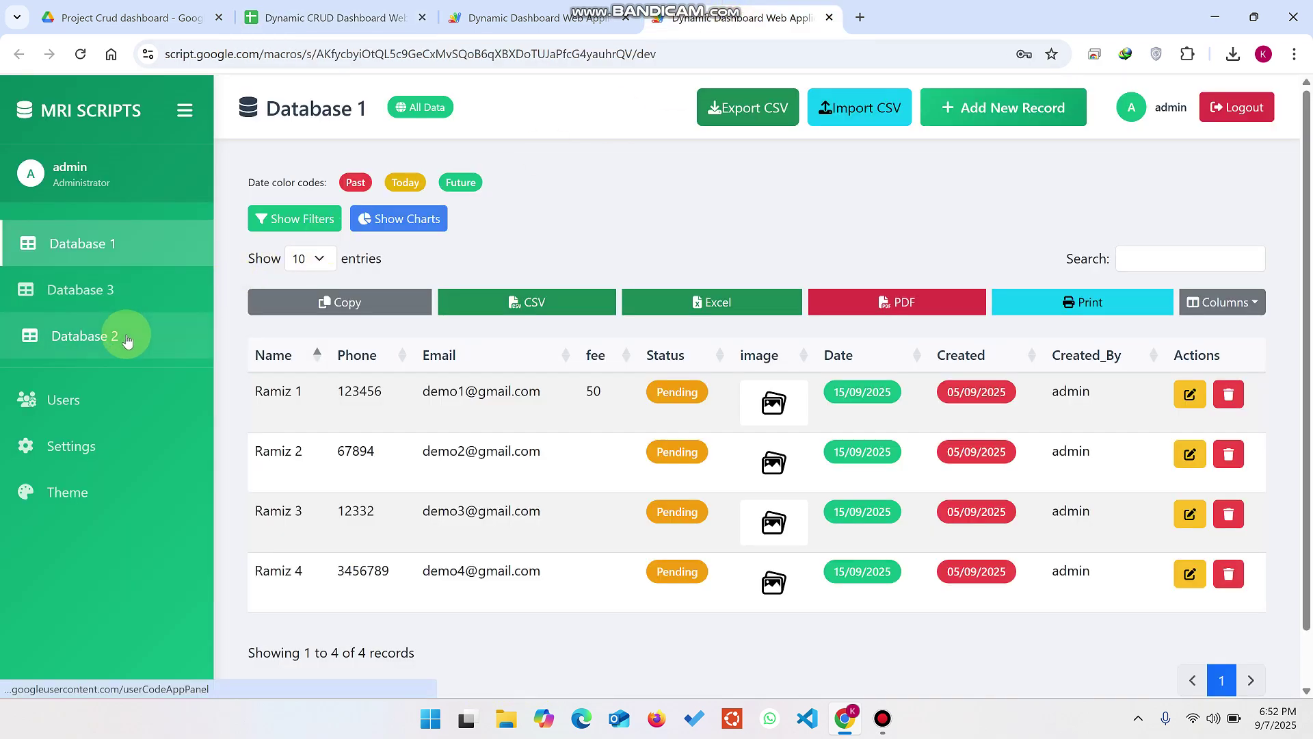
Step: Add a Database 3 record with a saved full name as its Name
{"action": "left_click", "coordinate": [112, 310]}
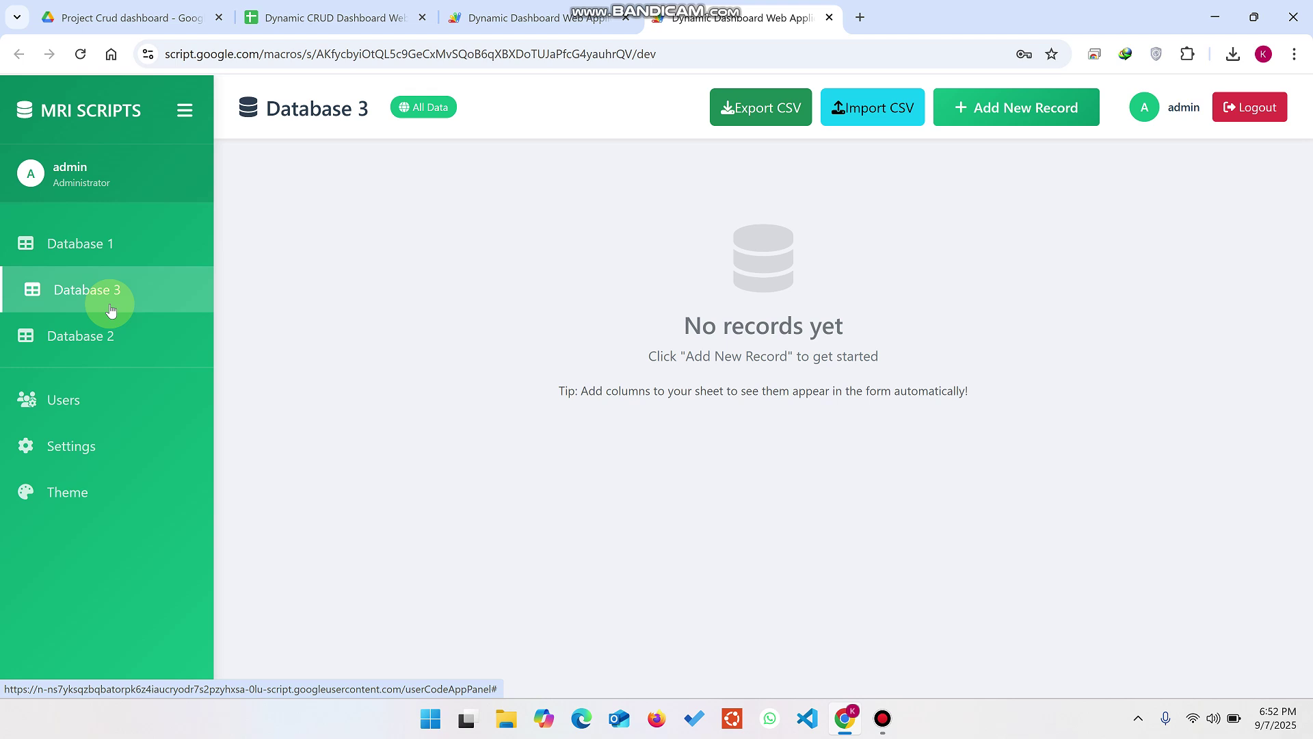
{"action": "left_click", "coordinate": [1054, 119]}
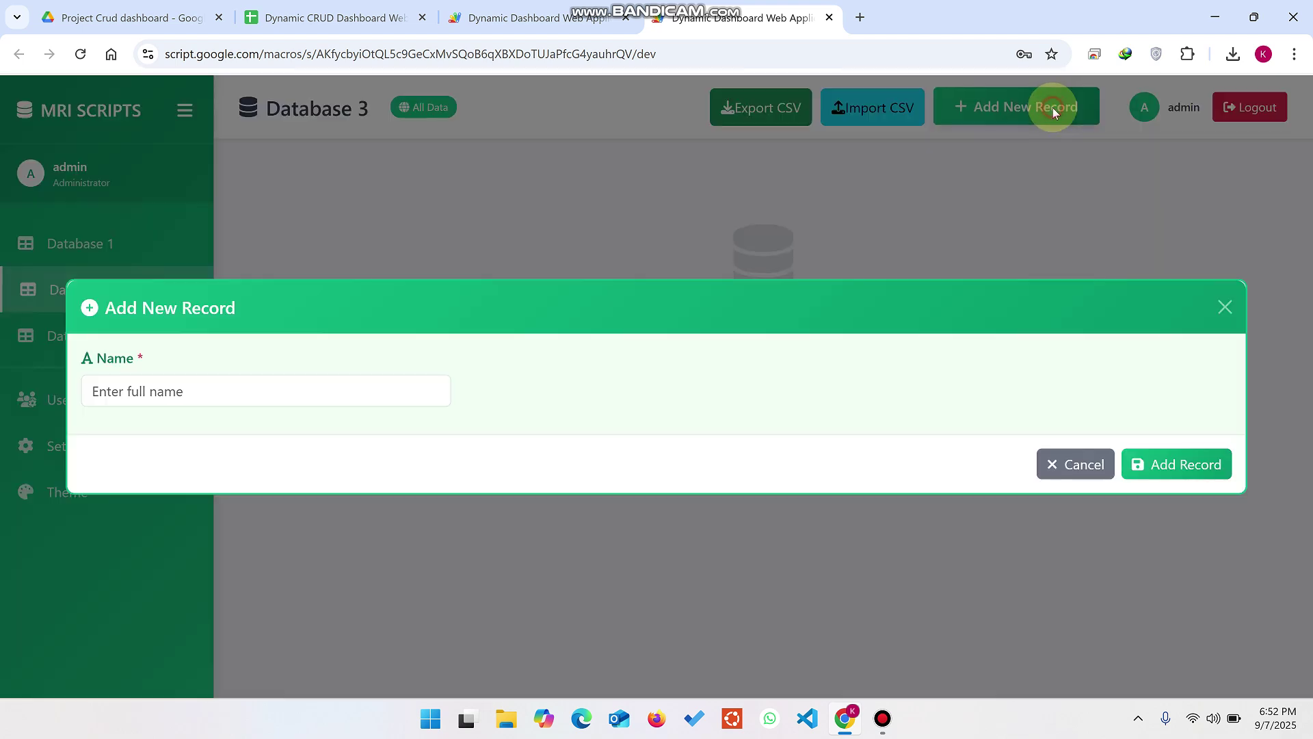
{"action": "left_click", "coordinate": [184, 384]}
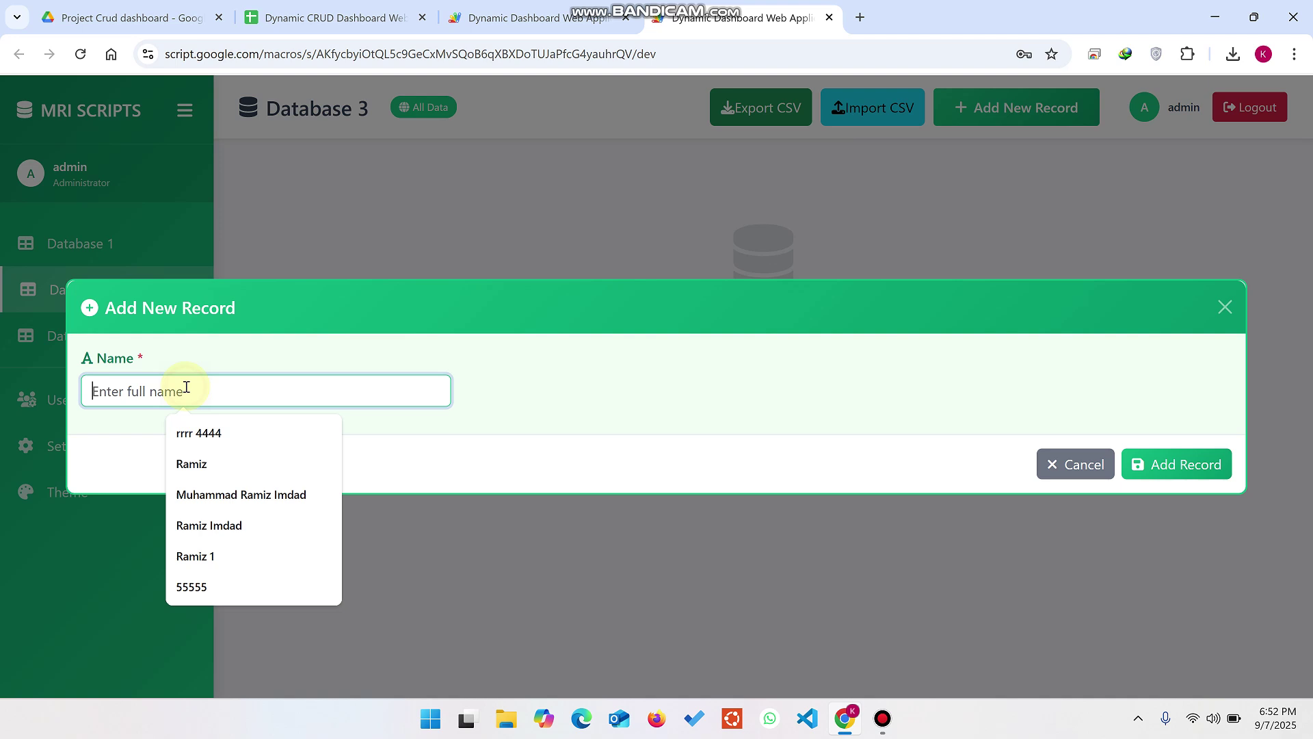
{"action": "left_click", "coordinate": [229, 494]}
{"action": "left_click", "coordinate": [1179, 468]}
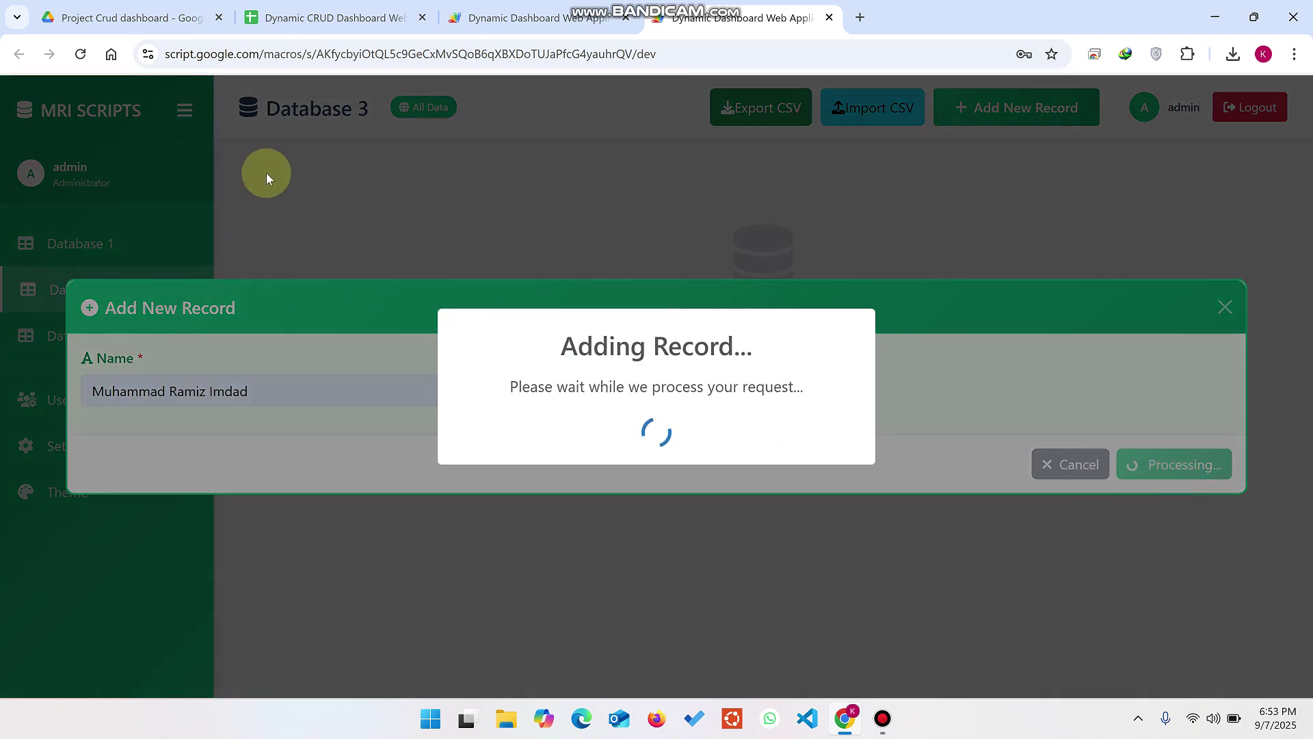
{"action": "left_click", "coordinate": [317, 5]}
Step: Widen the Database 3 Id and Name columns and check the Created_By value admin
{"action": "left_click", "coordinate": [580, 680]}
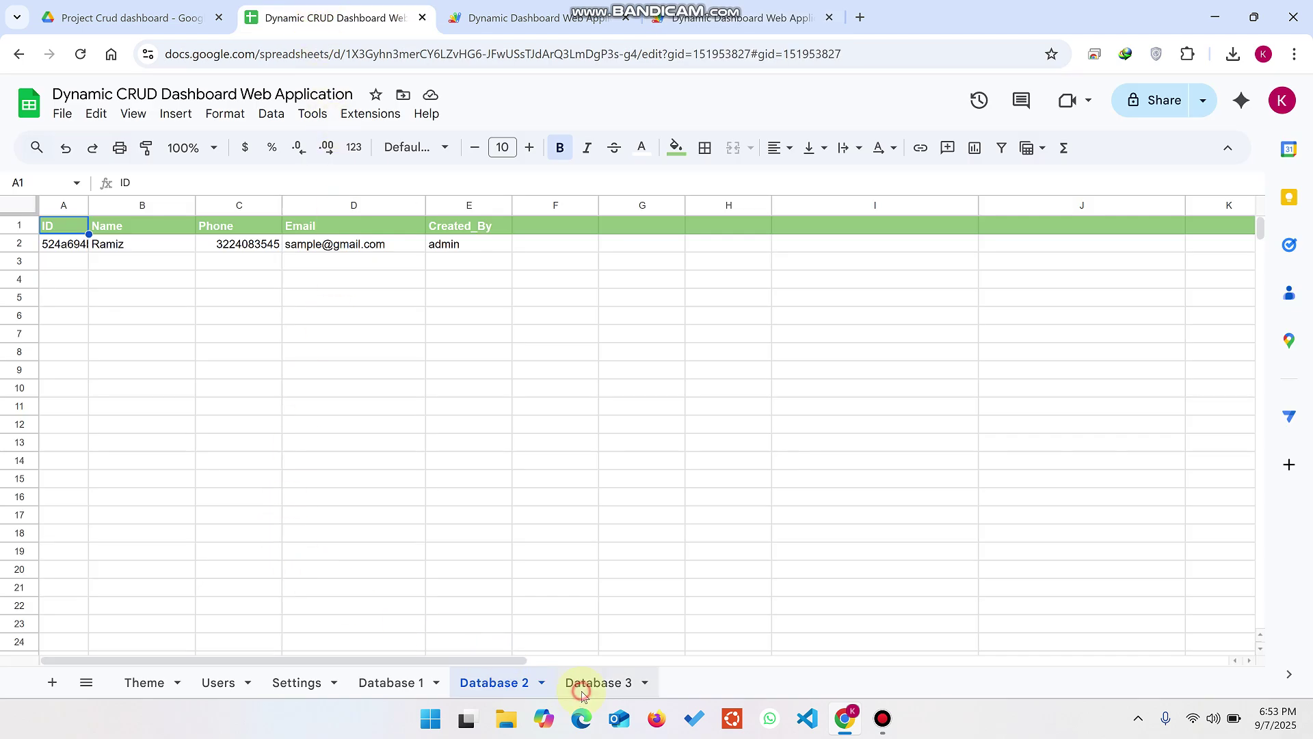
{"action": "left_click_drag", "start_coordinate": [126, 200], "coordinate": [166, 200]}
{"action": "left_click_drag", "start_coordinate": [252, 204], "coordinate": [345, 204]}
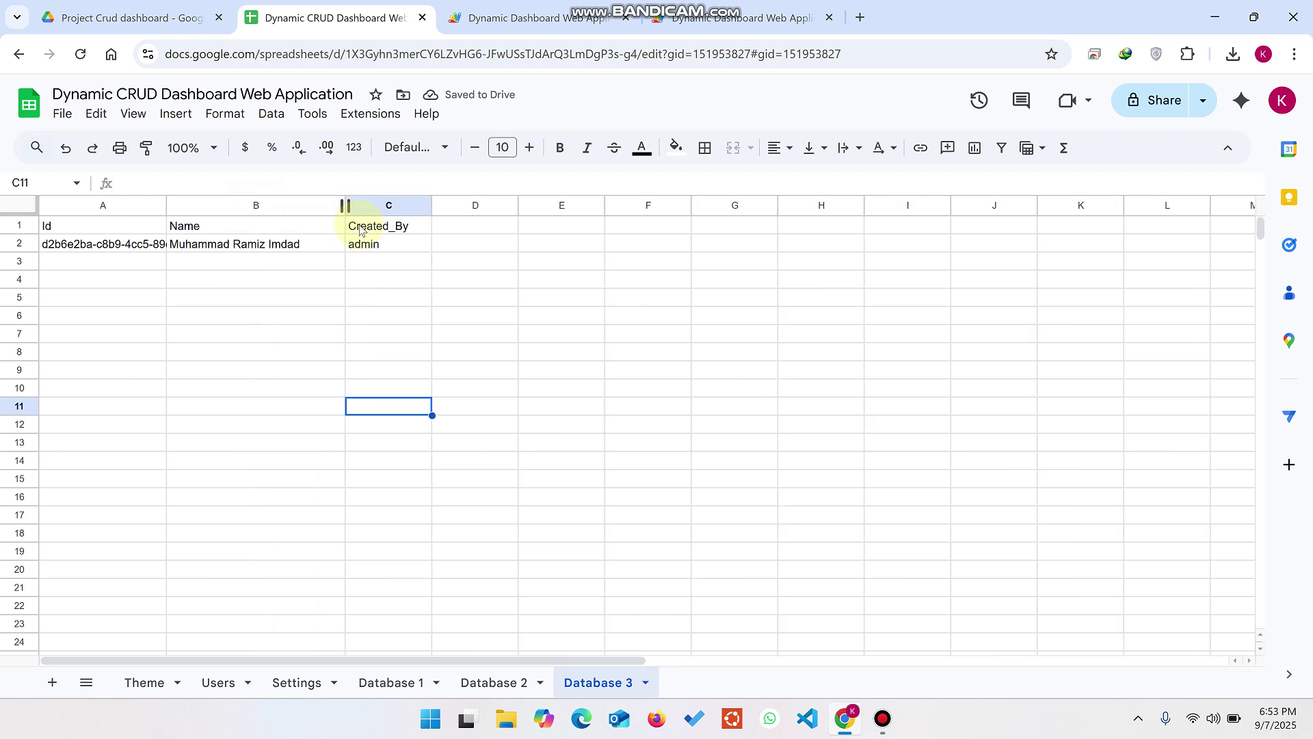
{"action": "left_click", "coordinate": [373, 248]}
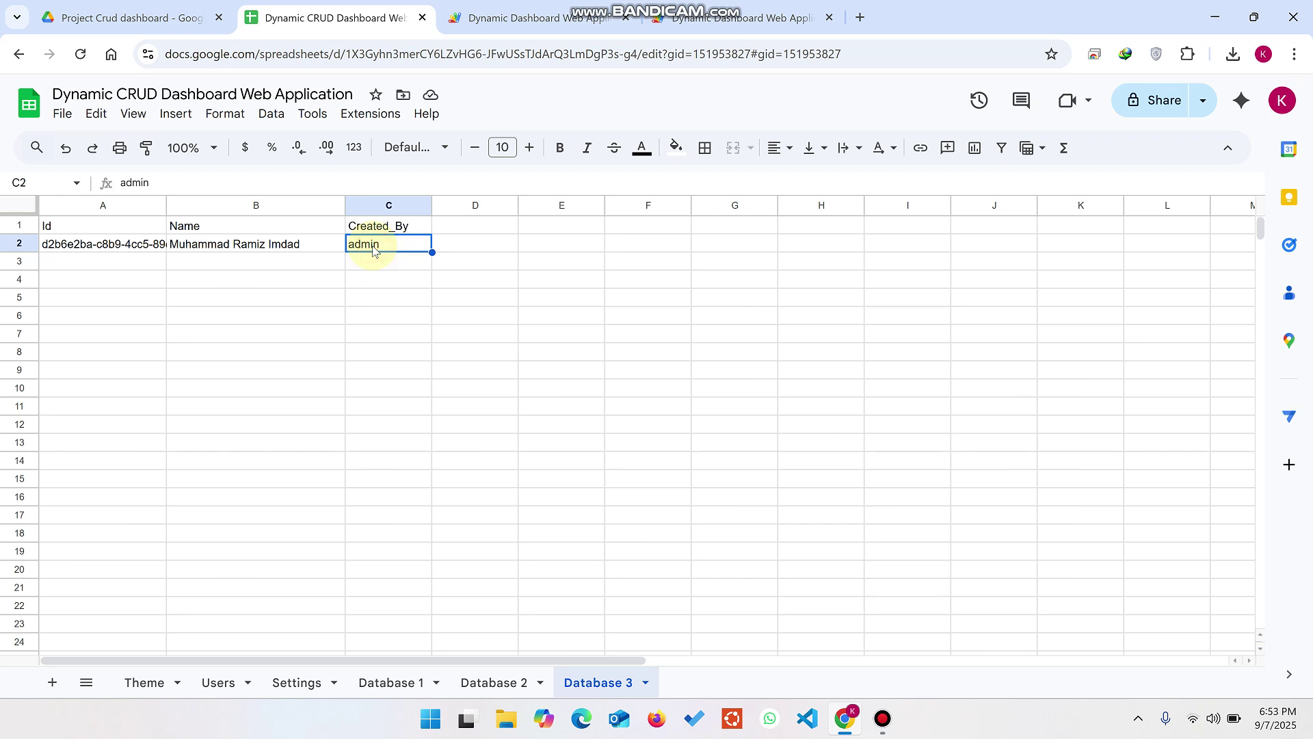
{"action": "left_click", "coordinate": [660, 18]}
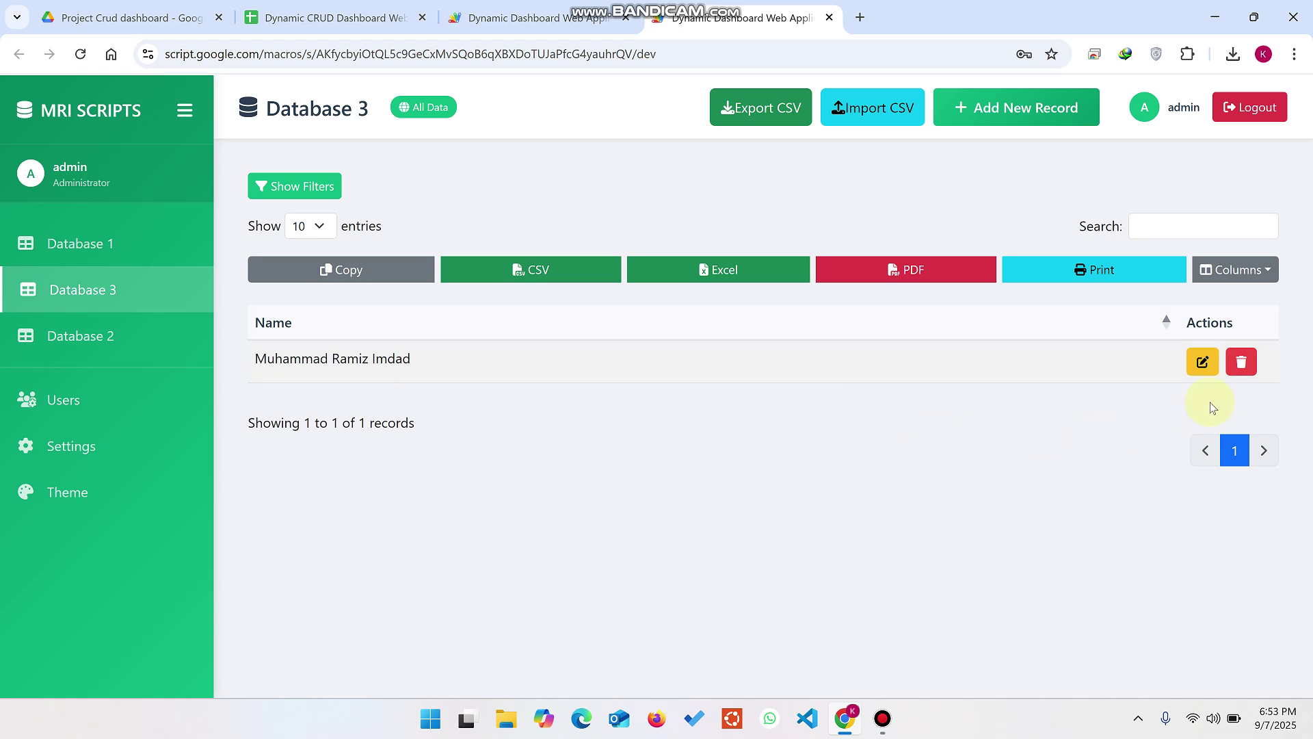
Step: Insert a column headed Status before Created_By in the Database 3 sheet
{"action": "left_click", "coordinate": [336, 18]}
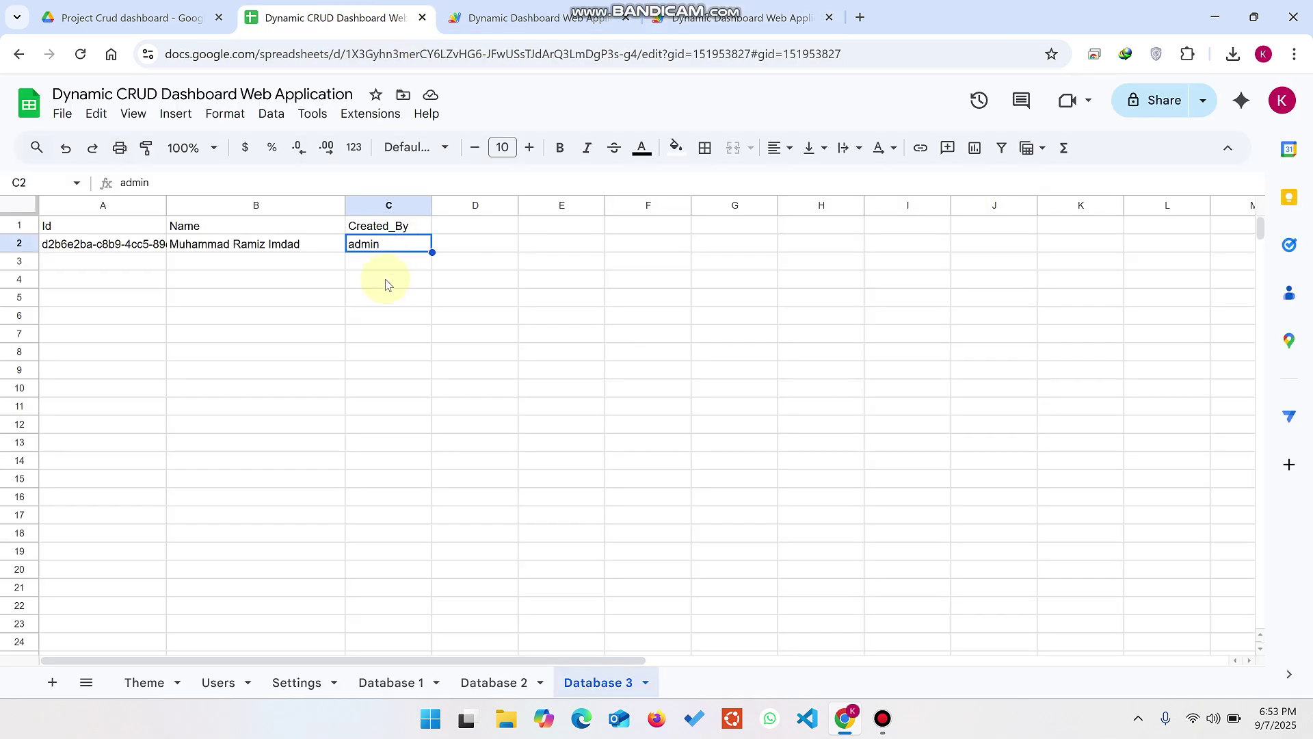
{"action": "right_click", "coordinate": [364, 205]}
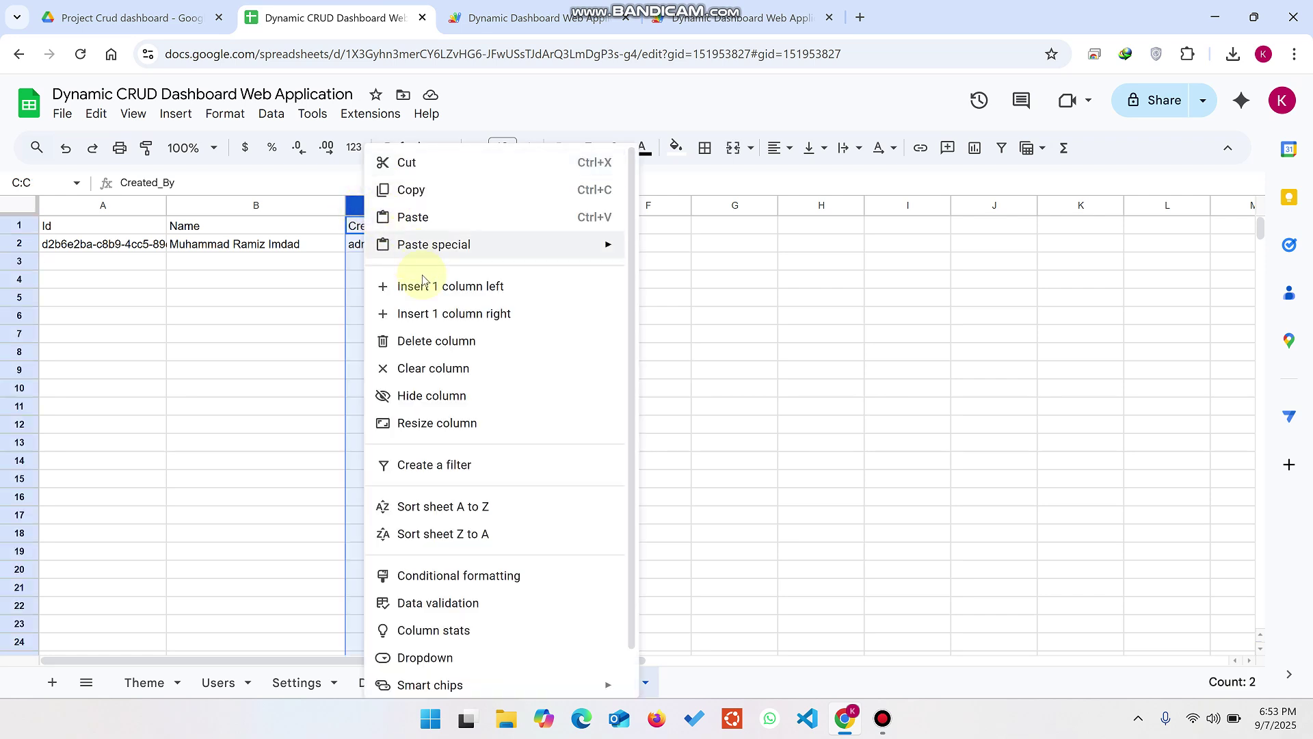
{"action": "left_click", "coordinate": [467, 319]}
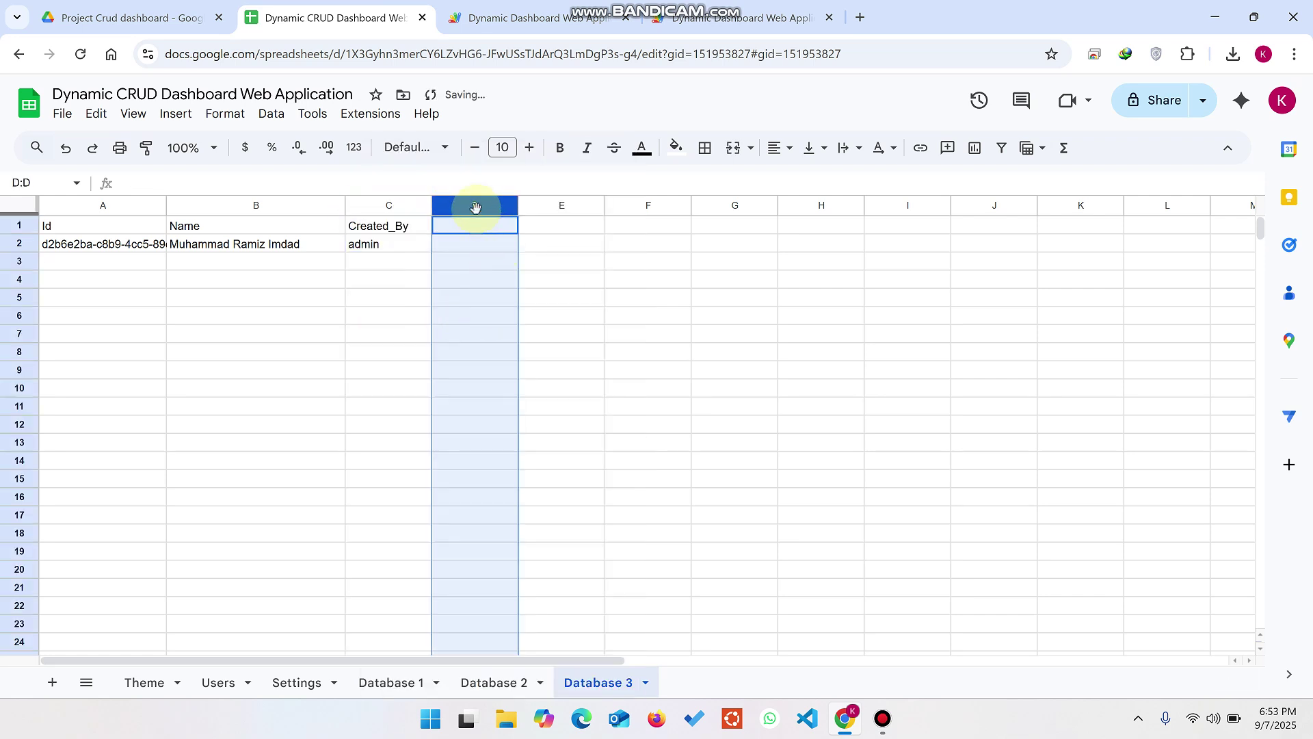
{"action": "right_click", "coordinate": [361, 205]}
{"action": "left_click", "coordinate": [418, 286]}
{"action": "left_click", "coordinate": [418, 298]}
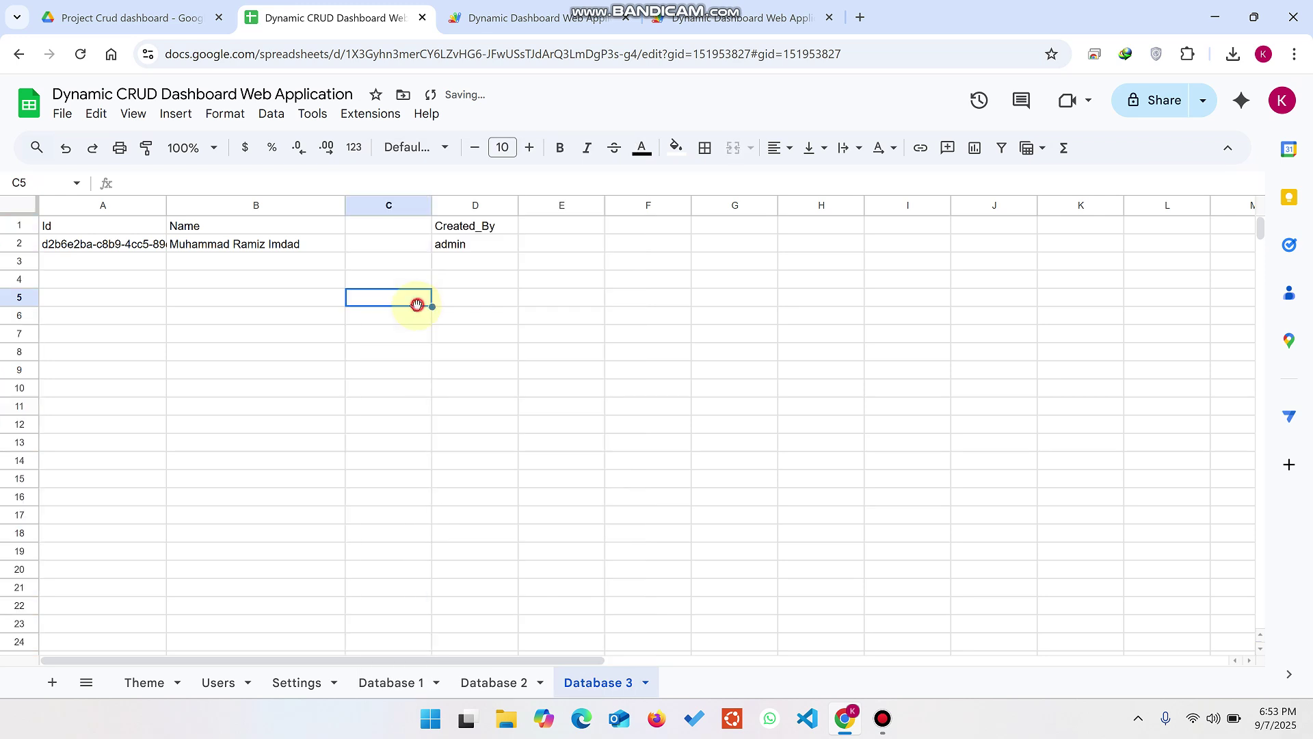
{"action": "left_click", "coordinate": [394, 234]}
{"action": "type", "text": "Age"}
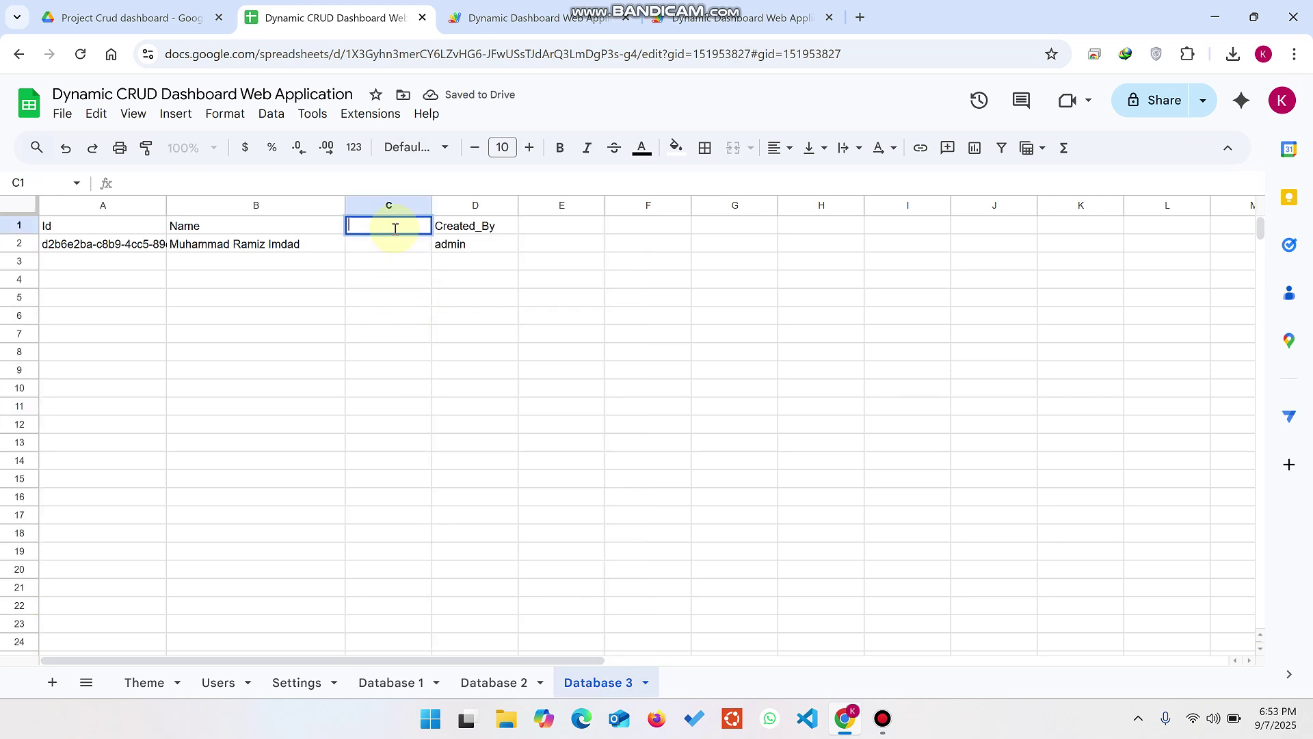
{"action": "type", "text": "Status"}
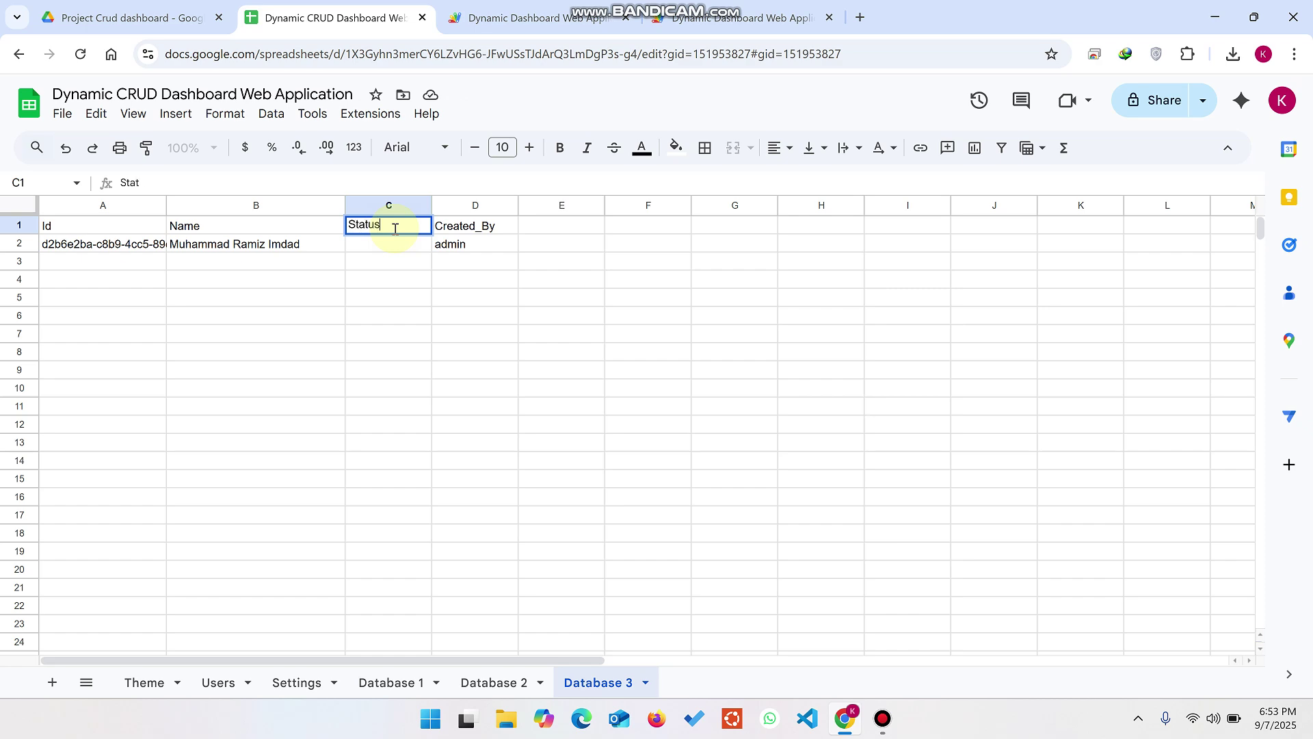
{"action": "left_click", "coordinate": [396, 334]}
{"action": "key", "text": "ctrl+Tab"}
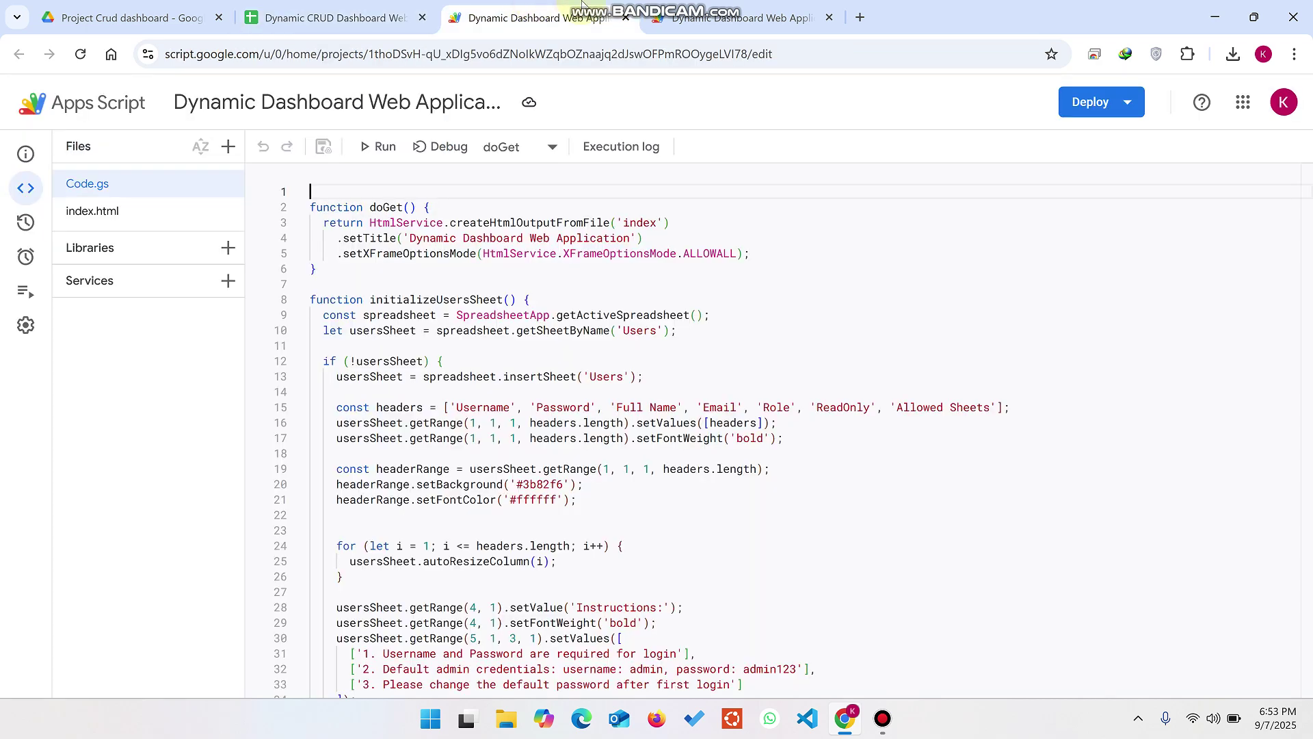
{"action": "key", "text": "ctrl+Tab"}
Step: Reload the dashboard, open Database 3, and open its record for editing
{"action": "left_click", "coordinate": [80, 54]}
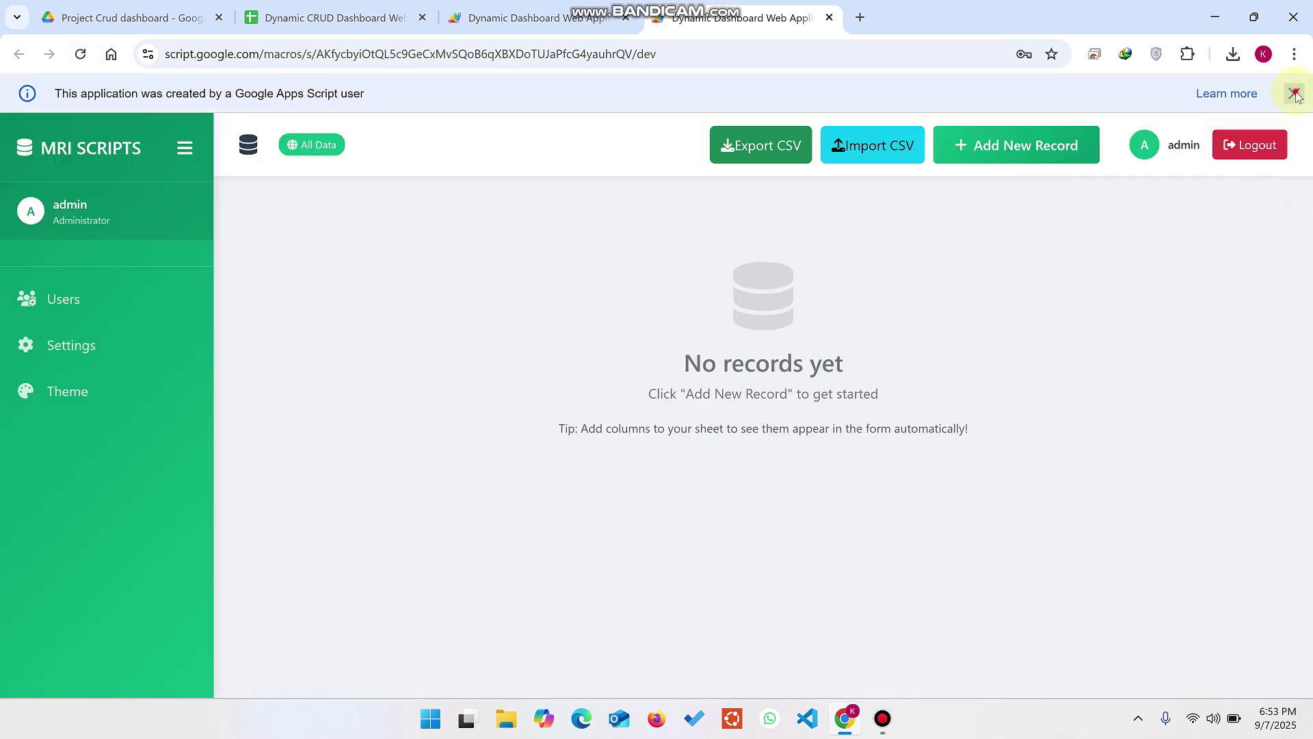
{"action": "left_click", "coordinate": [1294, 93]}
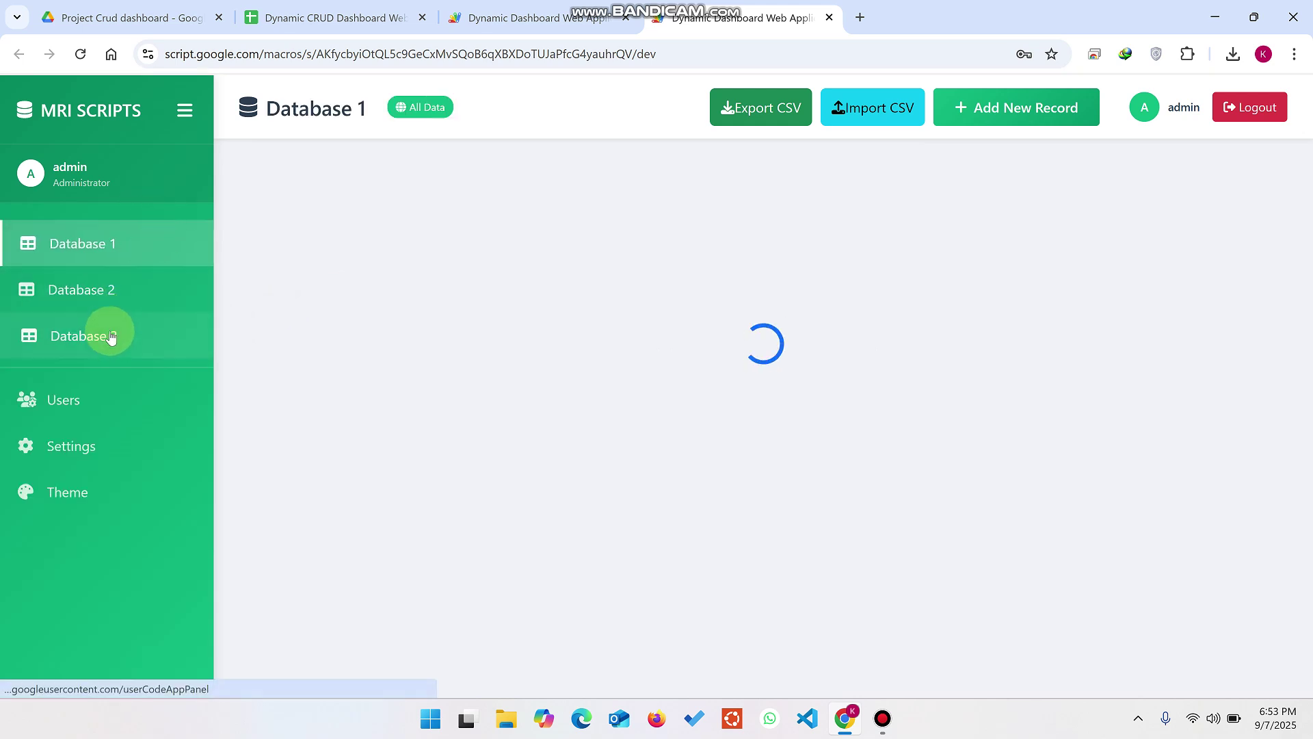
{"action": "left_click", "coordinate": [110, 336]}
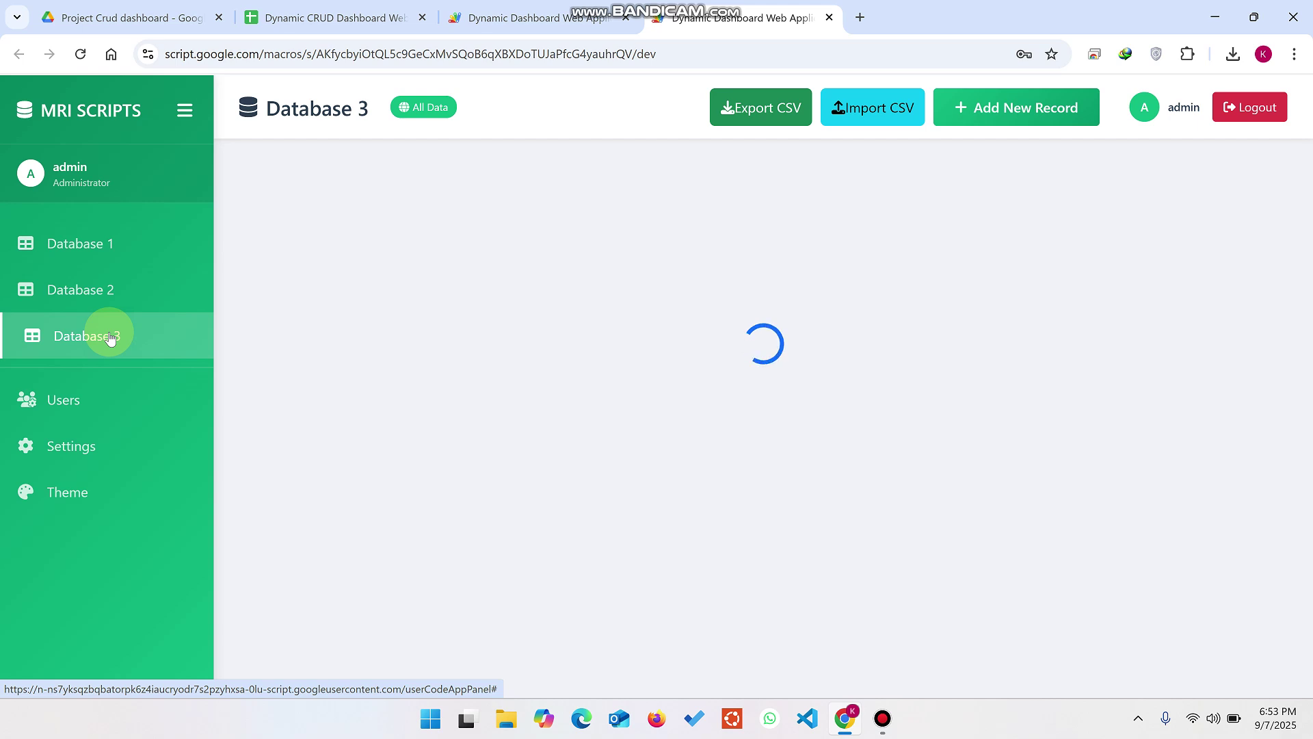
{"action": "left_click_drag", "start_coordinate": [370, 108], "coordinate": [267, 119]}
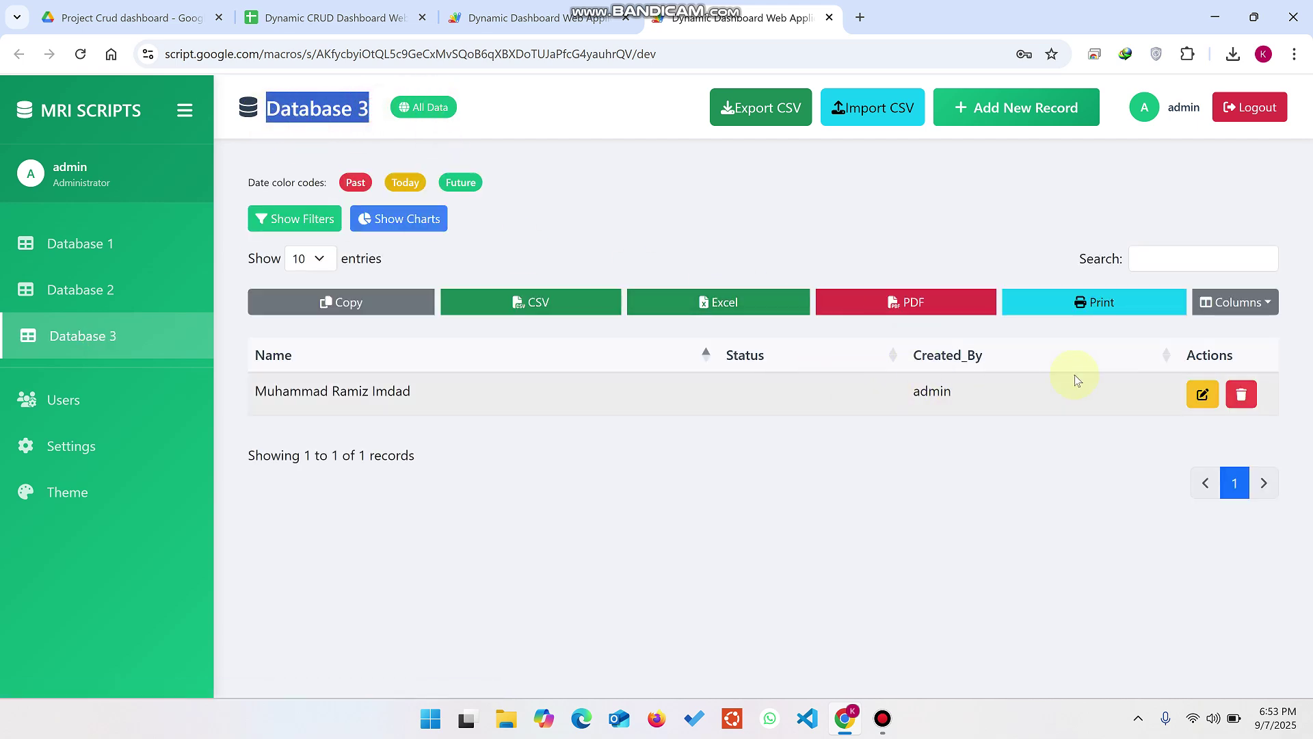
{"action": "left_click", "coordinate": [1207, 395]}
Step: Set the Database 3 record's Status to Active, save, and open the Theme page
{"action": "left_click", "coordinate": [537, 392]}
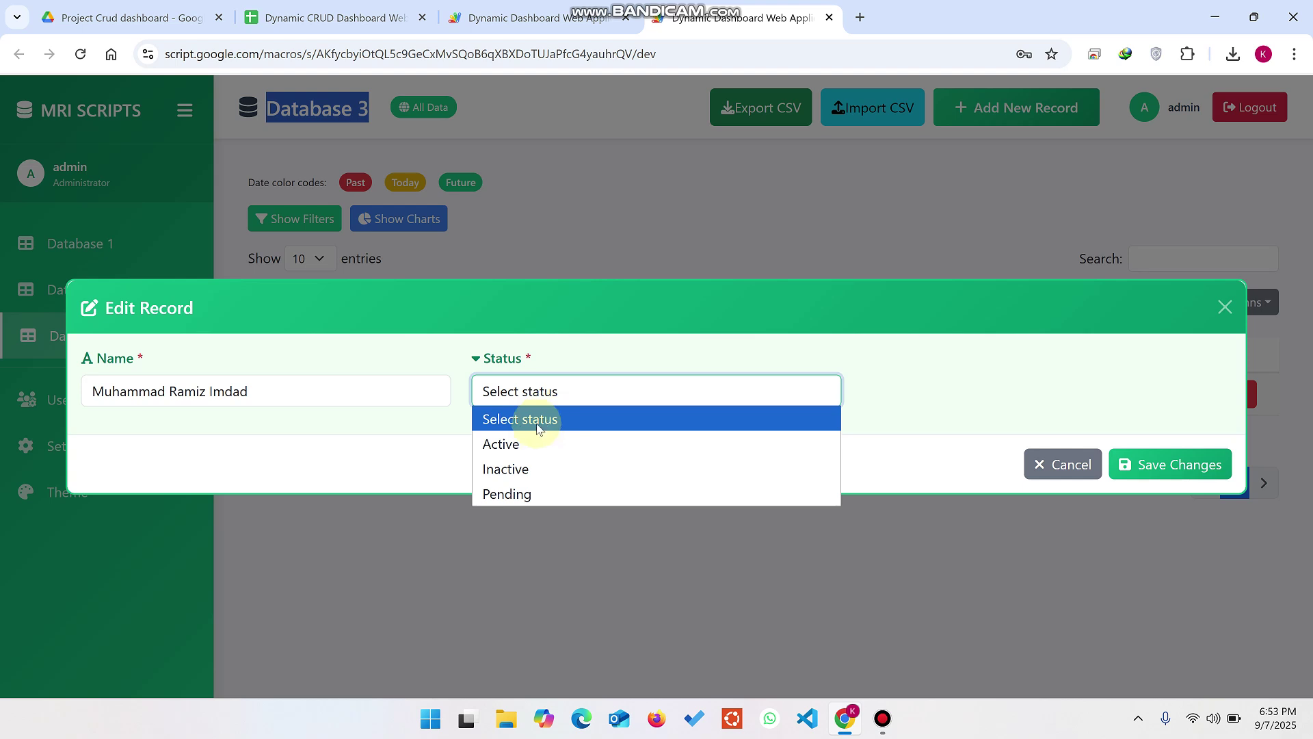
{"action": "left_click", "coordinate": [531, 444]}
{"action": "left_click", "coordinate": [1188, 468]}
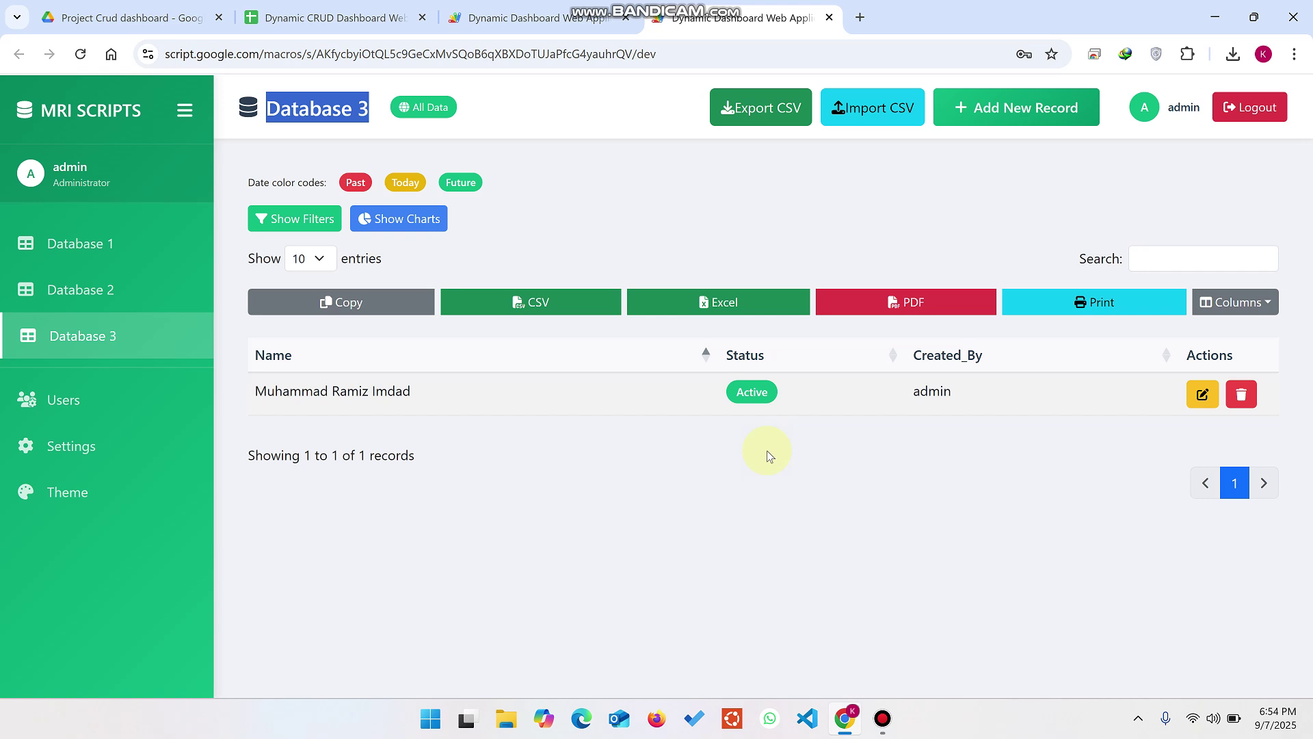
{"action": "left_click", "coordinate": [70, 492]}
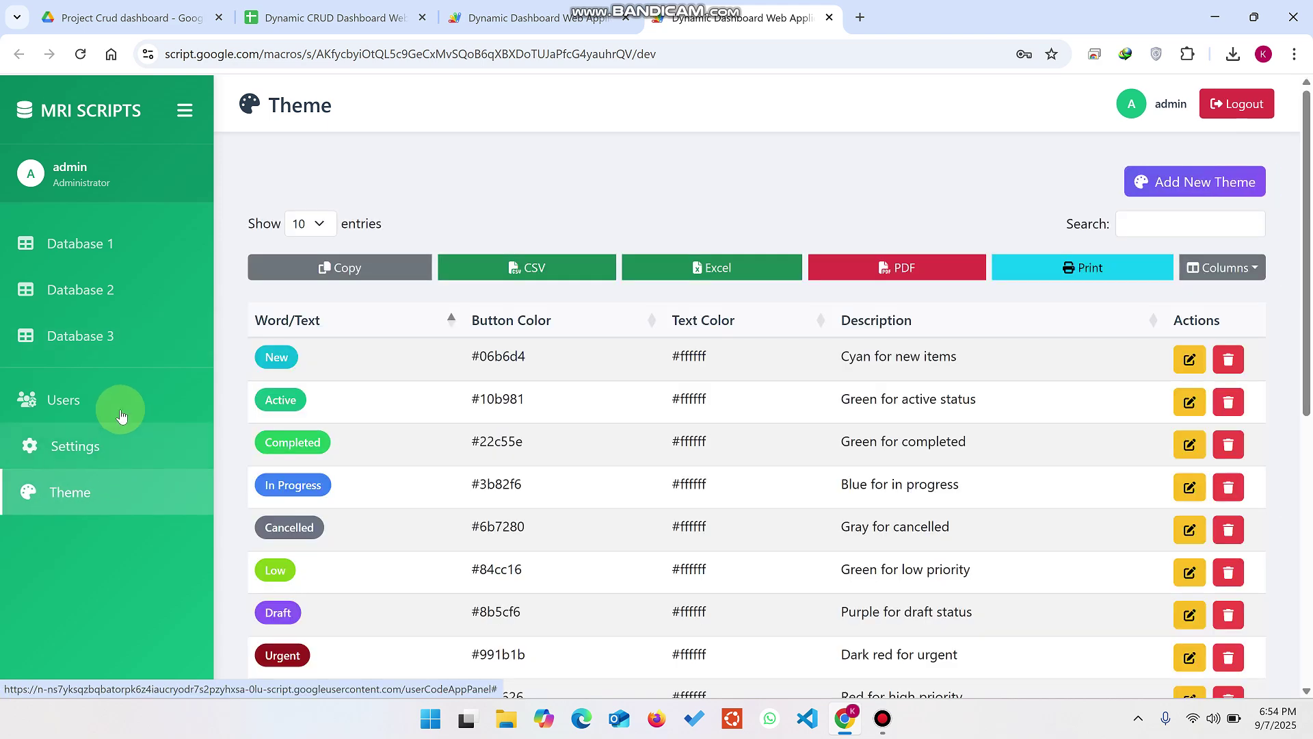
Step: Copy the first Database 1 record's email address and start adding a new theme
{"action": "left_click", "coordinate": [91, 254]}
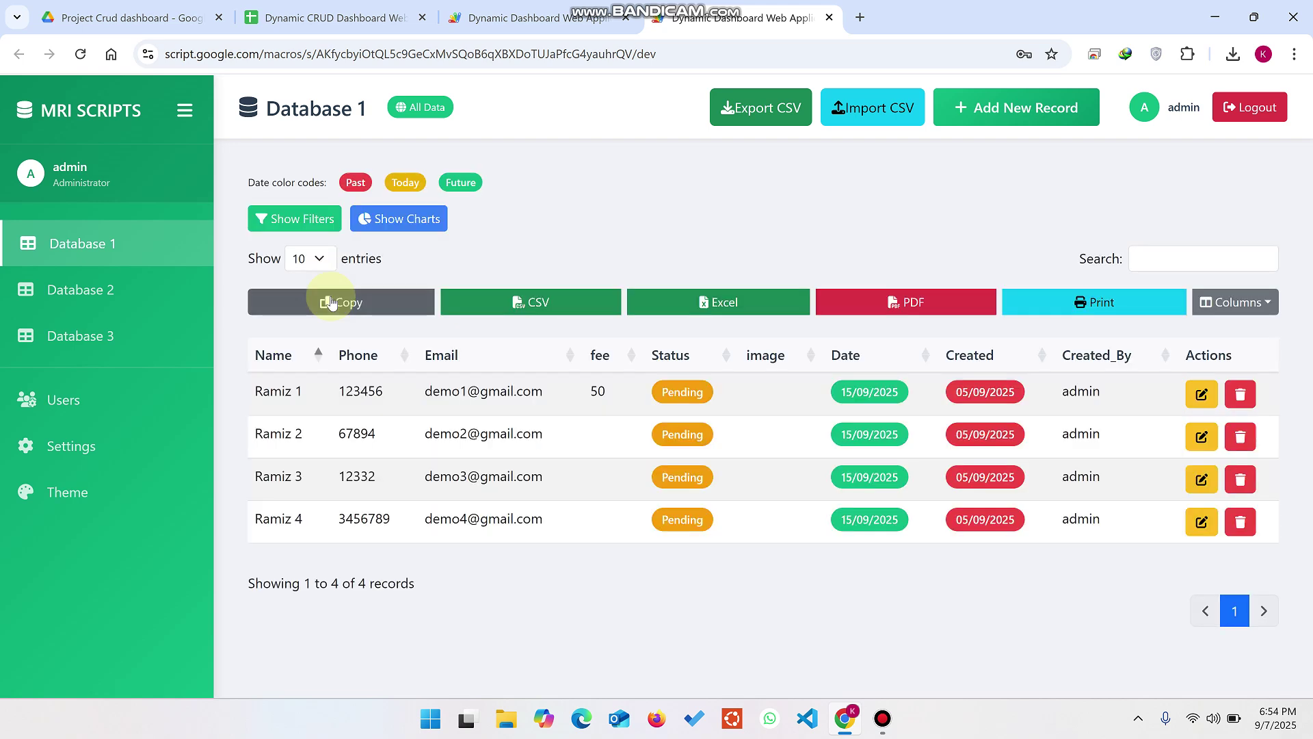
{"action": "left_click_drag", "start_coordinate": [556, 392], "coordinate": [420, 395]}
{"action": "key", "text": "ctrl+c"}
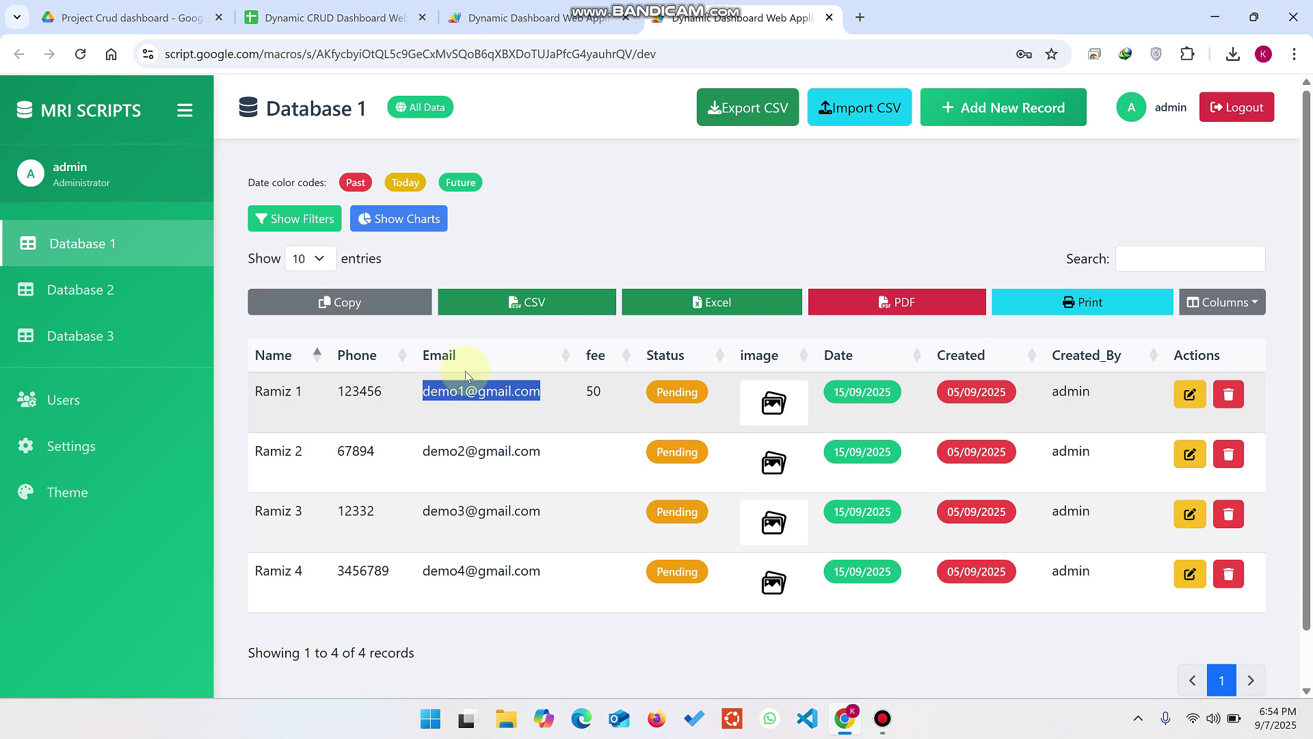
{"action": "left_click", "coordinate": [137, 483]}
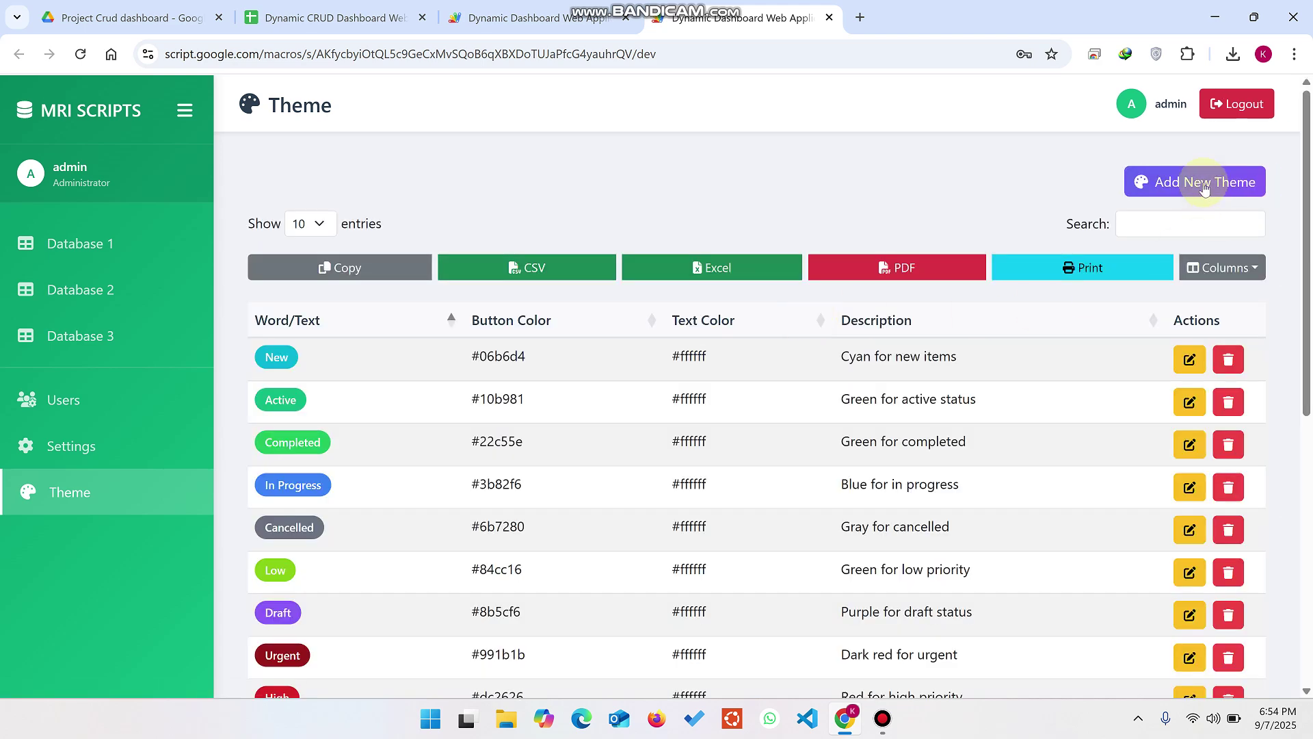
{"action": "left_click", "coordinate": [1204, 188]}
Step: Save a theme with the pasted email as its word and a #1129df blue badge, then view Database 1
{"action": "left_click", "coordinate": [534, 247]}
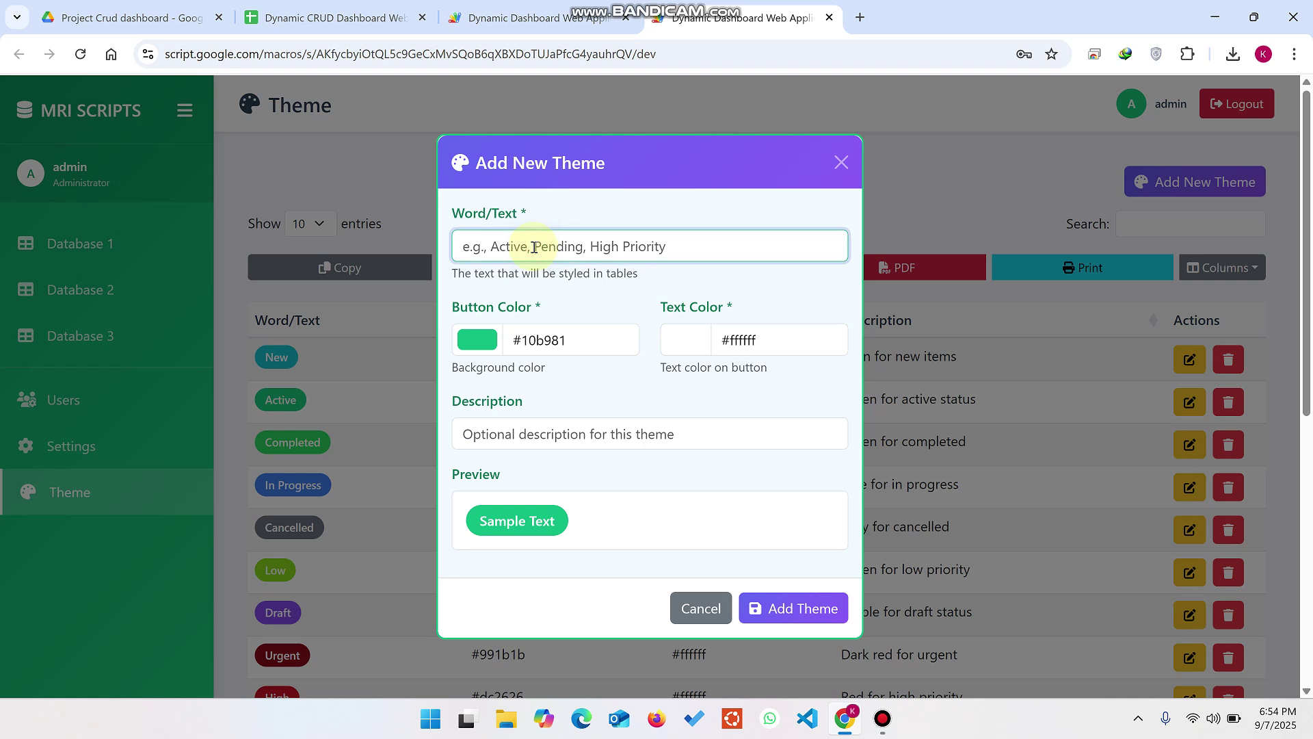
{"action": "key", "text": "ctrl+v"}
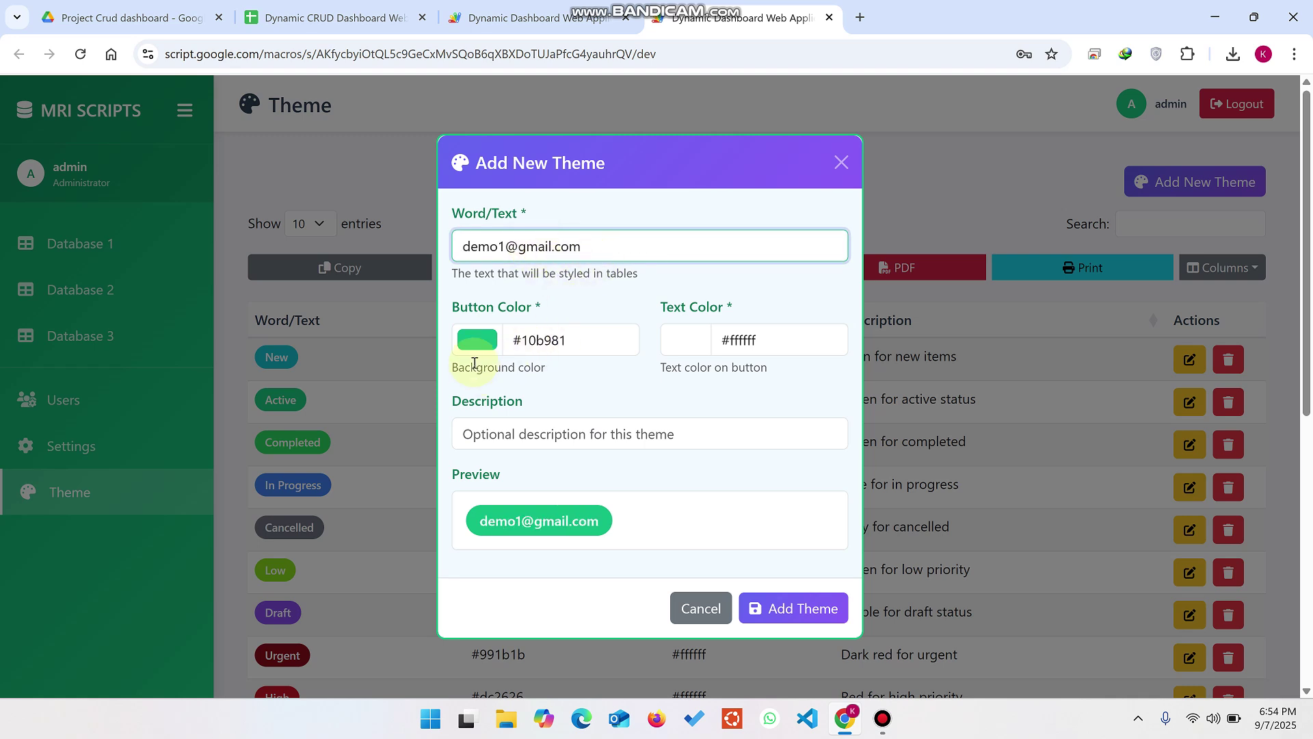
{"action": "left_click", "coordinate": [478, 340]}
{"action": "left_click", "coordinate": [599, 392]}
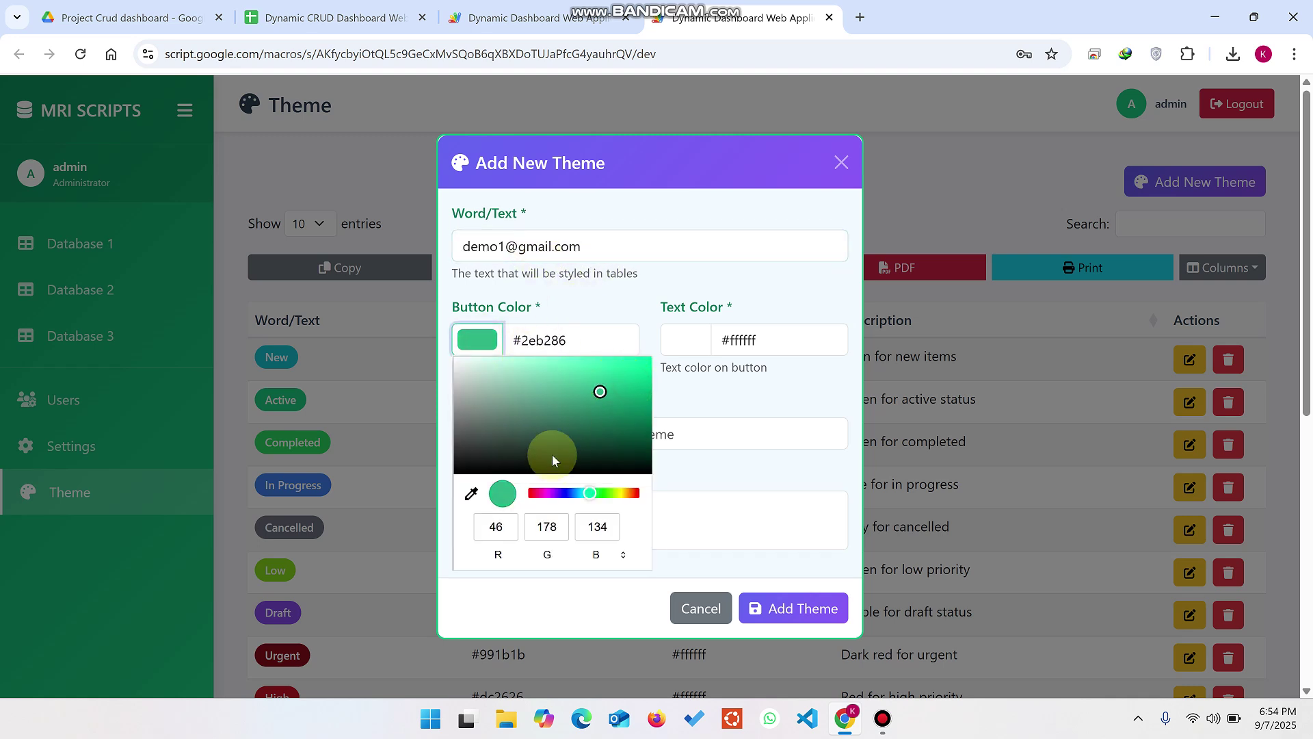
{"action": "left_click", "coordinate": [567, 493]}
{"action": "left_click_drag", "start_coordinate": [609, 393], "coordinate": [635, 371]}
{"action": "left_click", "coordinate": [729, 461]}
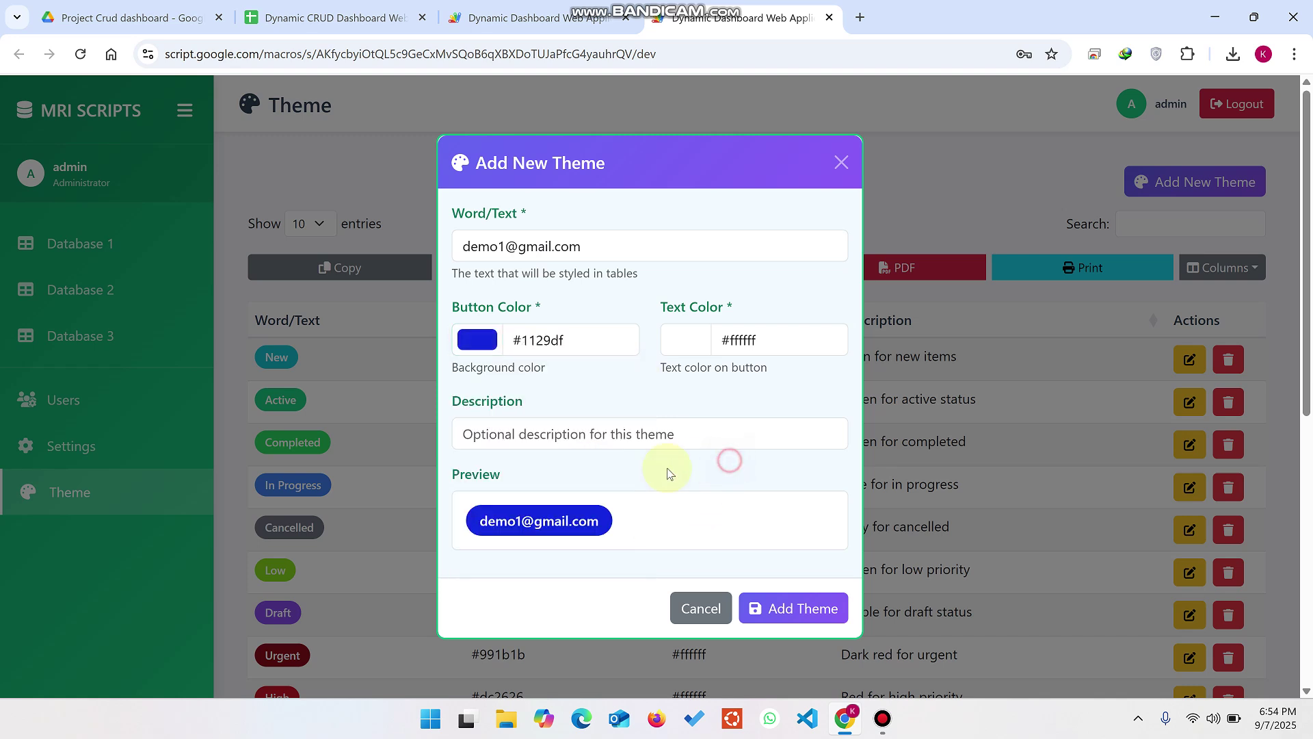
{"action": "left_click", "coordinate": [787, 609]}
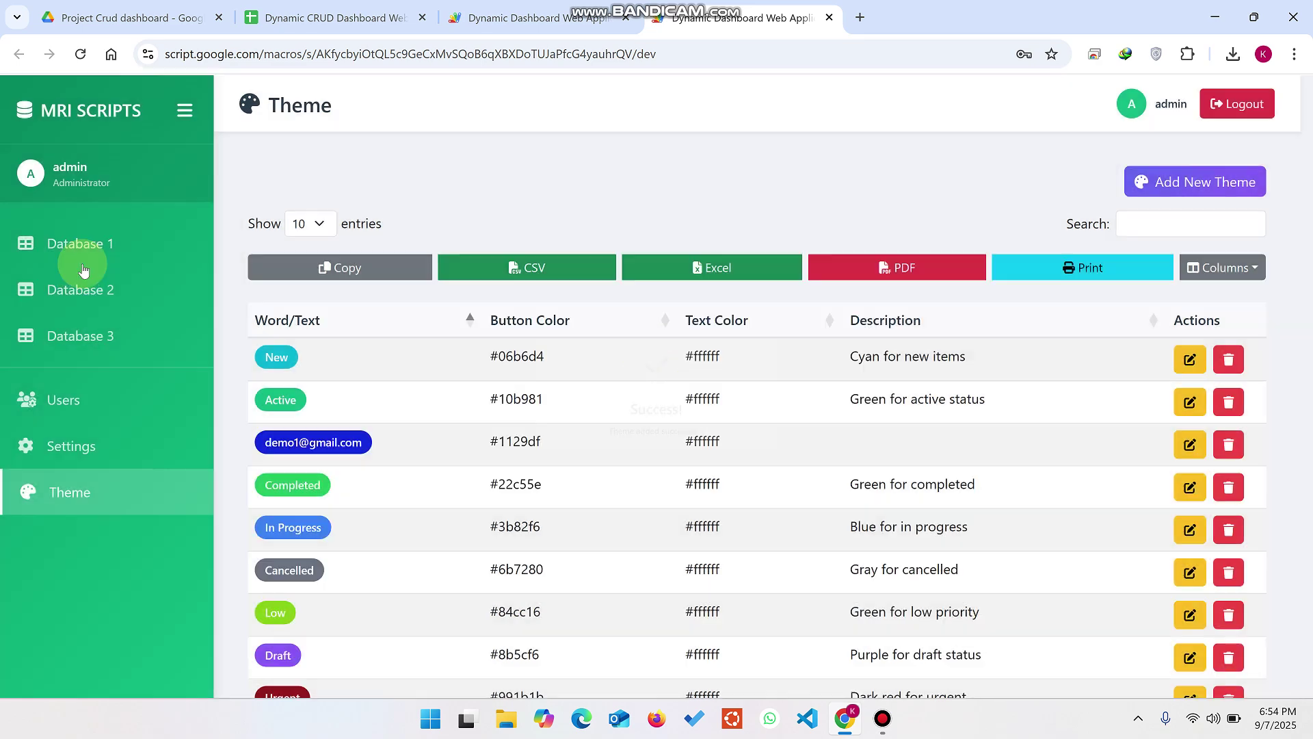
{"action": "left_click", "coordinate": [86, 243]}
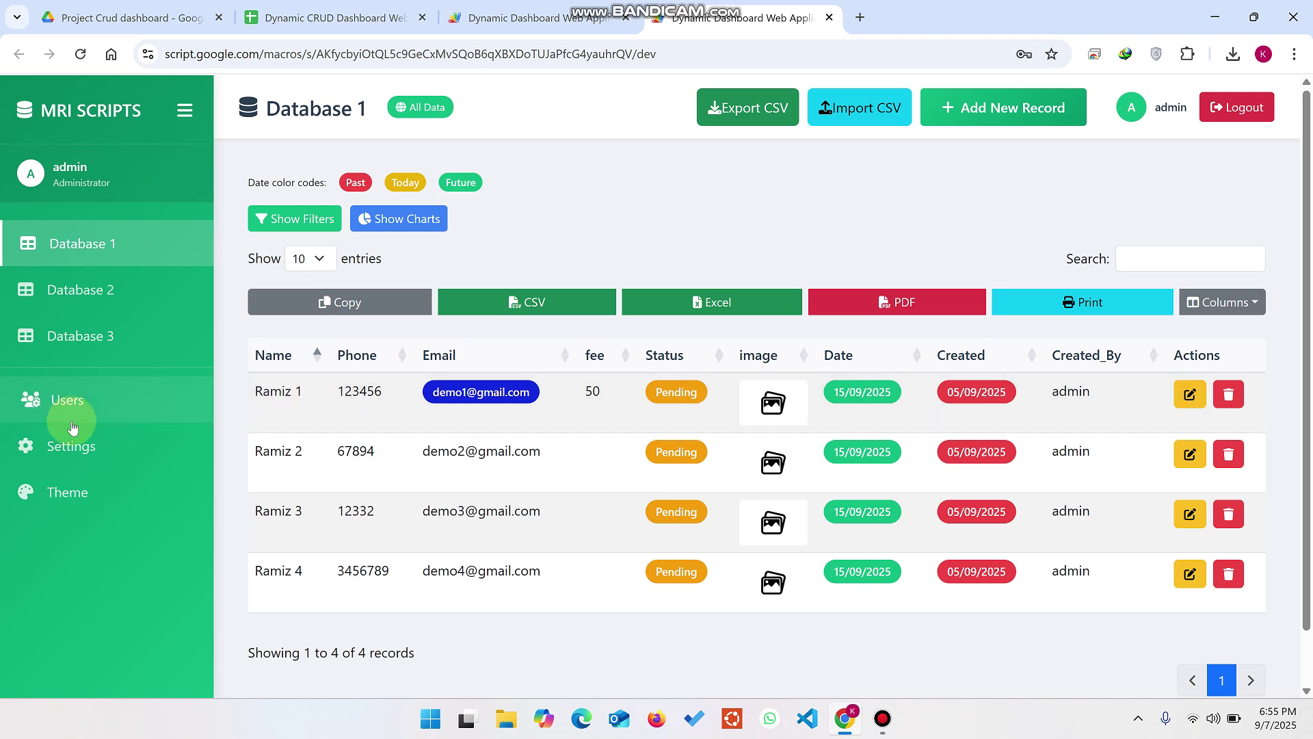
Step: Look through the field settings table on the Settings page, then go to Database 3
{"action": "left_click", "coordinate": [98, 454]}
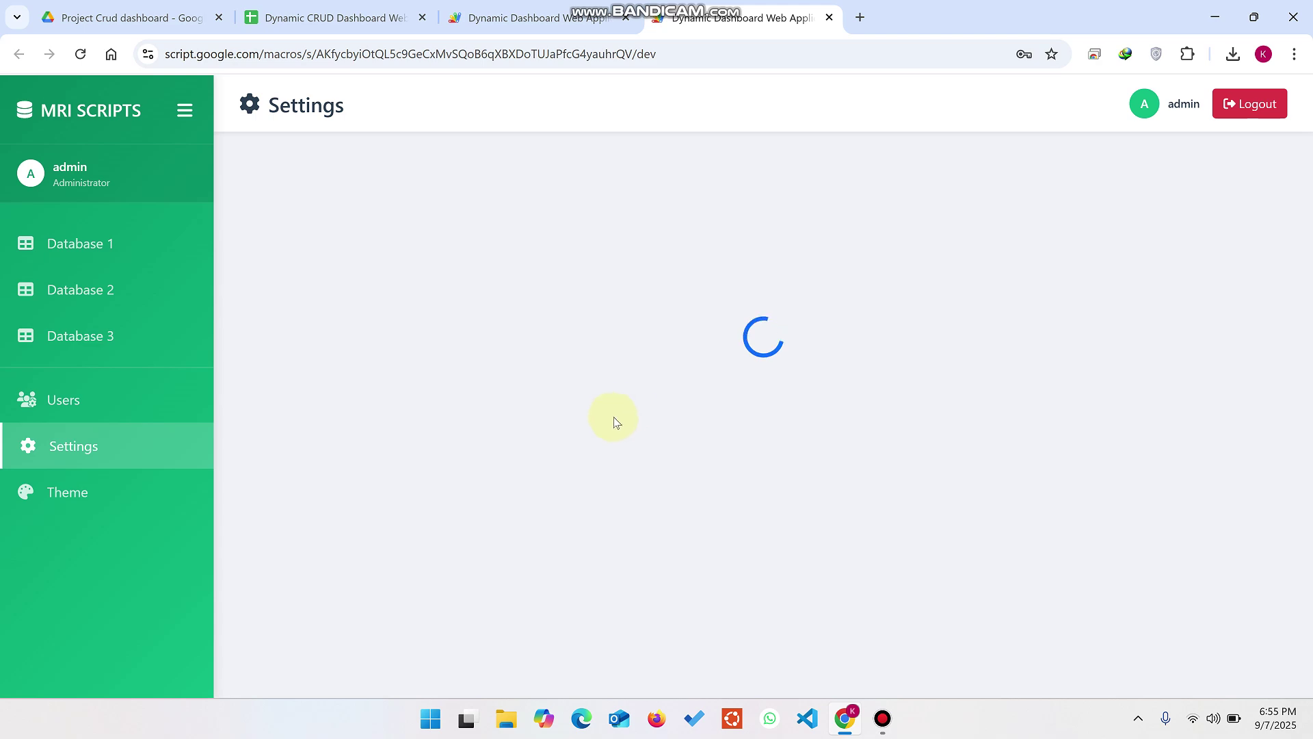
{"action": "scroll", "coordinate": [538, 375], "scroll_direction": "down", "scroll_amount": 3}
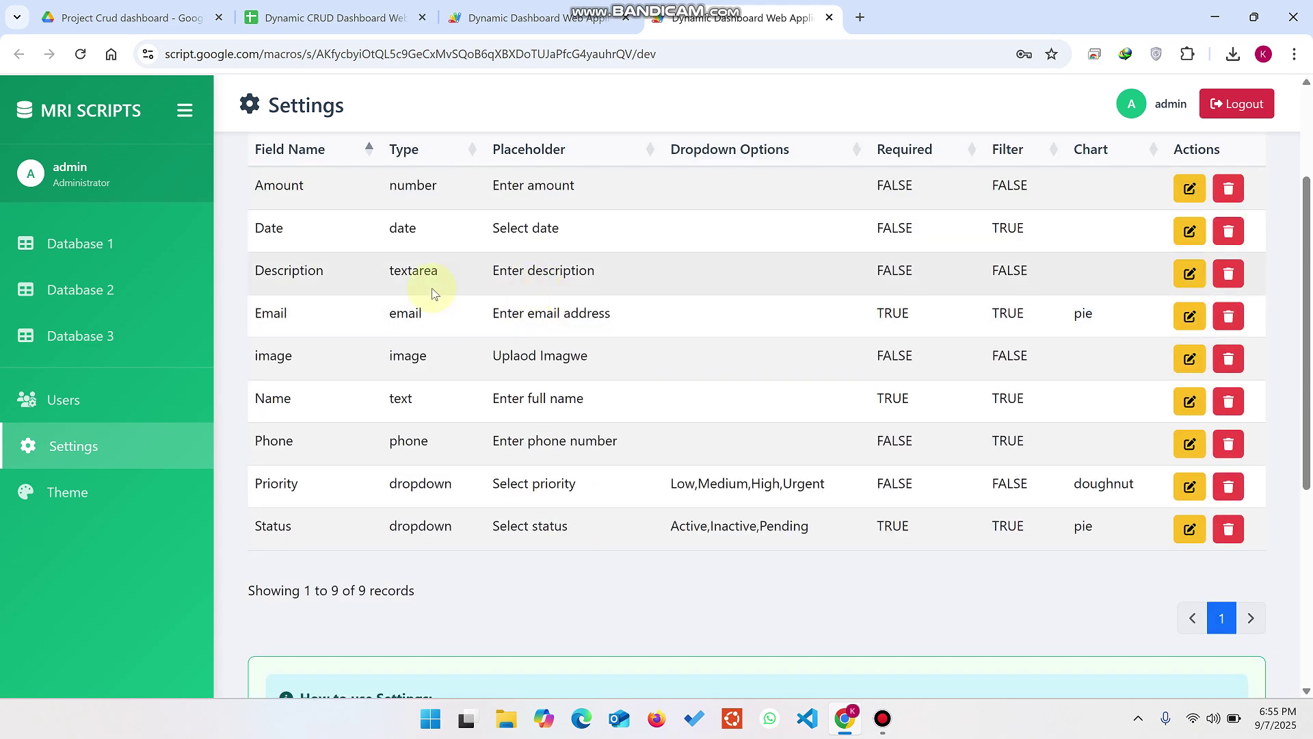
{"action": "scroll", "coordinate": [430, 285], "scroll_direction": "up", "scroll_amount": 1}
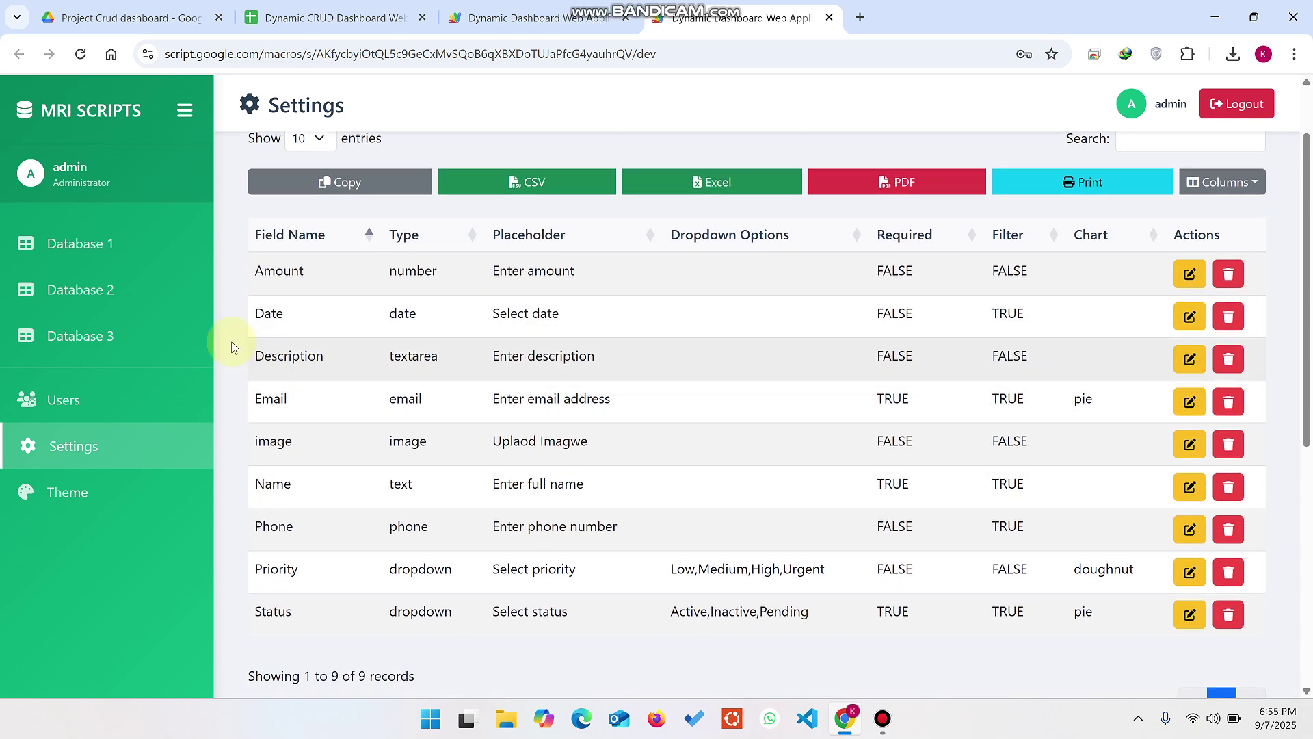
{"action": "left_click", "coordinate": [167, 327]}
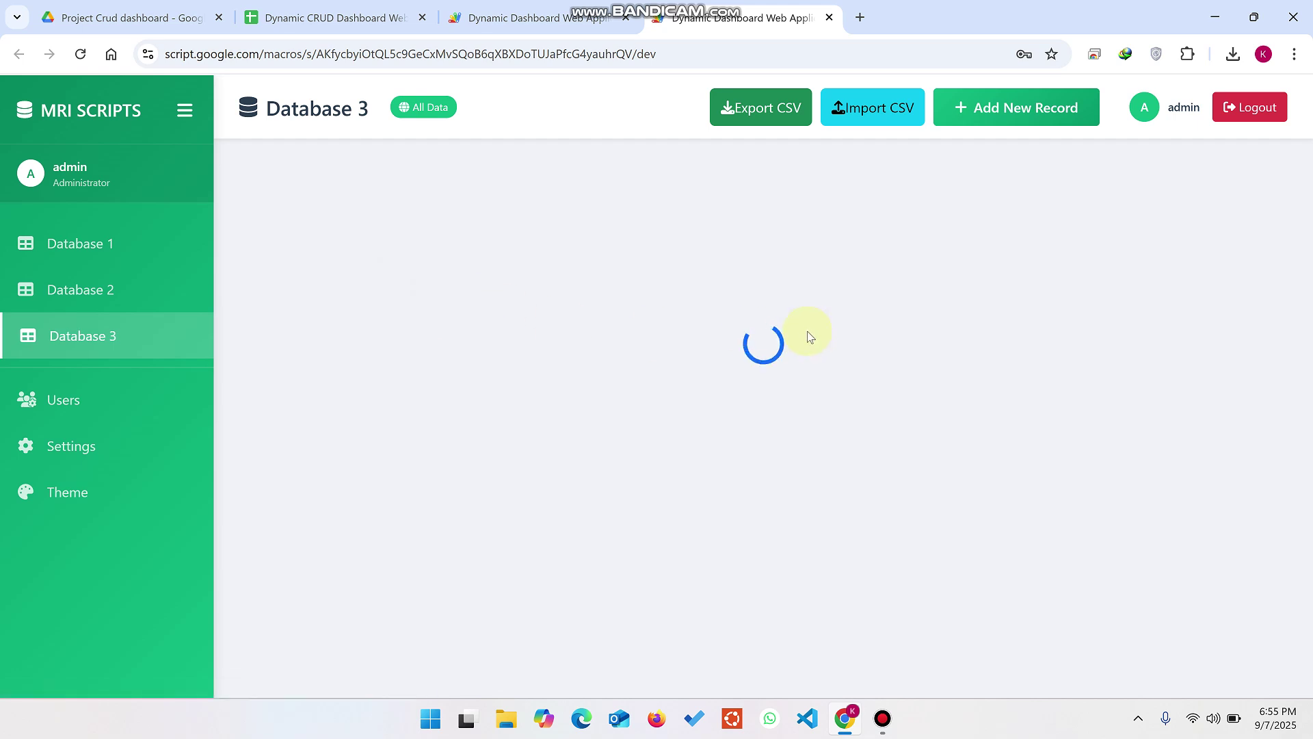
Step: Insert a 'Web url' header column at D1 of the Database 3 sheet, before Created_By
{"action": "left_click", "coordinate": [386, 18]}
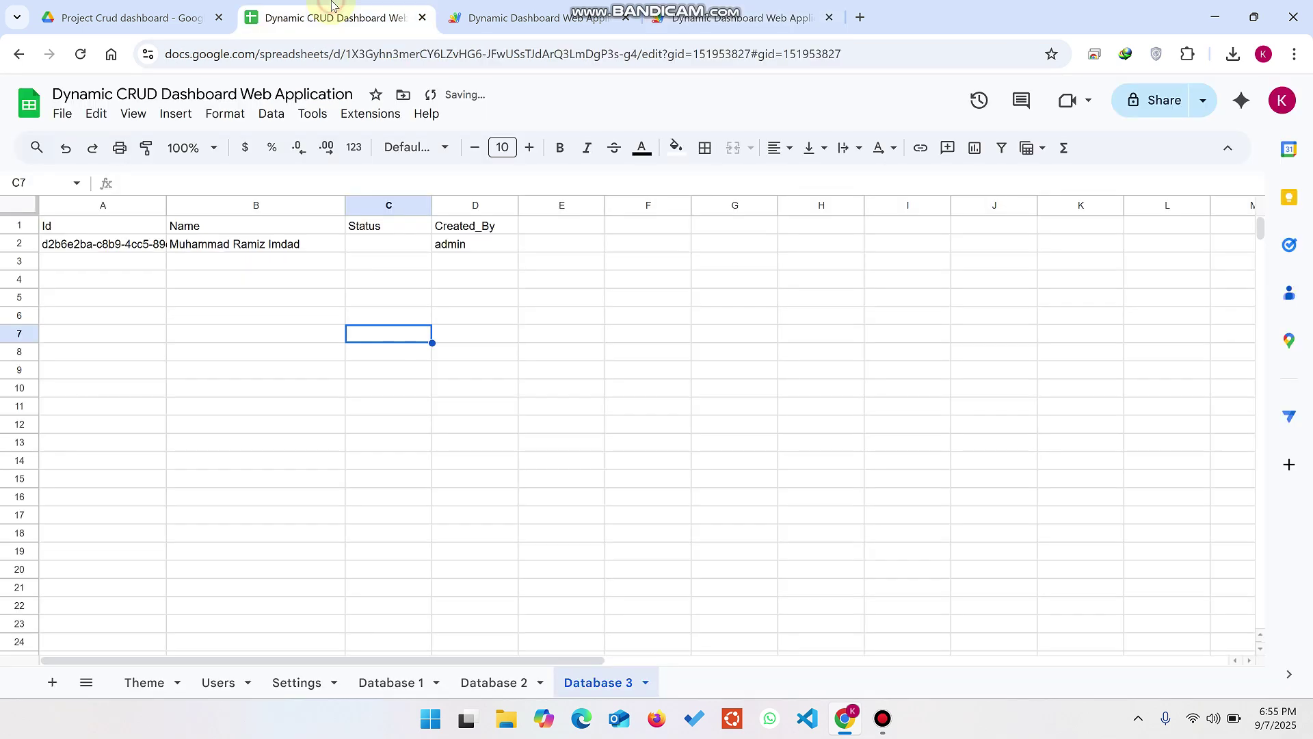
{"action": "right_click", "coordinate": [451, 228]}
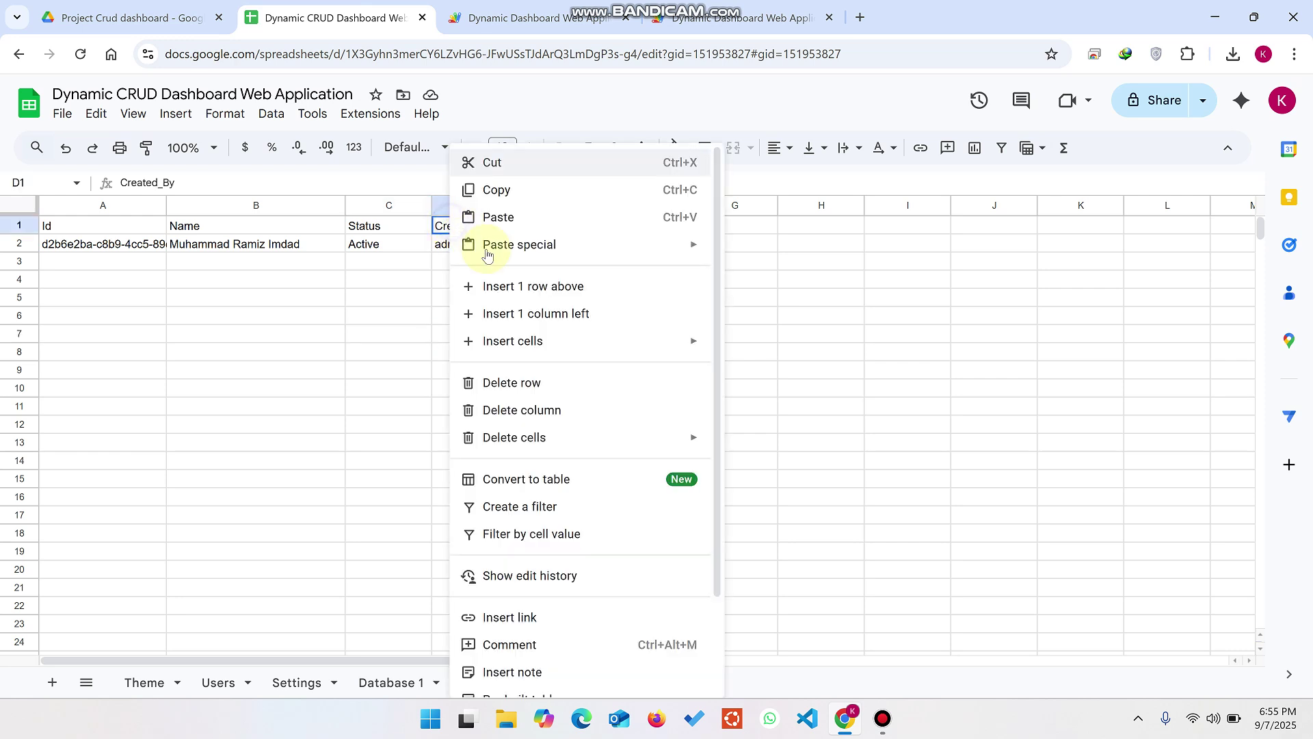
{"action": "left_click", "coordinate": [528, 286]}
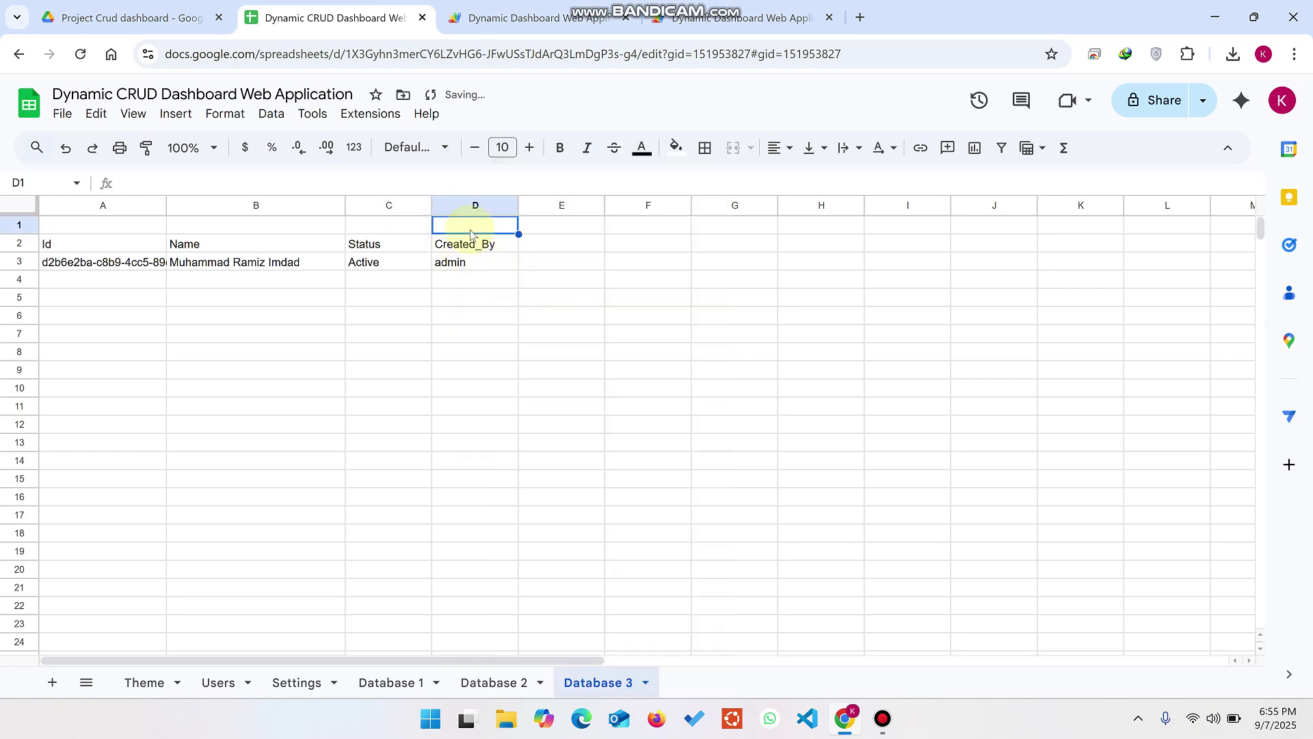
{"action": "key", "text": "ctrl+z"}
{"action": "right_click", "coordinate": [498, 233]}
{"action": "left_click", "coordinate": [566, 308]}
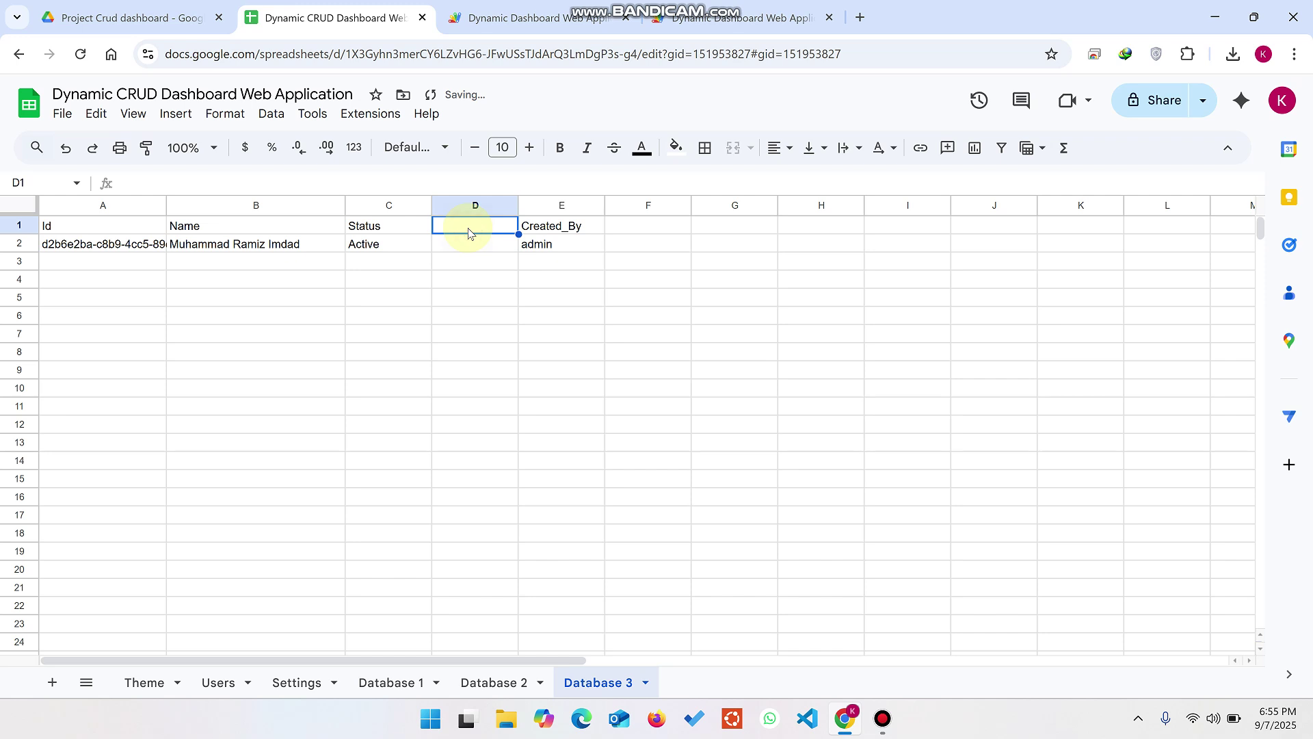
{"action": "type", "text": "Web url"}
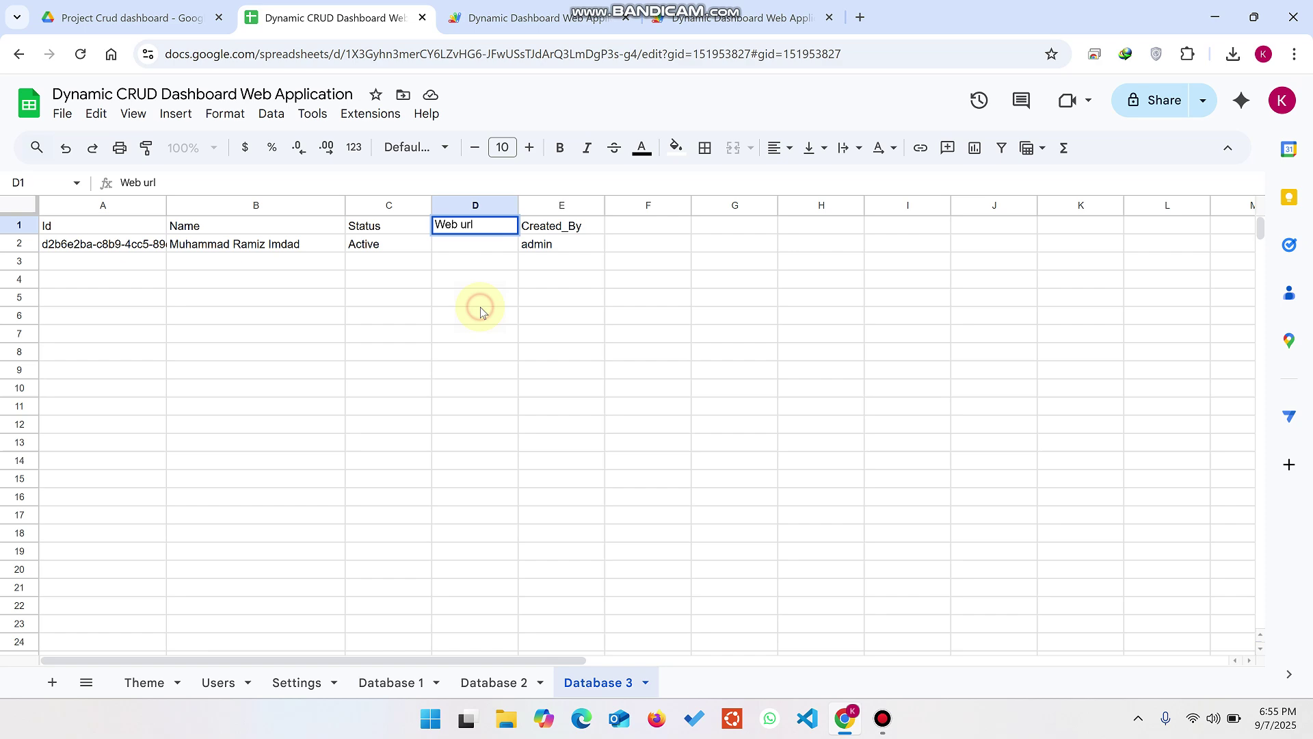
{"action": "left_click", "coordinate": [478, 302]}
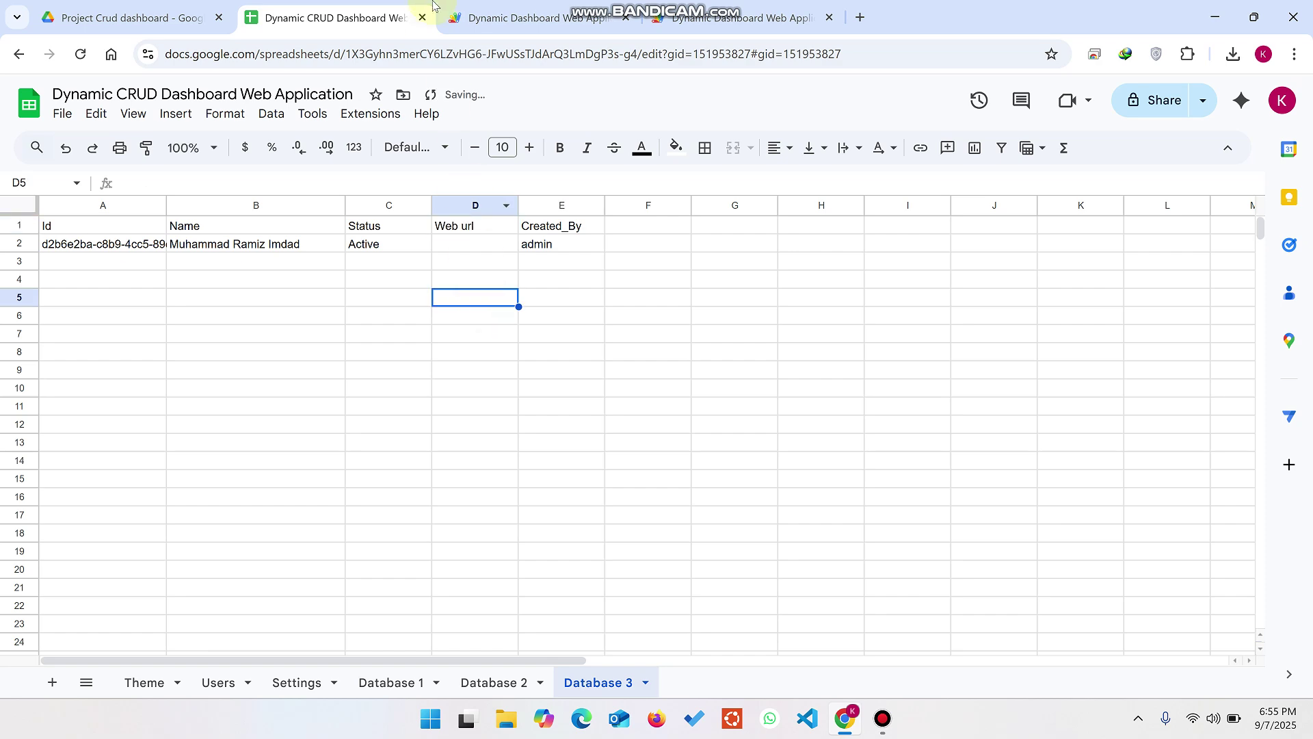
{"action": "left_click", "coordinate": [534, 17]}
{"action": "left_click", "coordinate": [769, 5]}
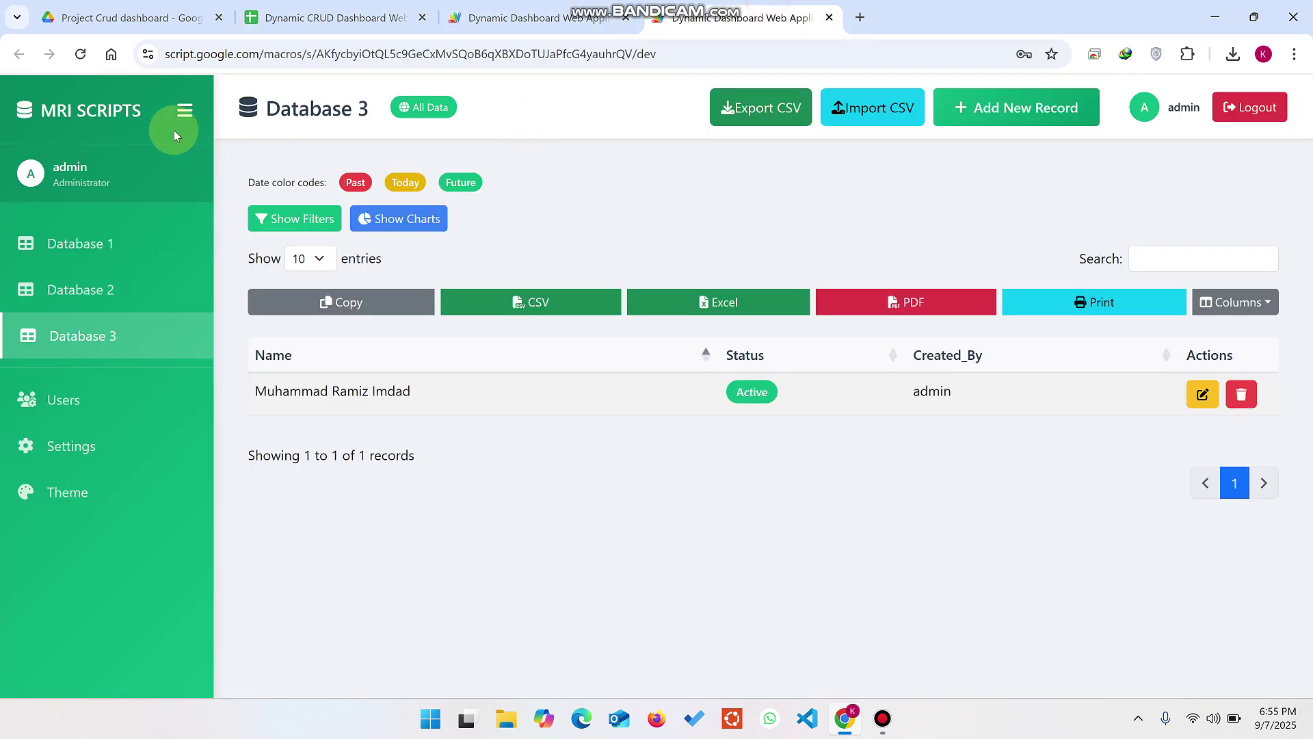
Step: Reload the dashboard and copy the 'Web url' header from cell D1 in the sheet
{"action": "left_click", "coordinate": [79, 60]}
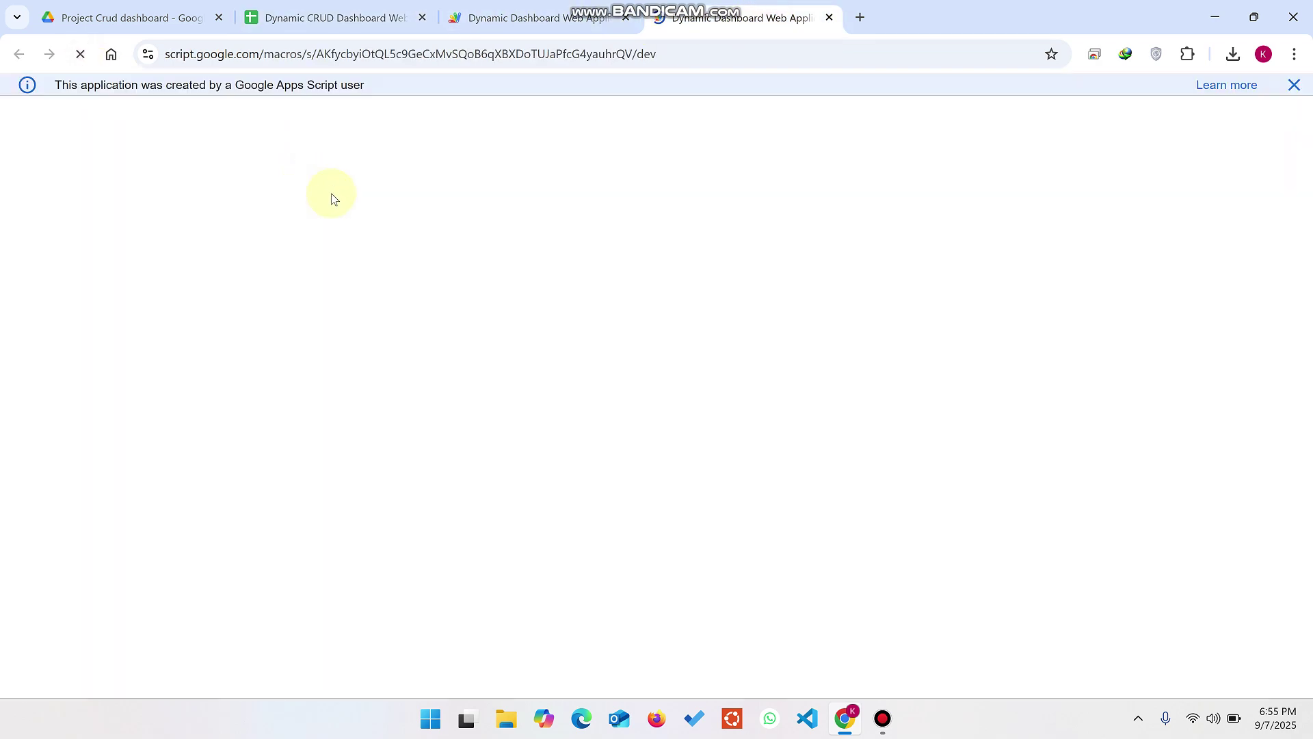
{"action": "left_click", "coordinate": [1293, 93]}
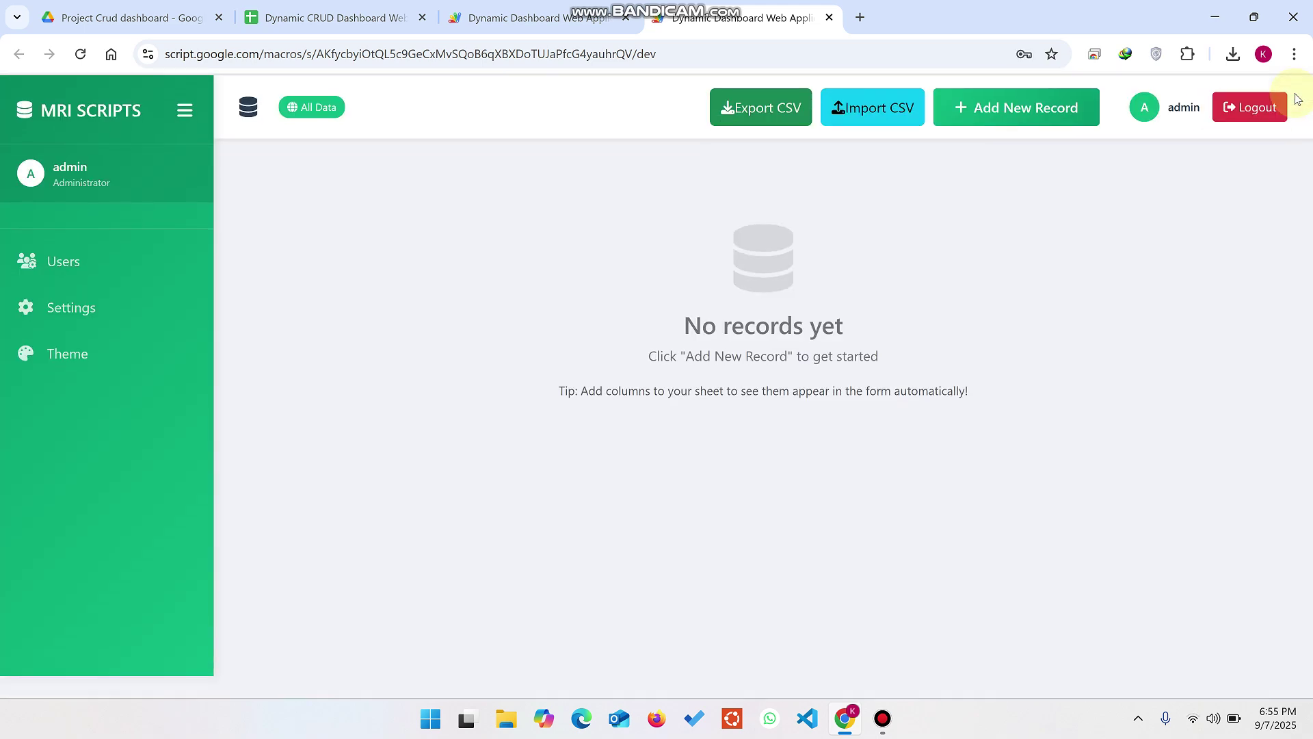
{"action": "left_click", "coordinate": [335, 17]}
{"action": "left_click", "coordinate": [472, 227]}
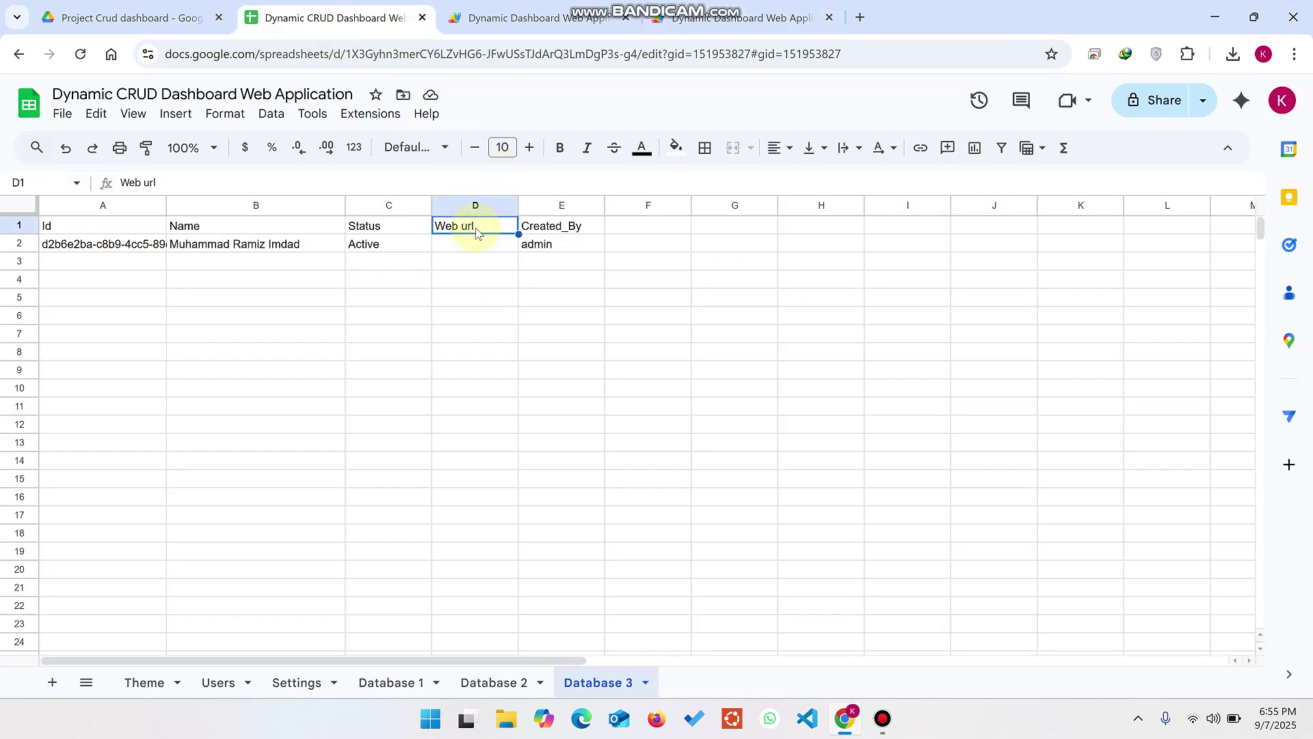
{"action": "key", "text": "ctrl+c"}
Step: Start a new field setting on the dashboard's Settings page
{"action": "left_click", "coordinate": [730, 4]}
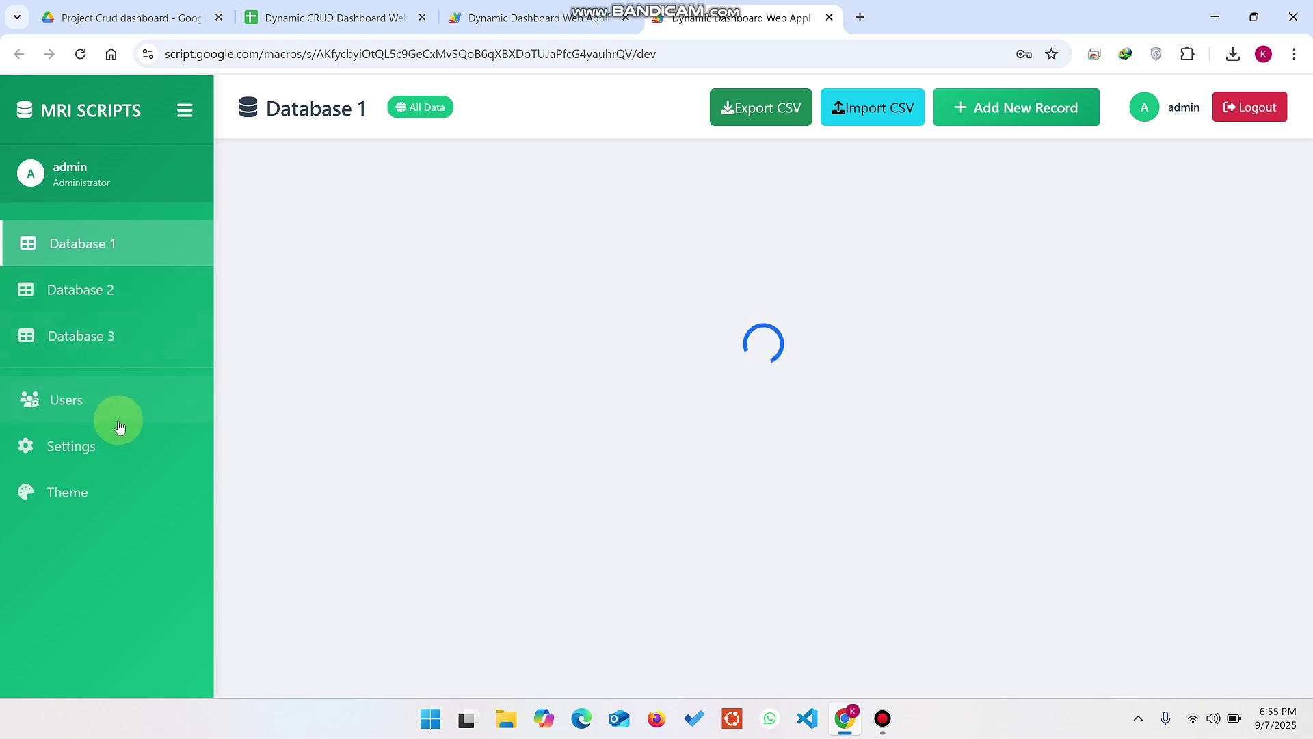
{"action": "left_click", "coordinate": [126, 446]}
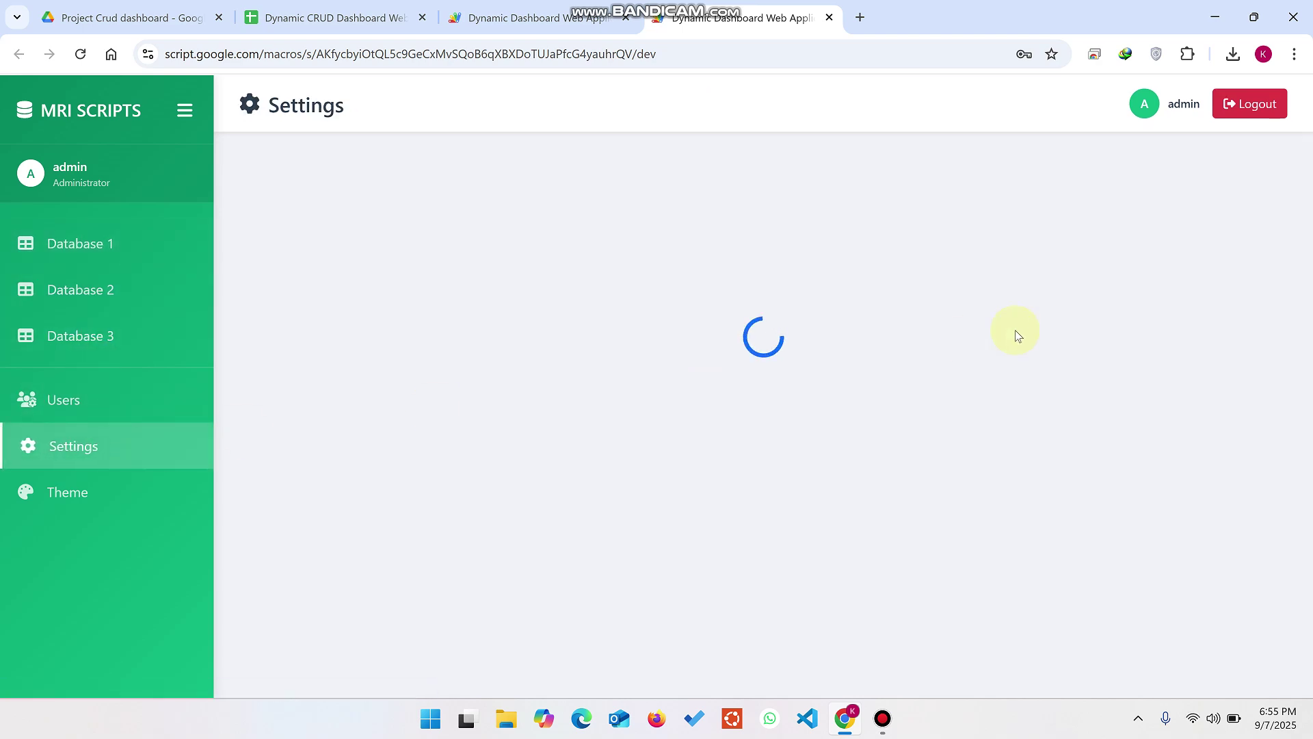
{"action": "left_click", "coordinate": [1222, 176]}
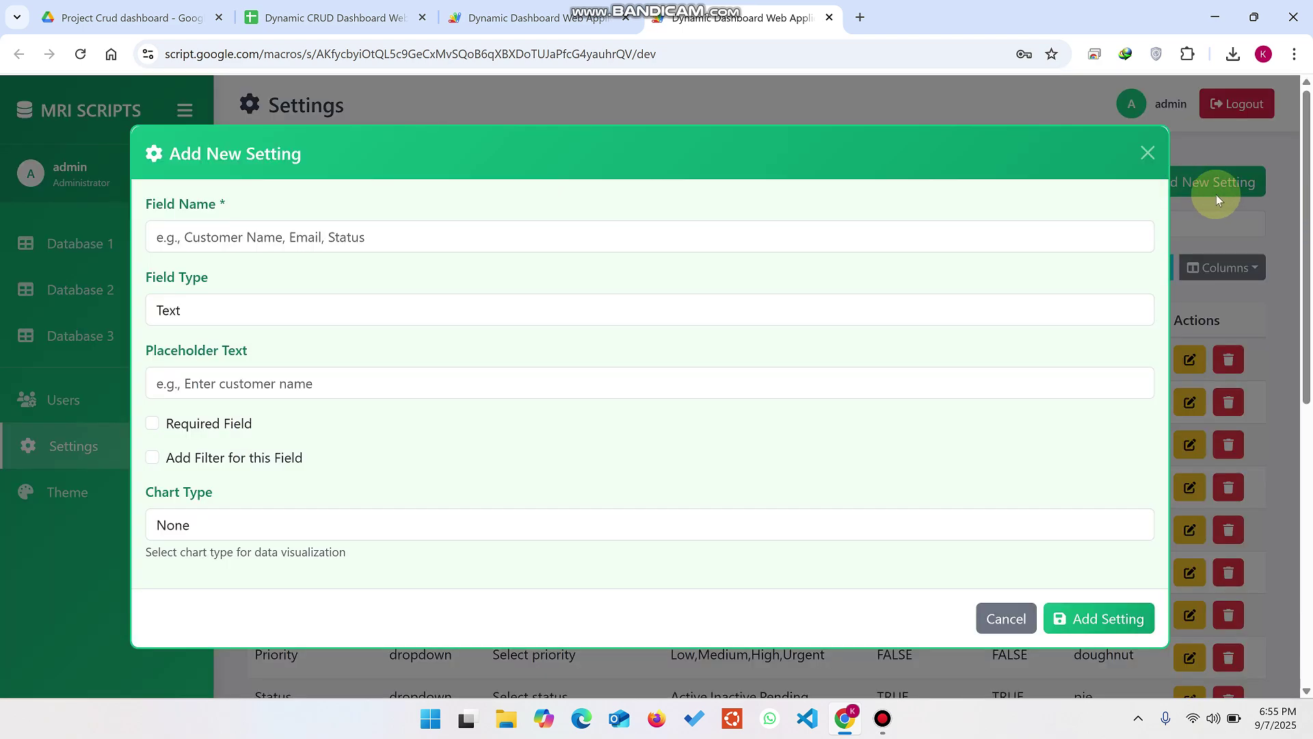
Step: Save a 'Web url' setting with Field Type Image Upload, Required ticked and Add Filter left off
{"action": "left_click", "coordinate": [296, 241]}
{"action": "type", "text": "Web url"}
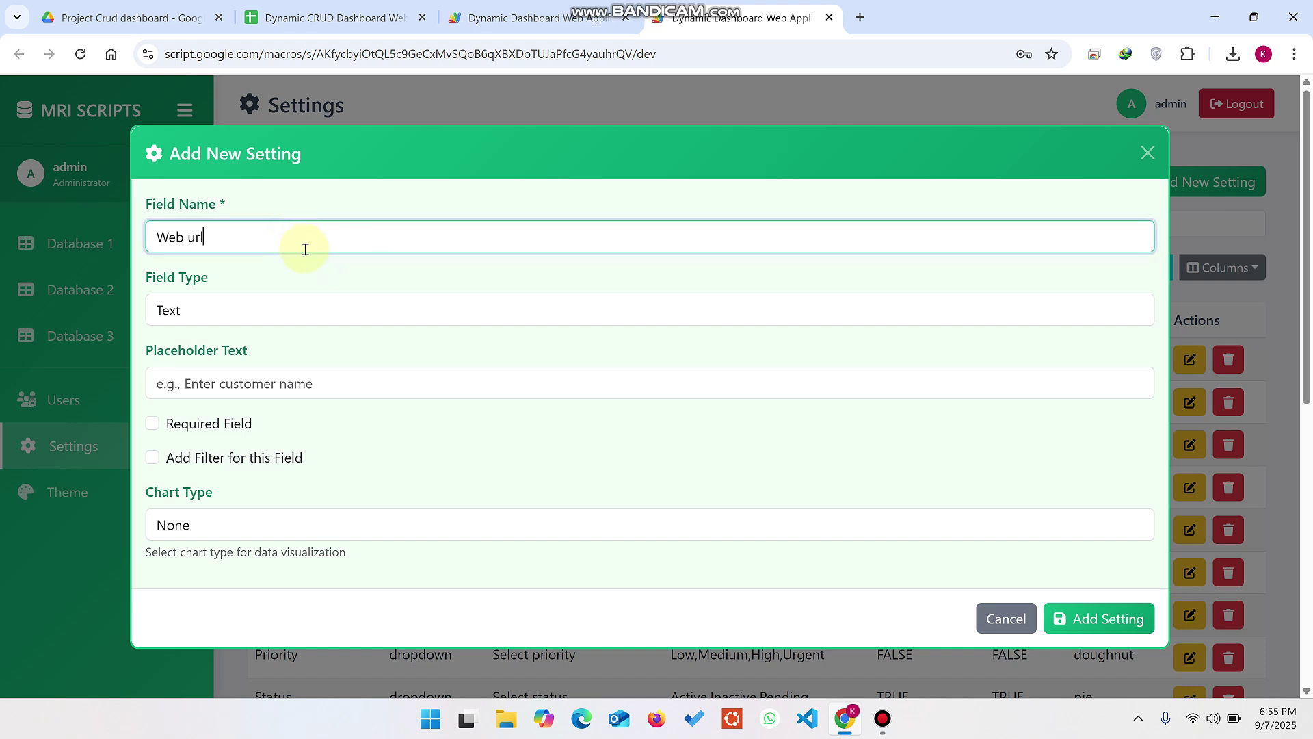
{"action": "left_click", "coordinate": [248, 316]}
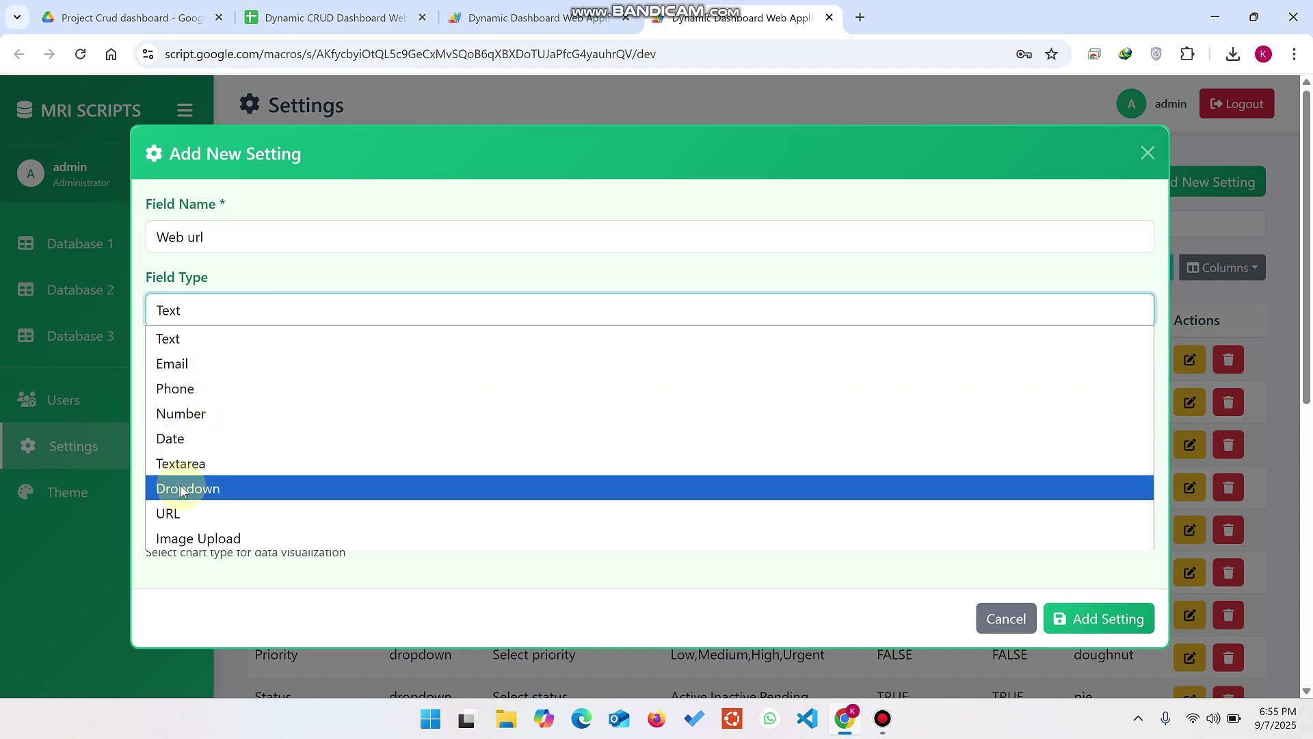
{"action": "left_click", "coordinate": [239, 538]}
{"action": "left_click", "coordinate": [215, 394]}
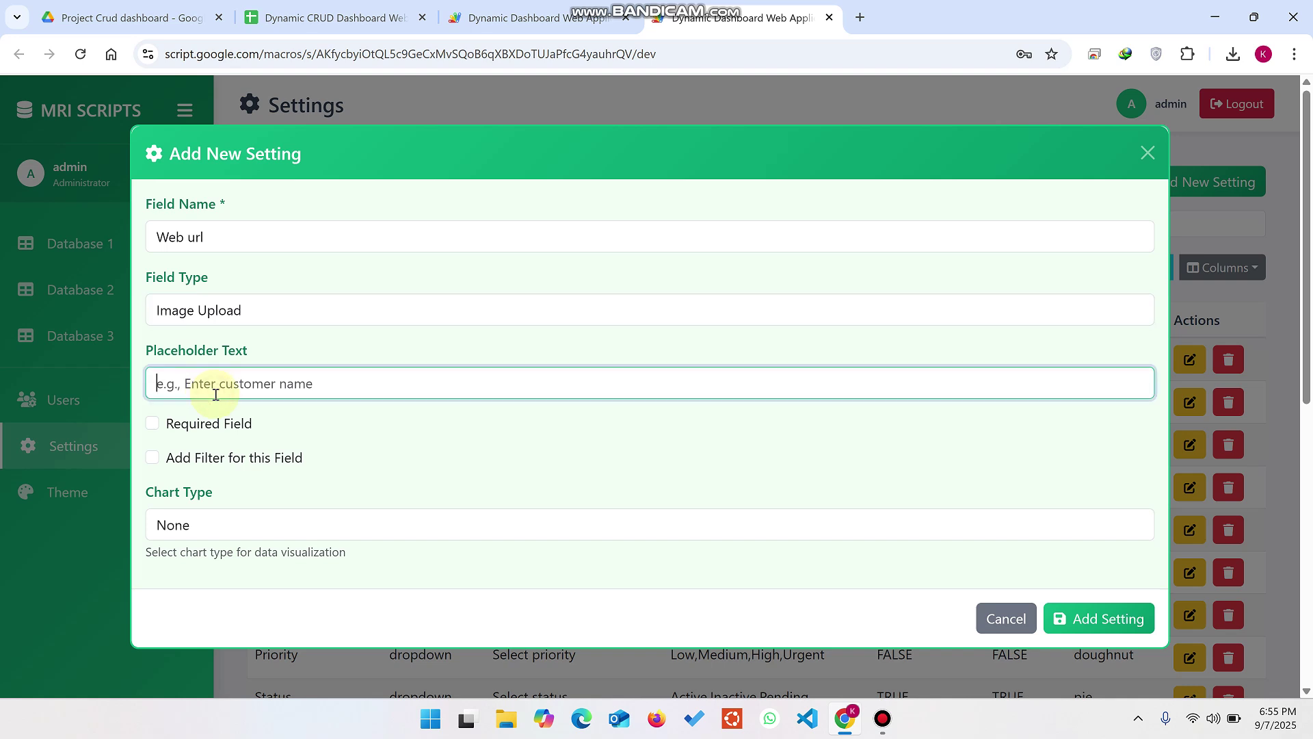
{"action": "left_click", "coordinate": [152, 423]}
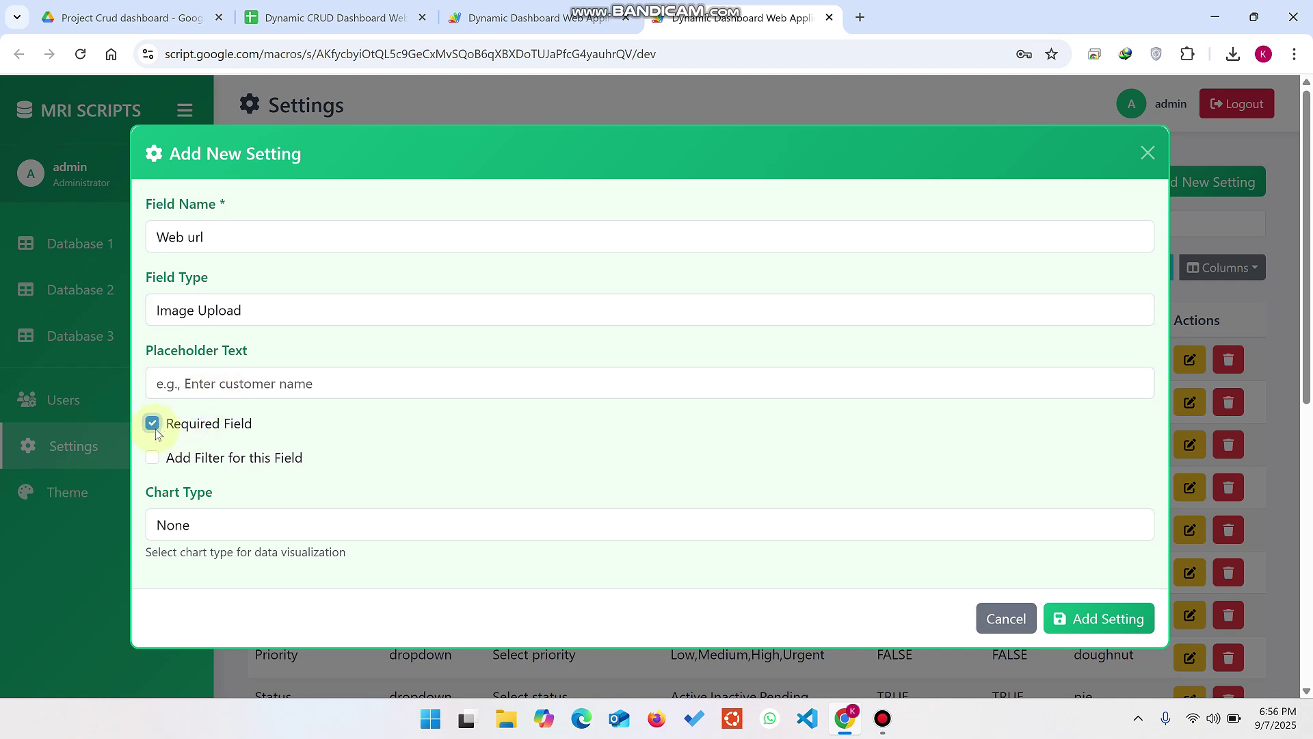
{"action": "left_click", "coordinate": [153, 459]}
{"action": "left_click", "coordinate": [153, 458]}
{"action": "left_click", "coordinate": [1108, 623]}
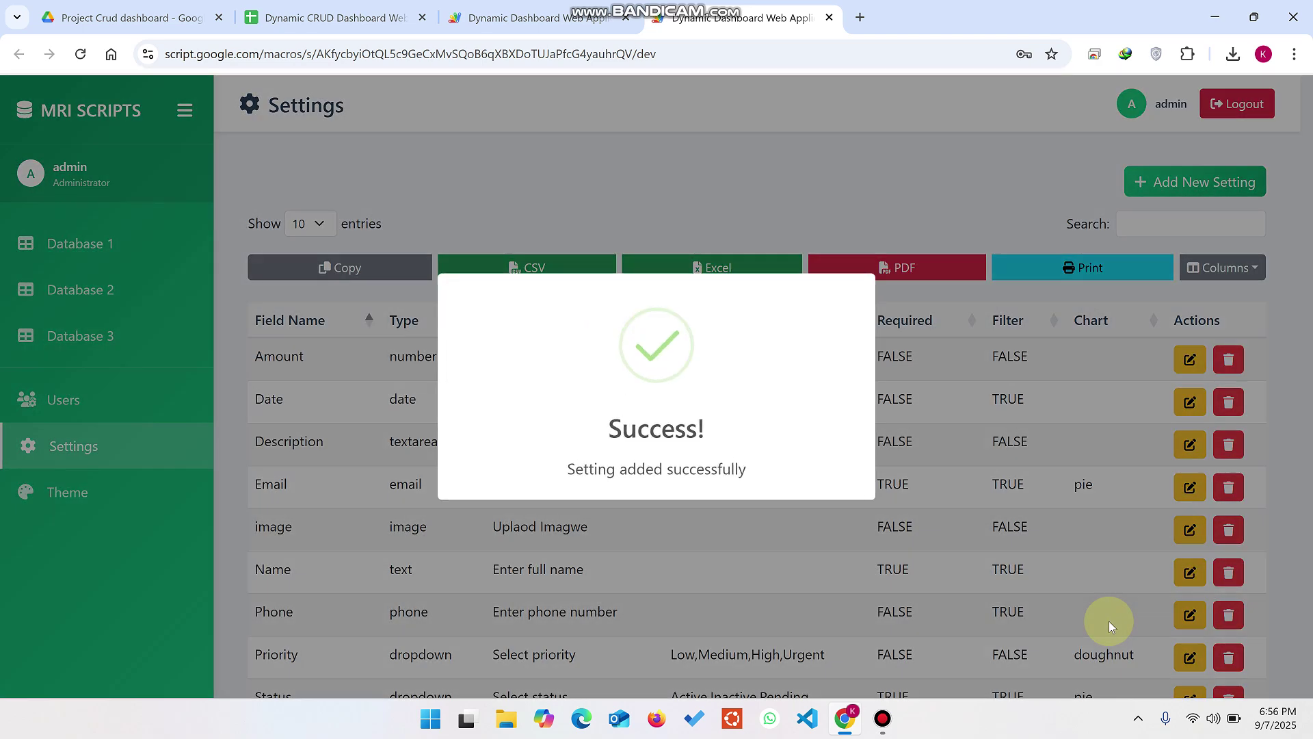
{"action": "left_click", "coordinate": [93, 340]}
Step: Edit the Database 3 record and upload a Desktop image file as its Web url
{"action": "left_click", "coordinate": [93, 338]}
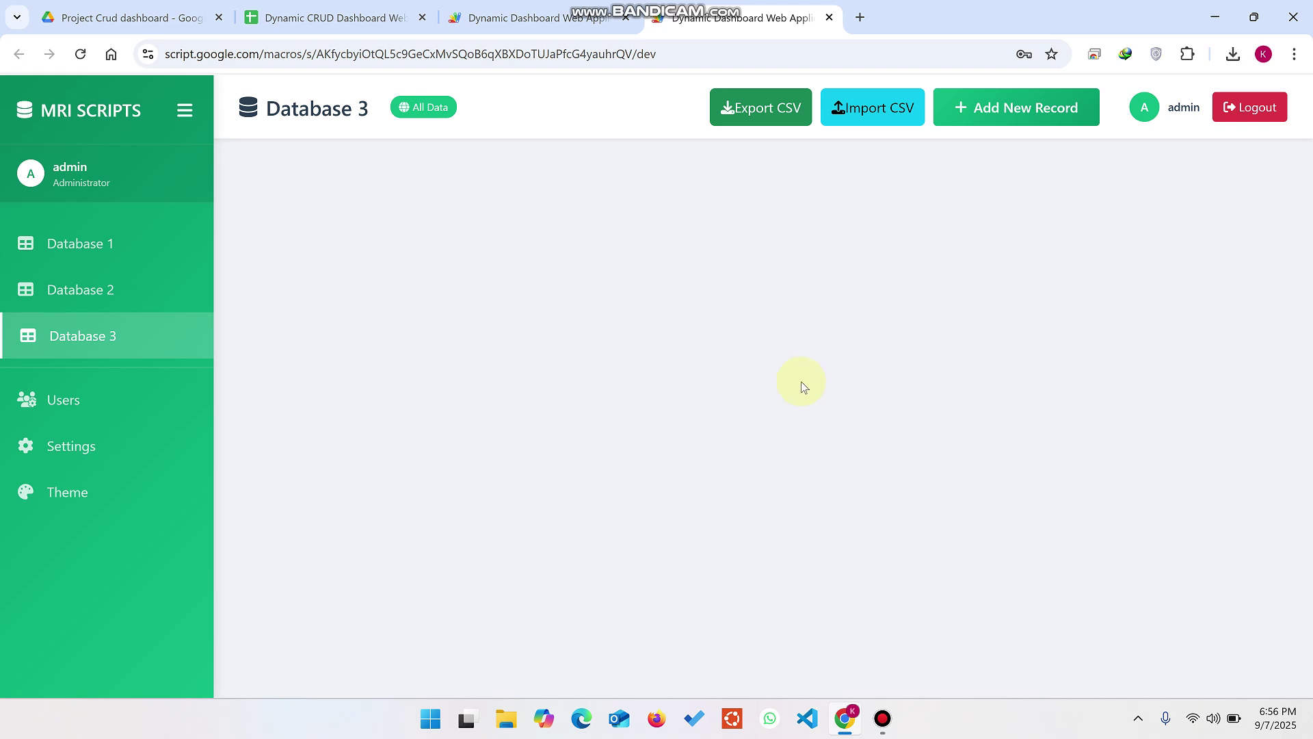
{"action": "left_click", "coordinate": [1198, 391]}
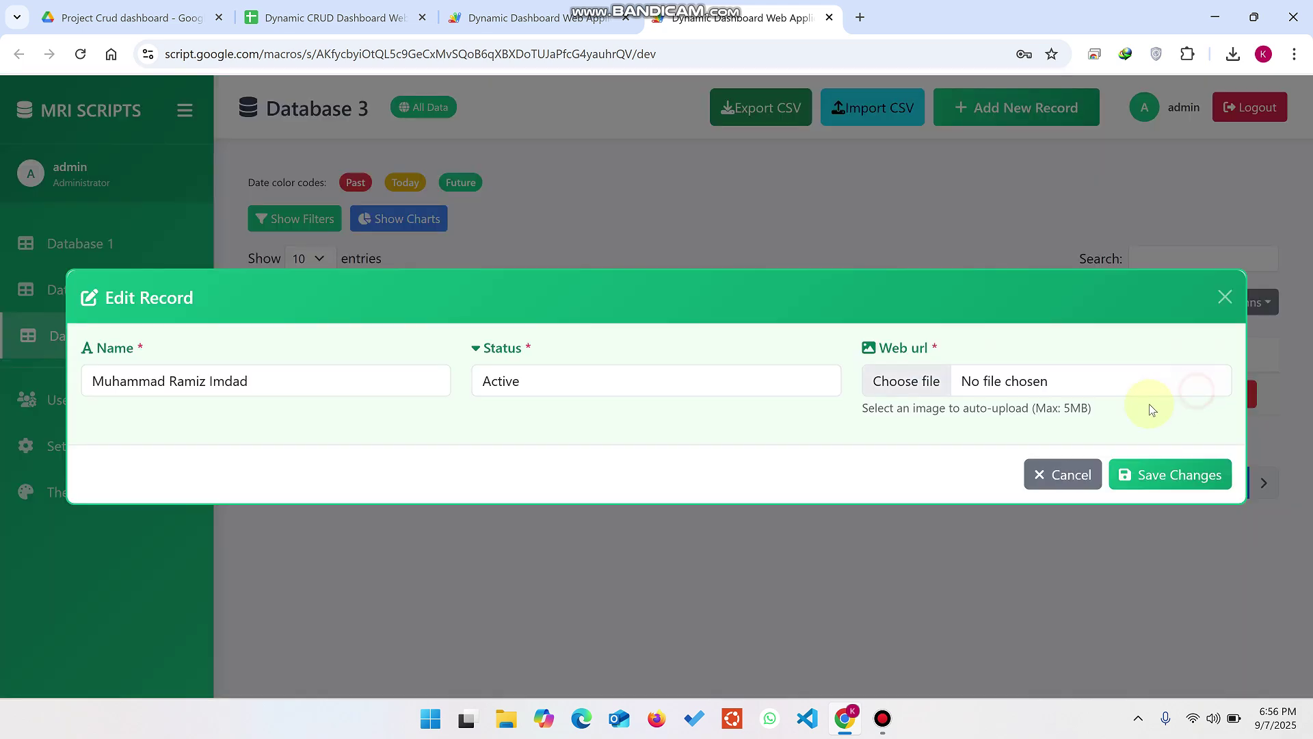
{"action": "left_click", "coordinate": [920, 383]}
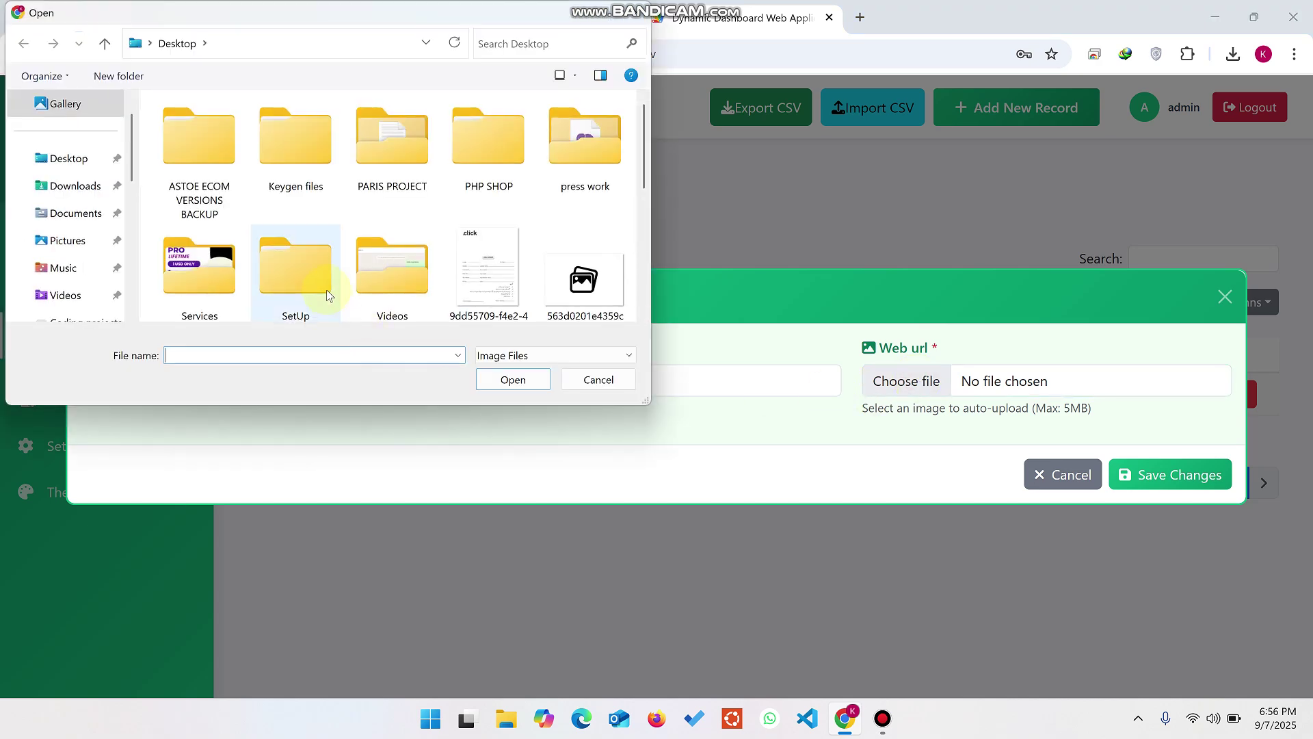
{"action": "left_click", "coordinate": [547, 320]}
{"action": "left_click", "coordinate": [514, 378]}
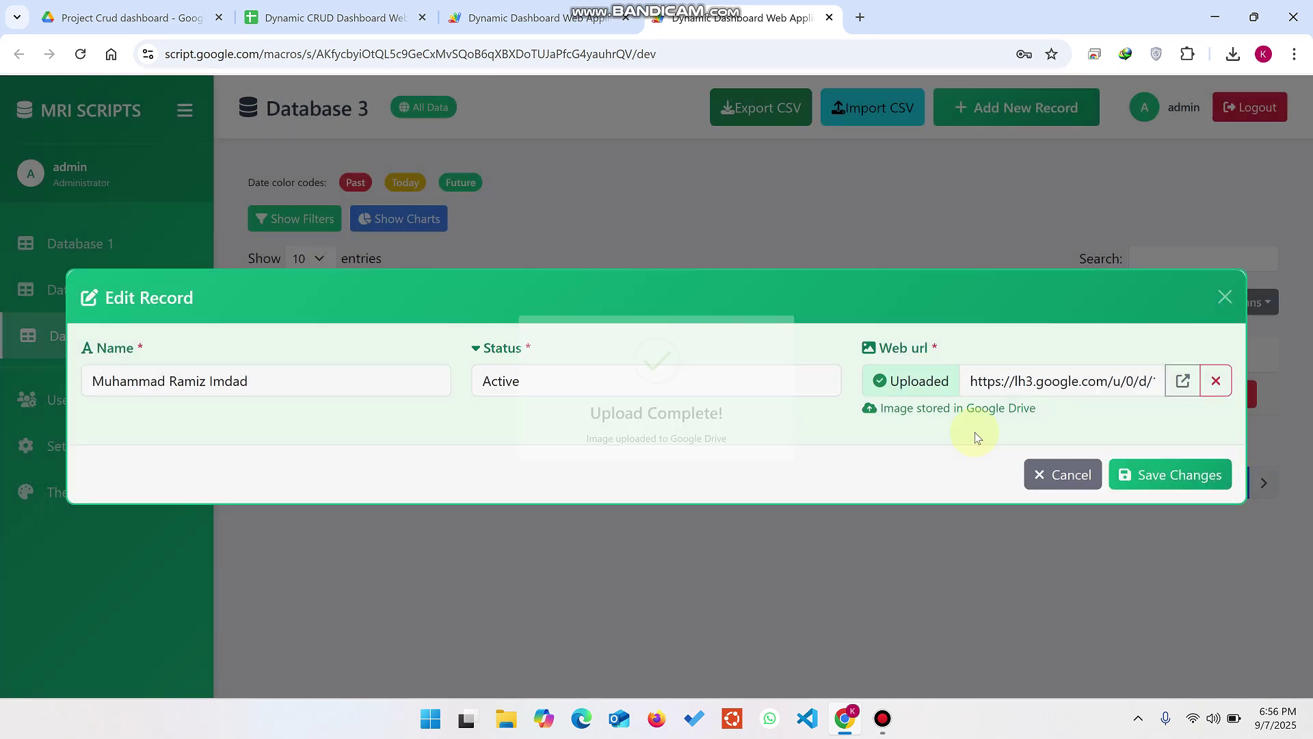
Step: Save the record, check the lh3 image link in cell D2, and return to the dashboard
{"action": "left_click", "coordinate": [1196, 481]}
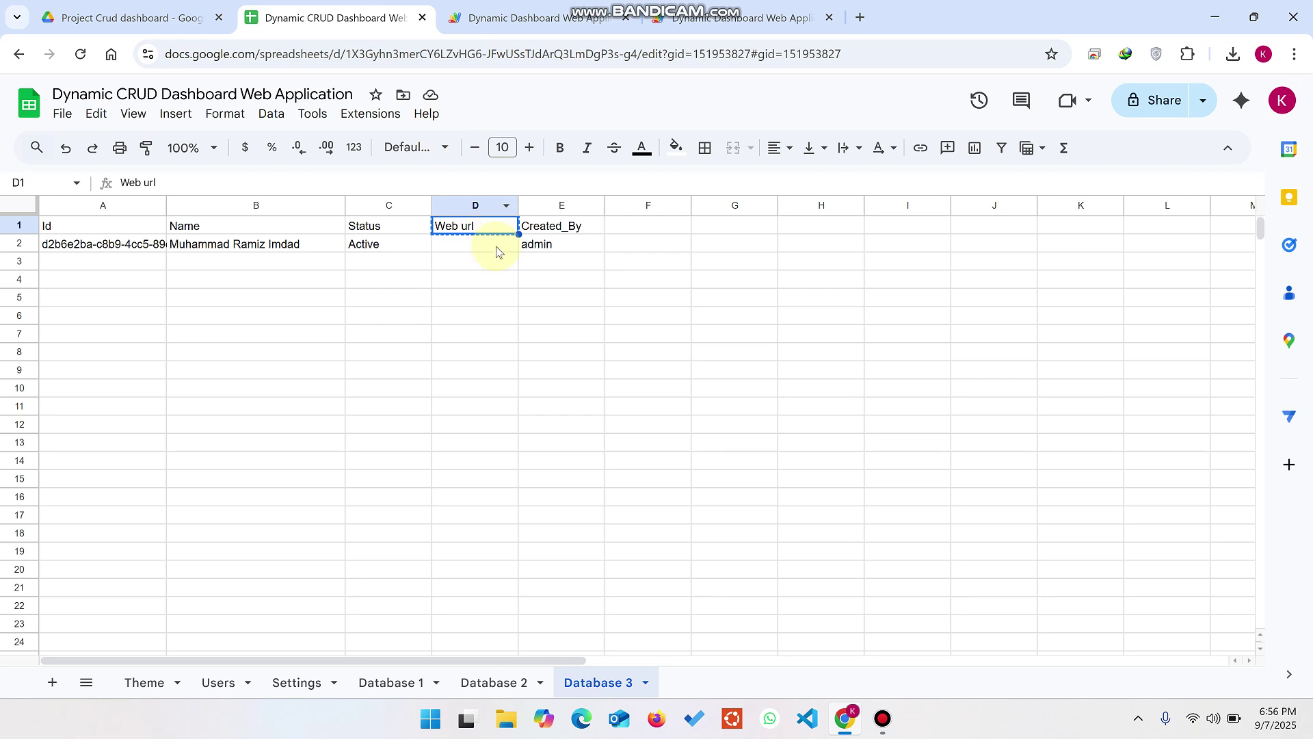
{"action": "mouse_move", "coordinate": [487, 257]}
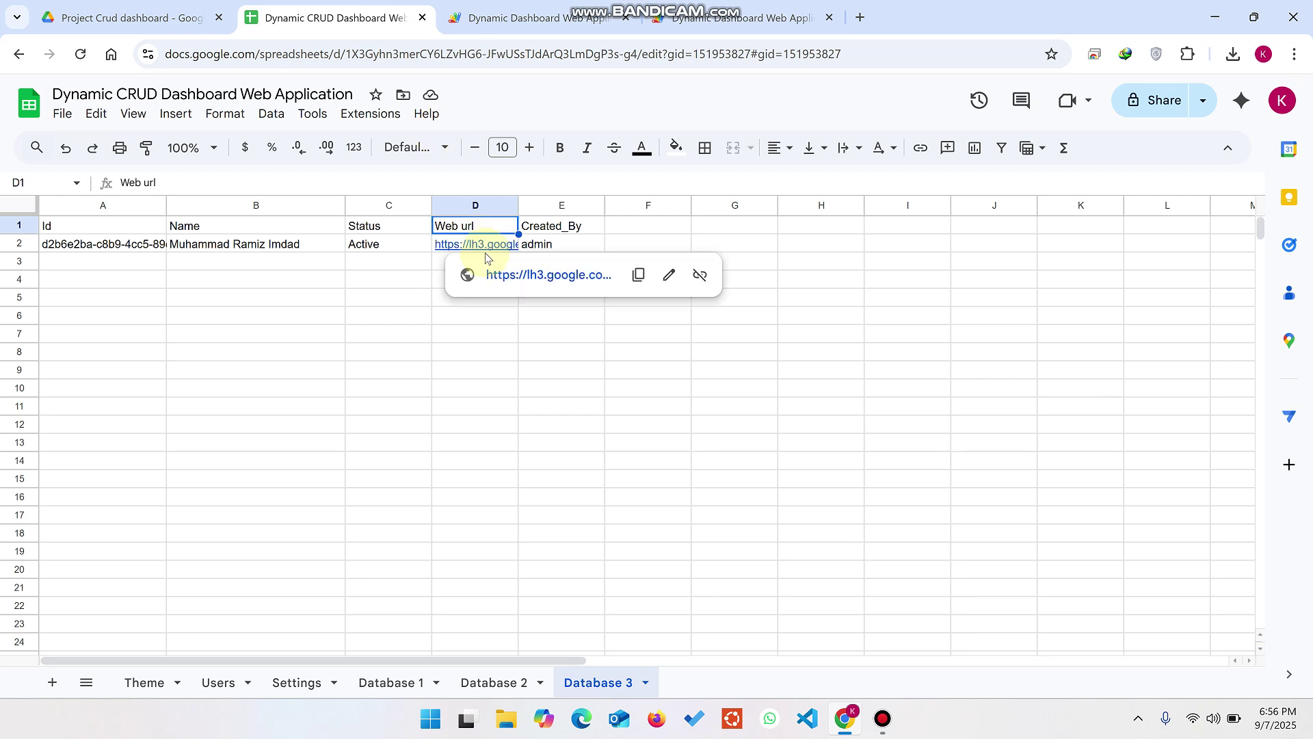
{"action": "left_click", "coordinate": [742, 17]}
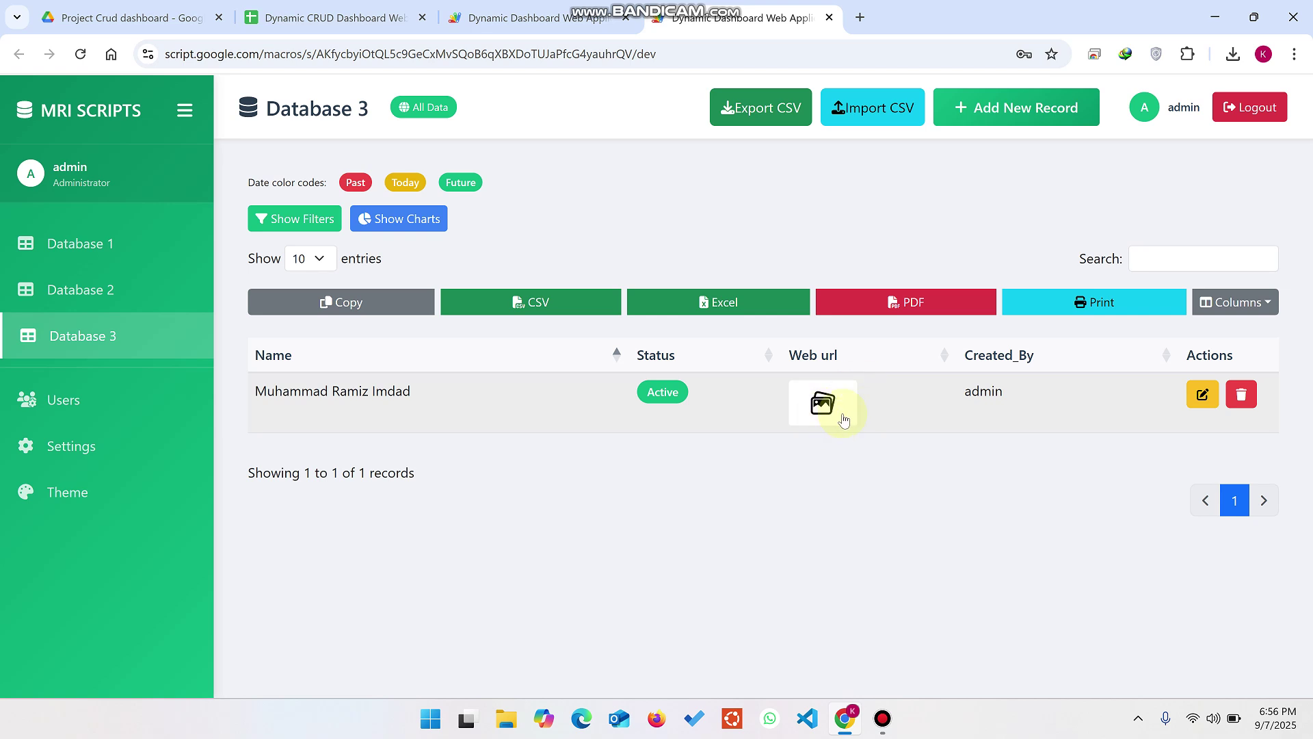
Step: Toggle Database 3's charts and filters on and back off
{"action": "left_click", "coordinate": [424, 231]}
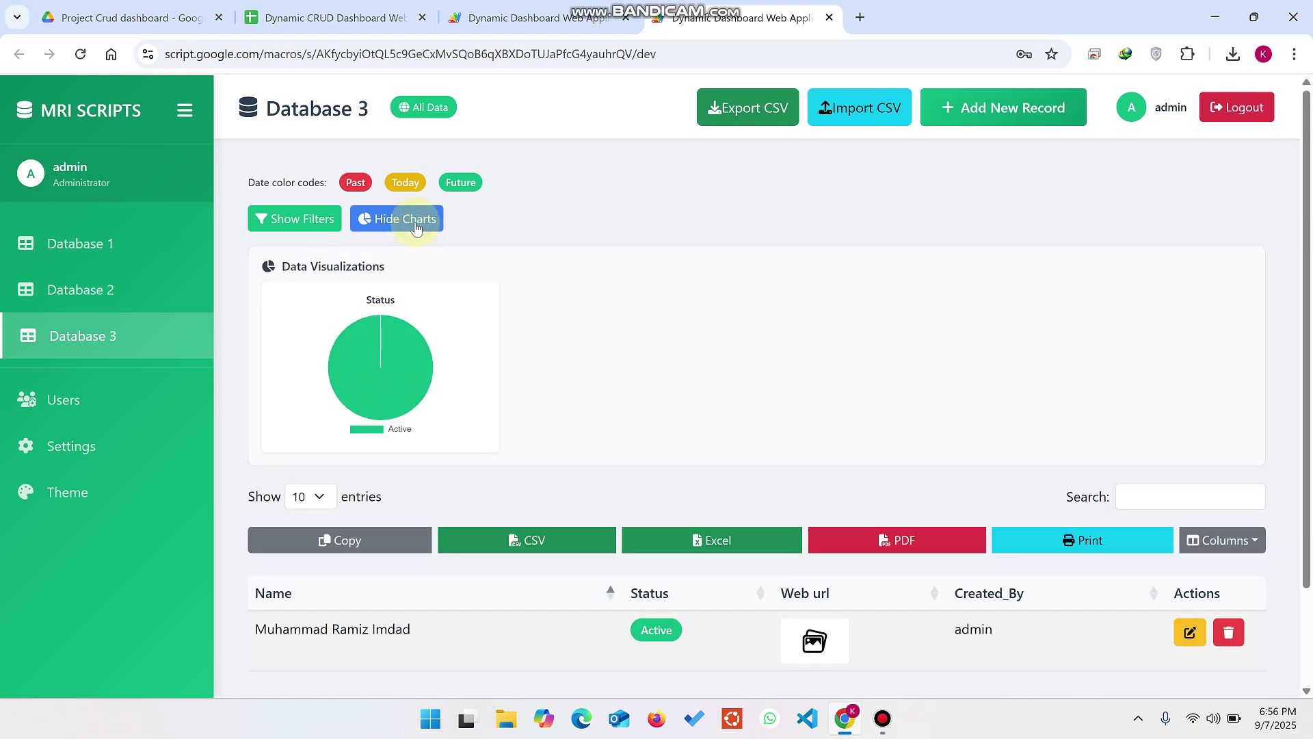
{"action": "left_click", "coordinate": [314, 219]}
{"action": "left_click", "coordinate": [387, 219]}
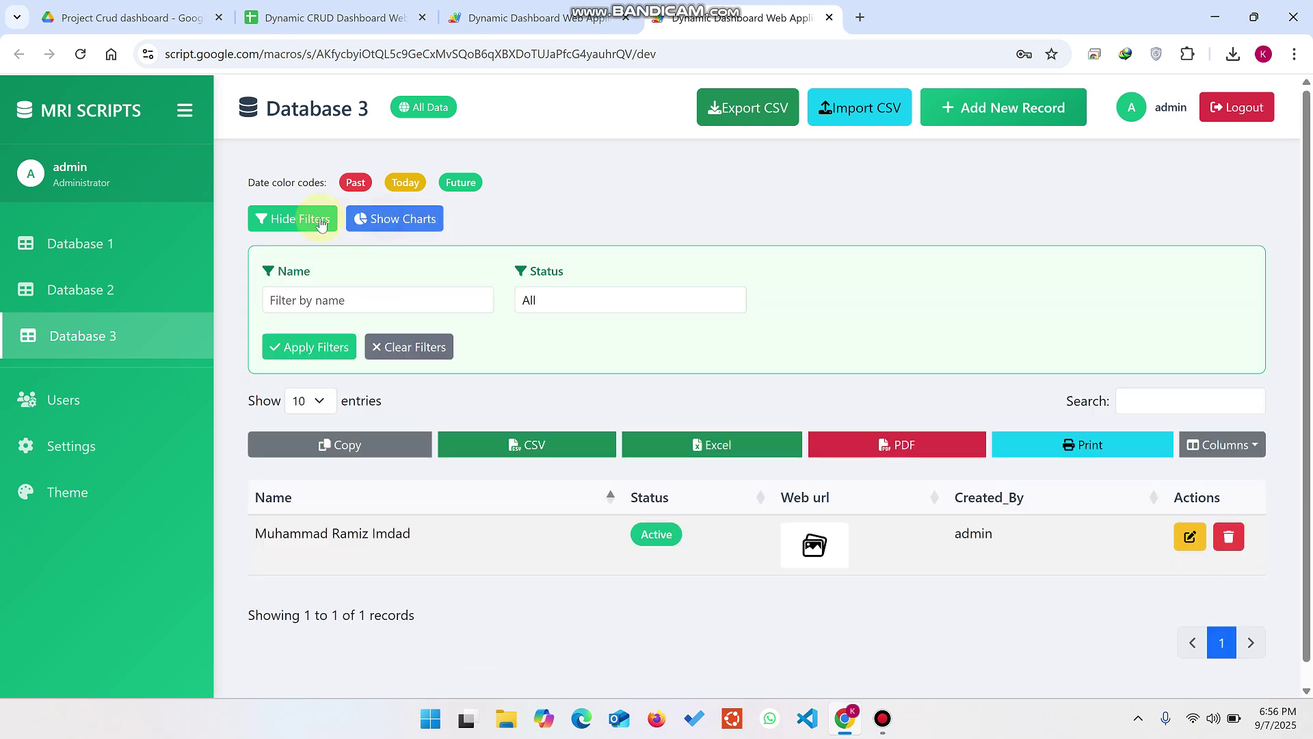
{"action": "left_click", "coordinate": [320, 224]}
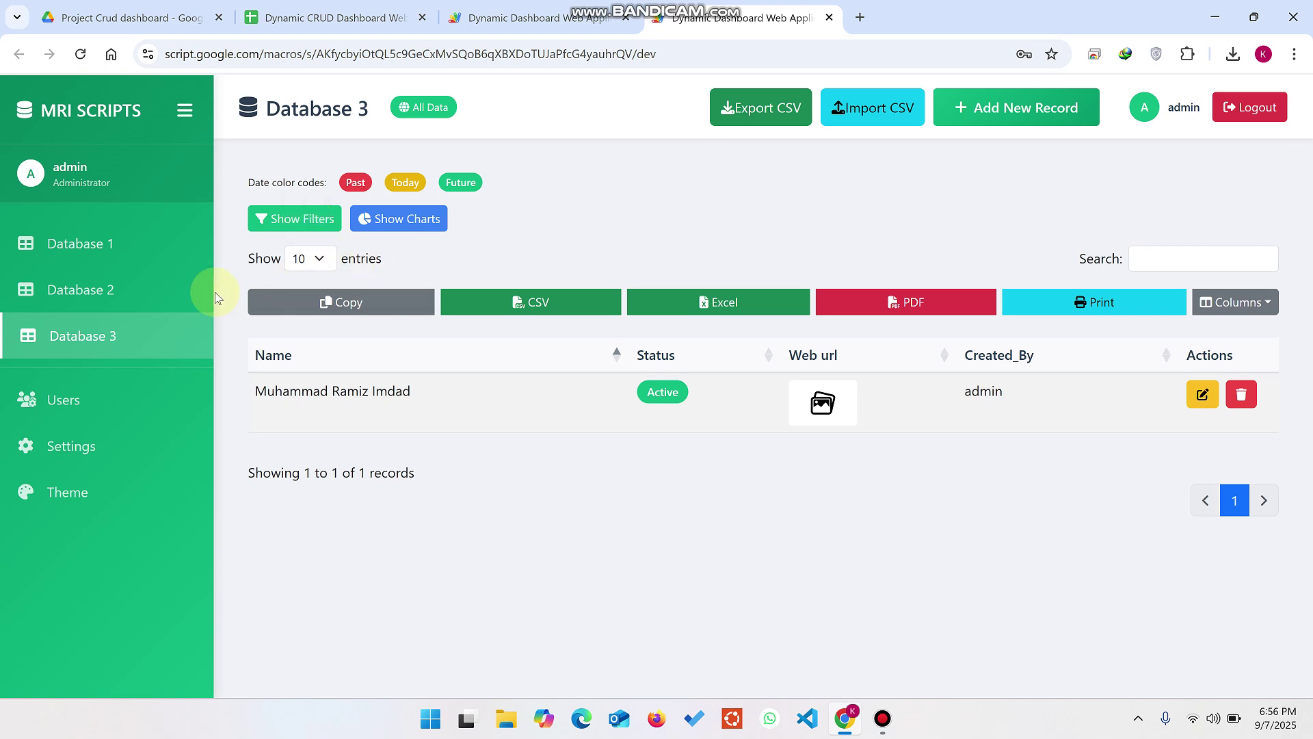
Step: Show Database 2's filters and try the email filter, then go to Settings
{"action": "left_click", "coordinate": [115, 285]}
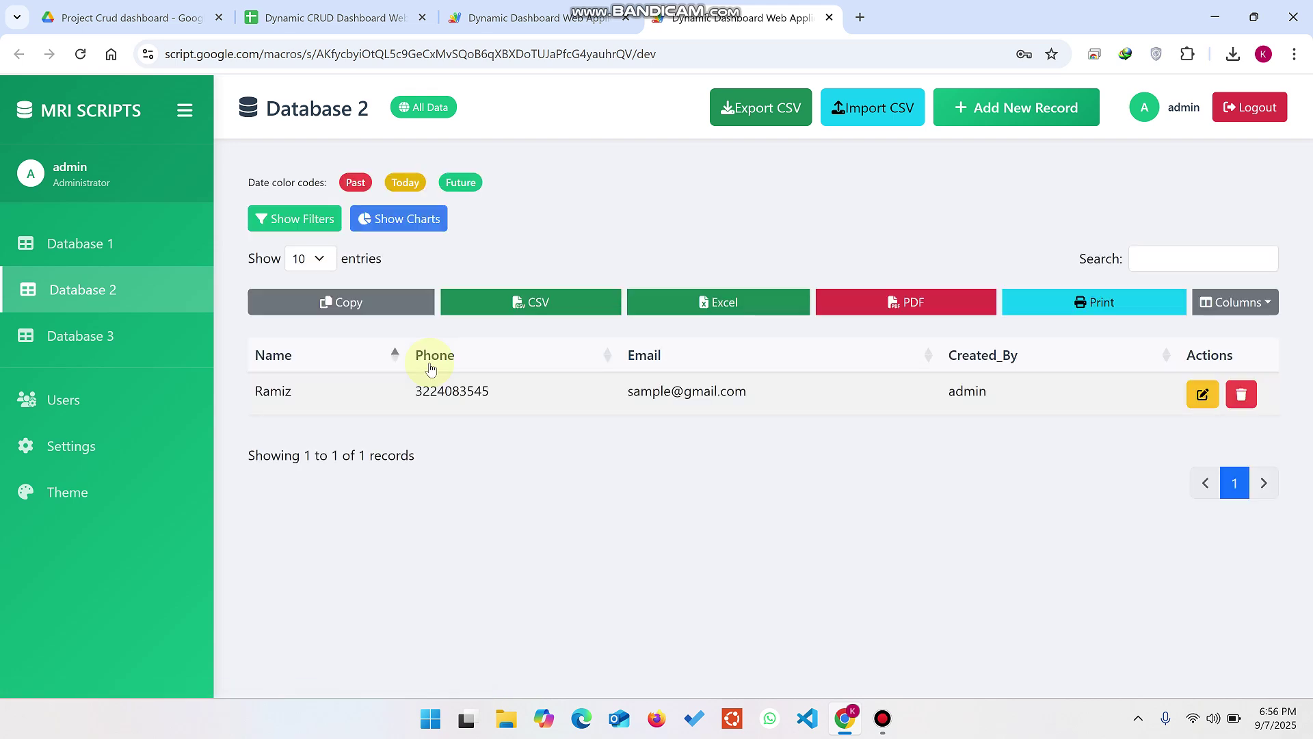
{"action": "left_click", "coordinate": [333, 217]}
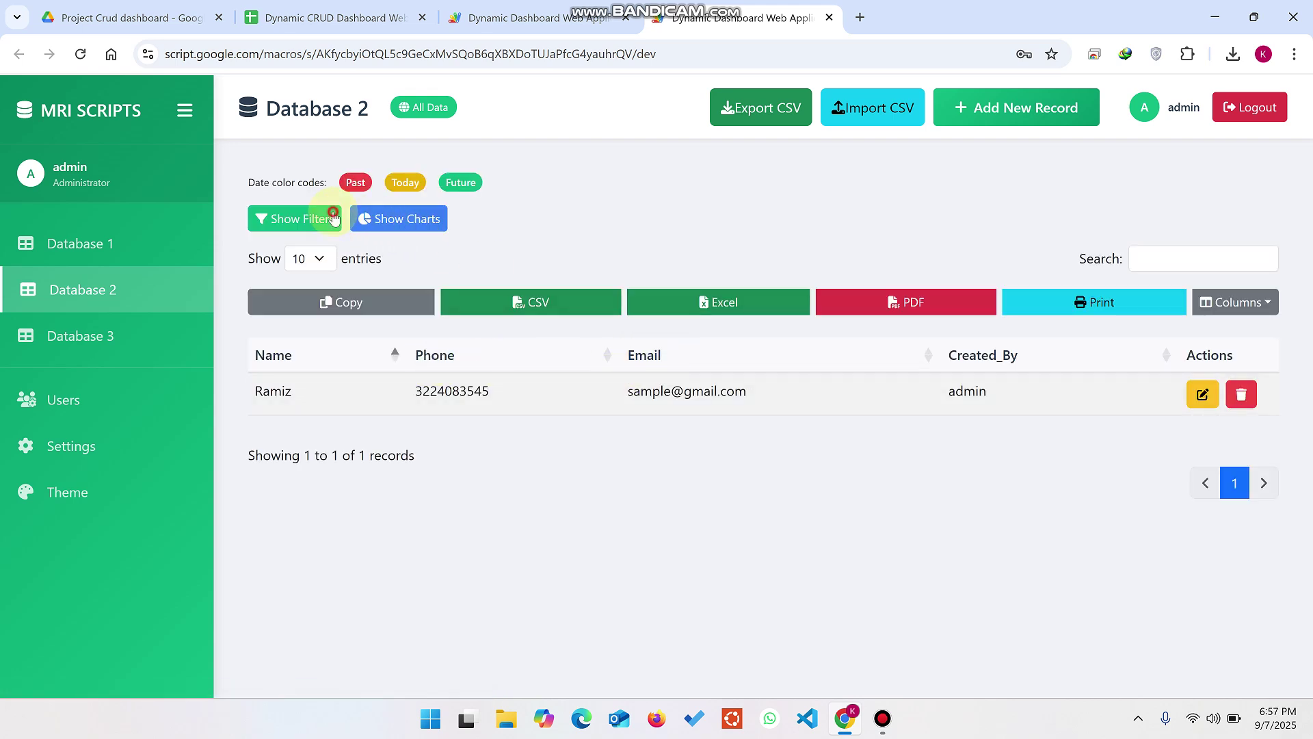
{"action": "left_click", "coordinate": [854, 300]}
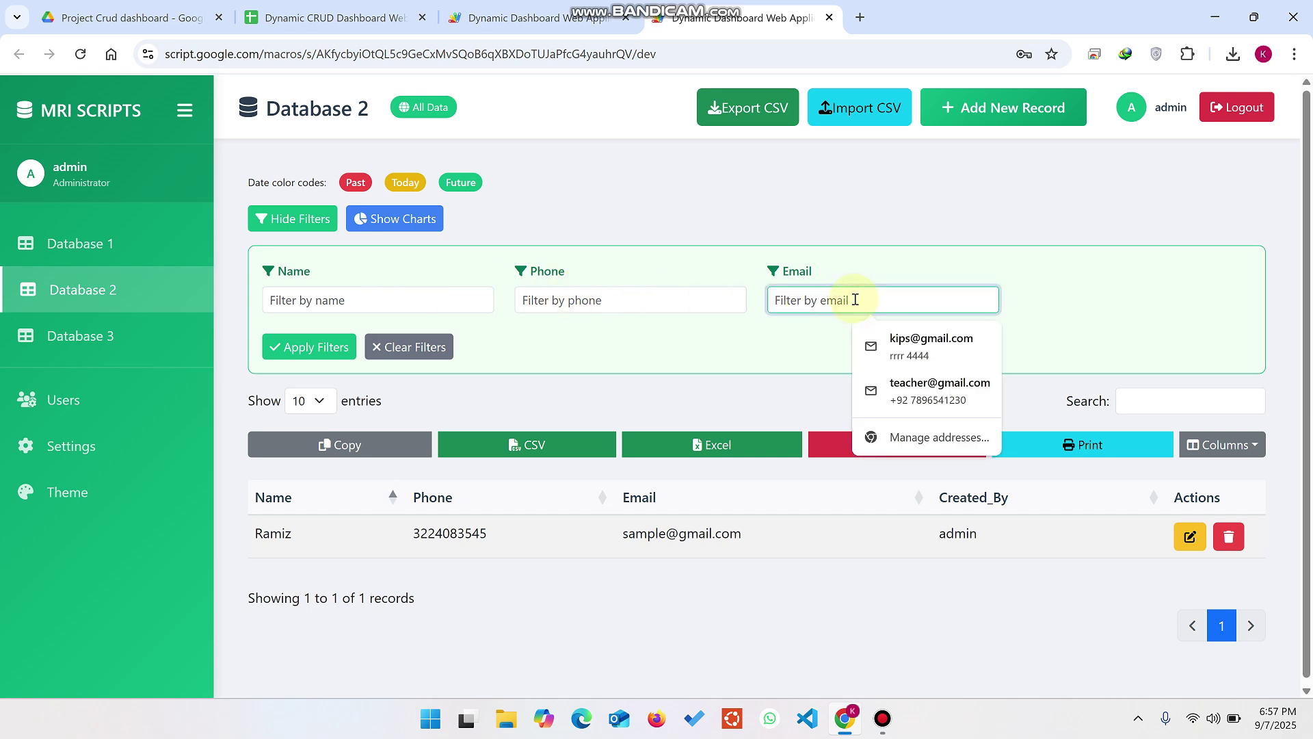
{"action": "left_click", "coordinate": [79, 445]}
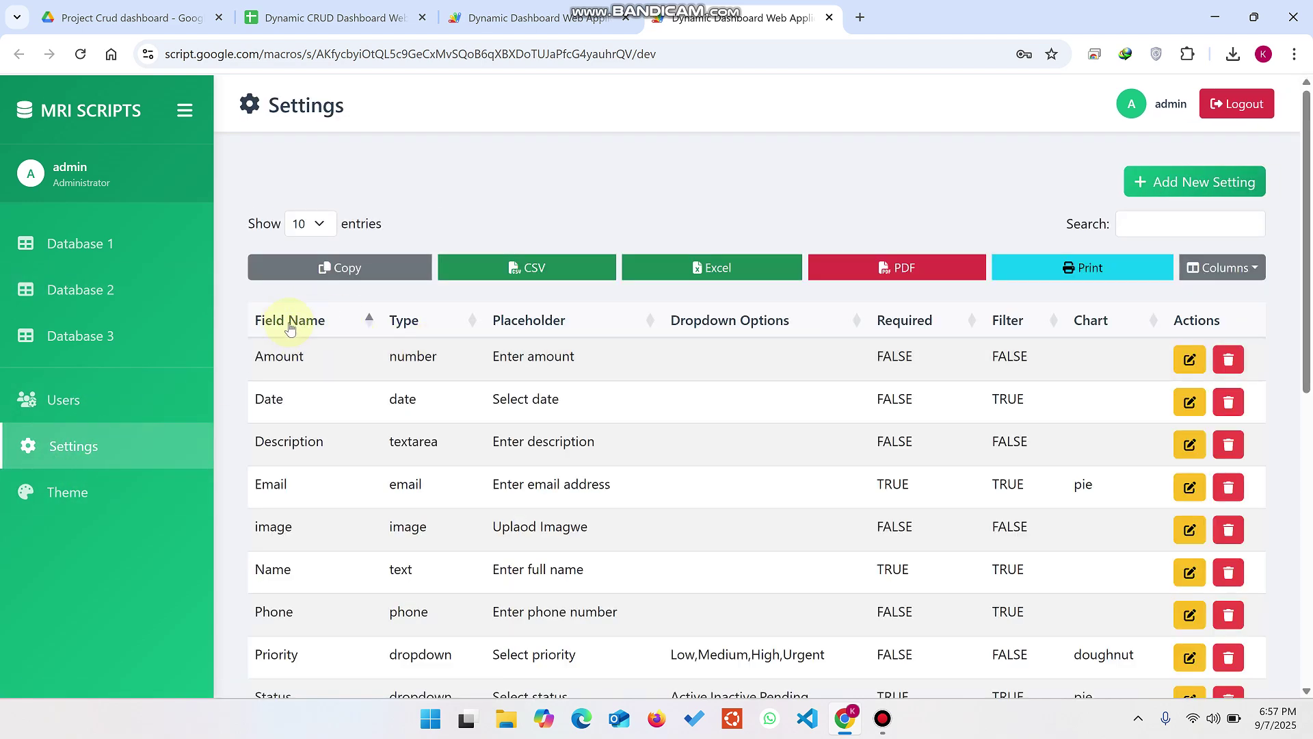
Step: Update the Amount setting with Add Filter, Required Field and Doughnut Chart enabled
{"action": "left_click", "coordinate": [1190, 359]}
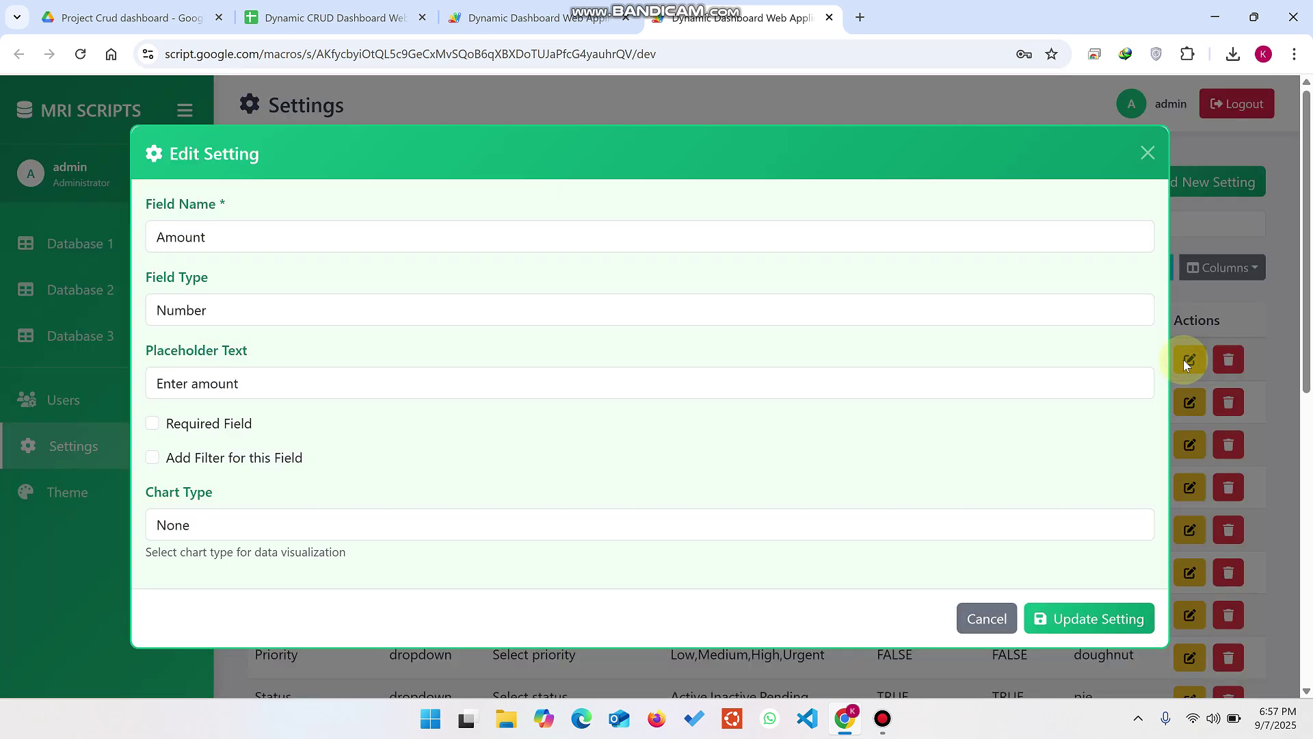
{"action": "scroll", "coordinate": [240, 441], "scroll_direction": "down", "scroll_amount": 1}
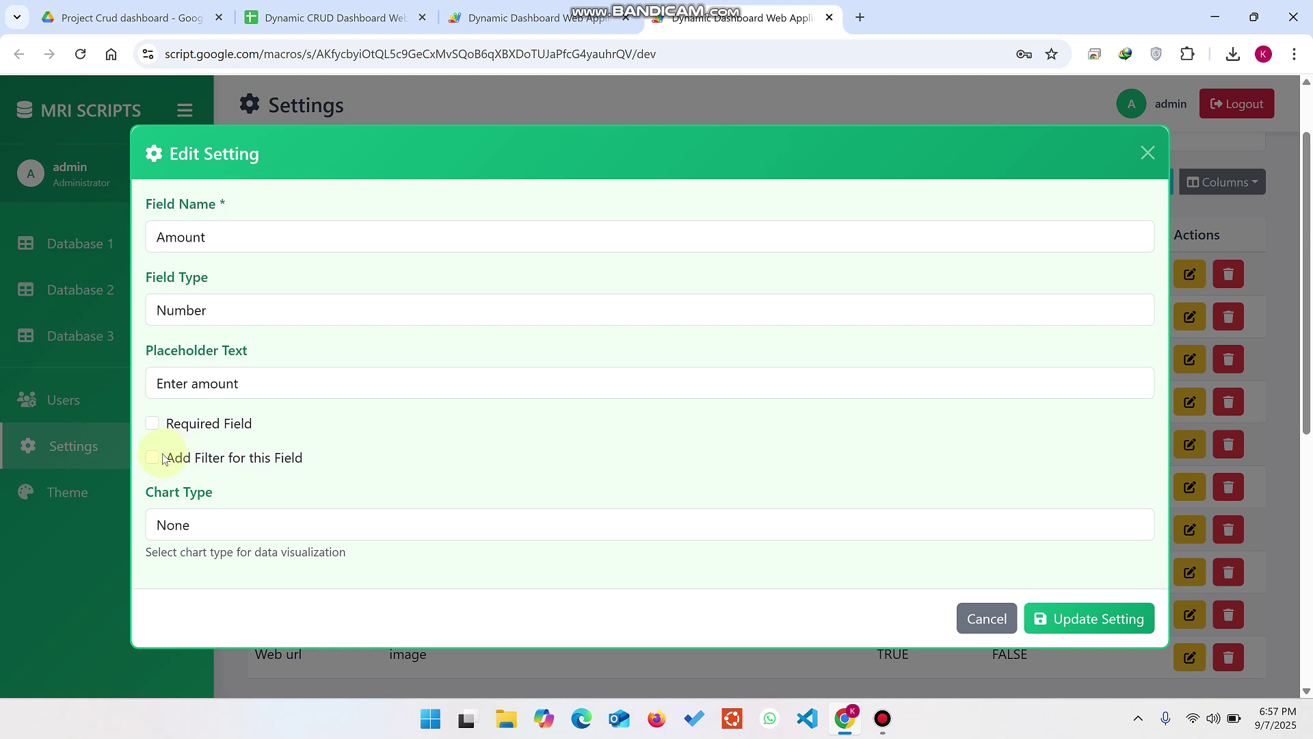
{"action": "left_click", "coordinate": [152, 457]}
{"action": "left_click", "coordinate": [152, 425]}
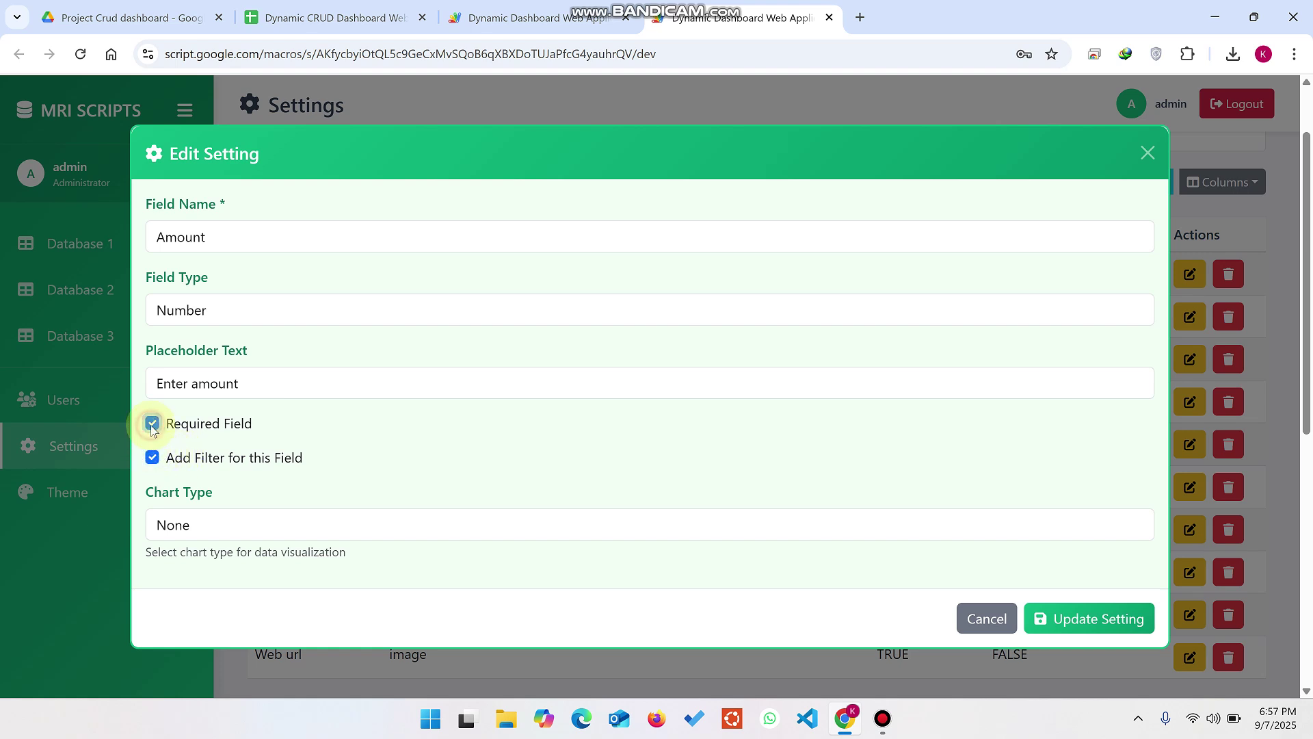
{"action": "left_click", "coordinate": [212, 528]}
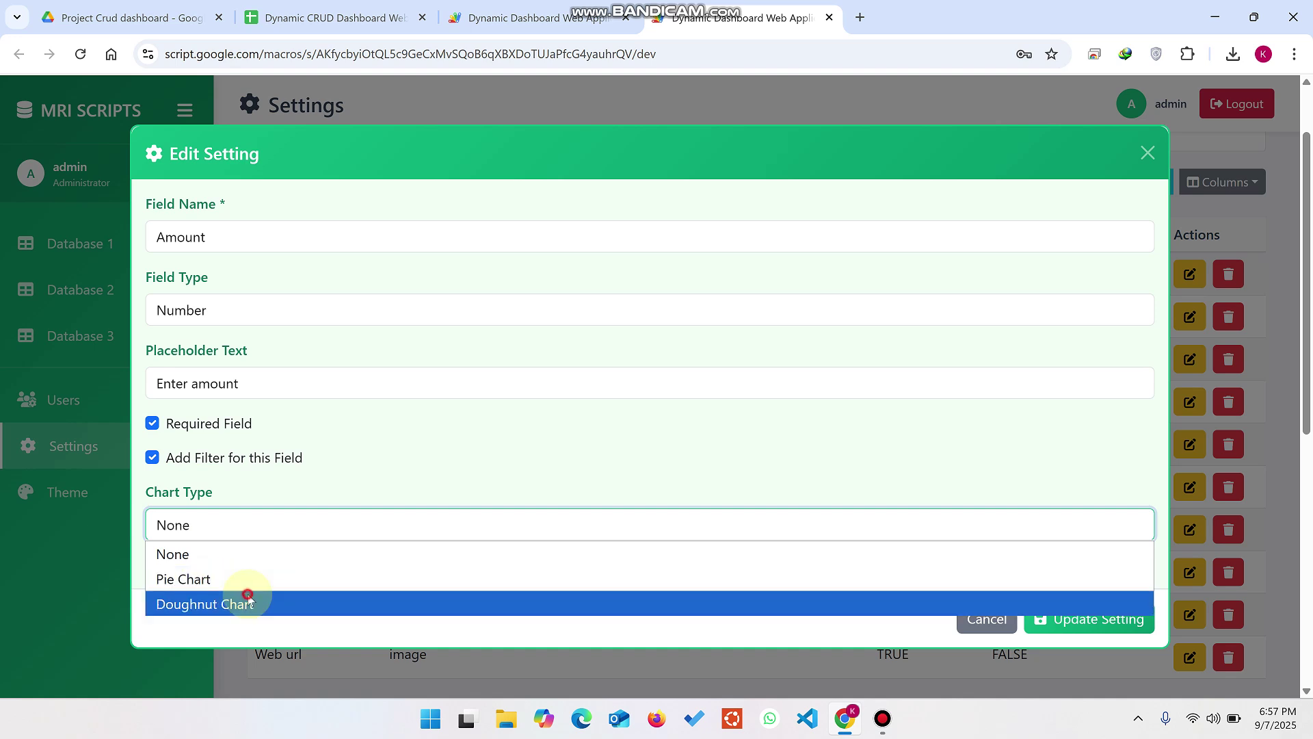
{"action": "left_click", "coordinate": [249, 604]}
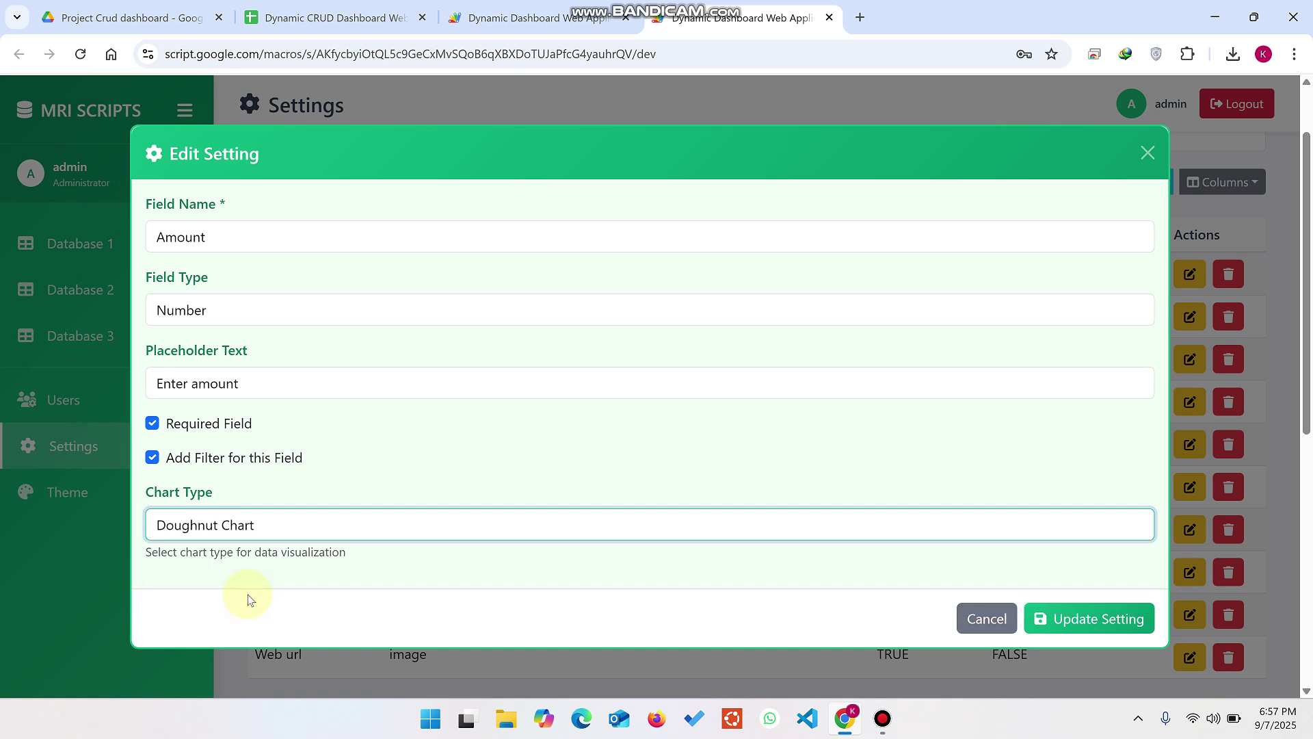
{"action": "left_click", "coordinate": [1072, 628]}
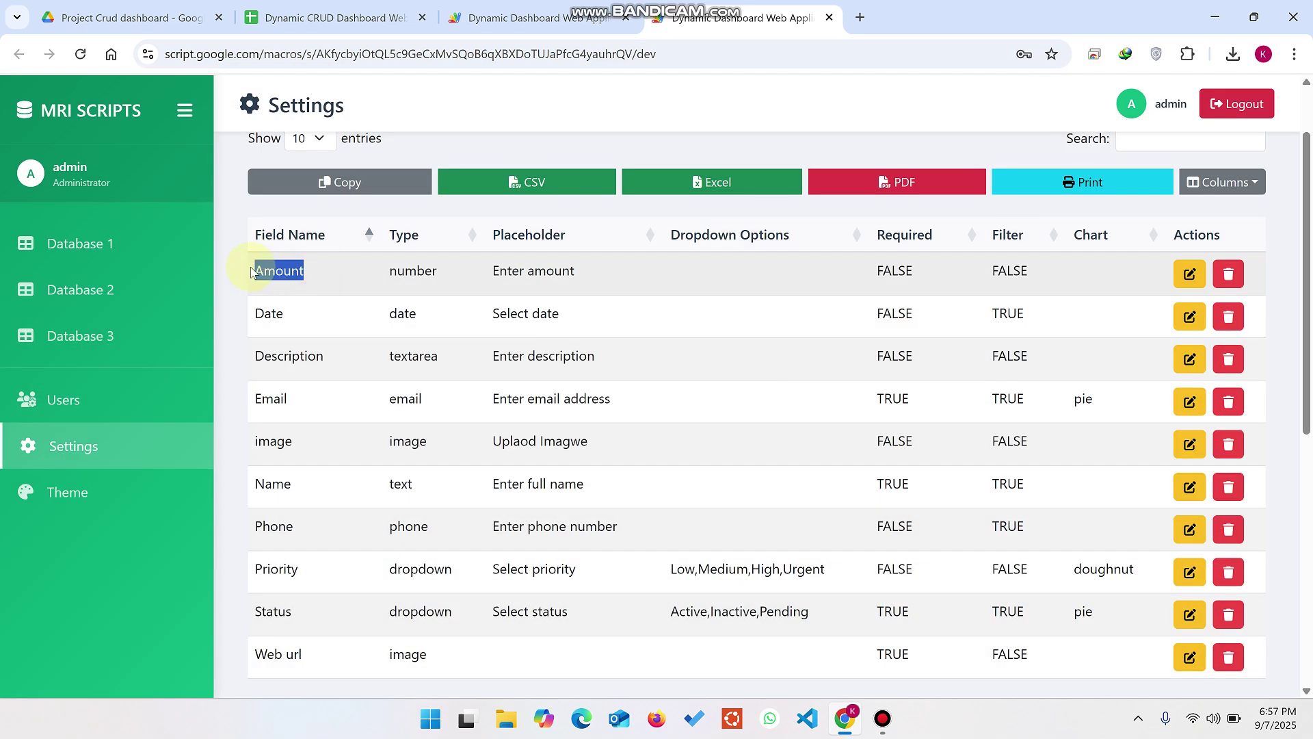
Step: Paste the clipboard text over the fee column header on the Database 1 sheet
{"action": "left_click", "coordinate": [157, 236]}
{"action": "left_click", "coordinate": [336, 17]}
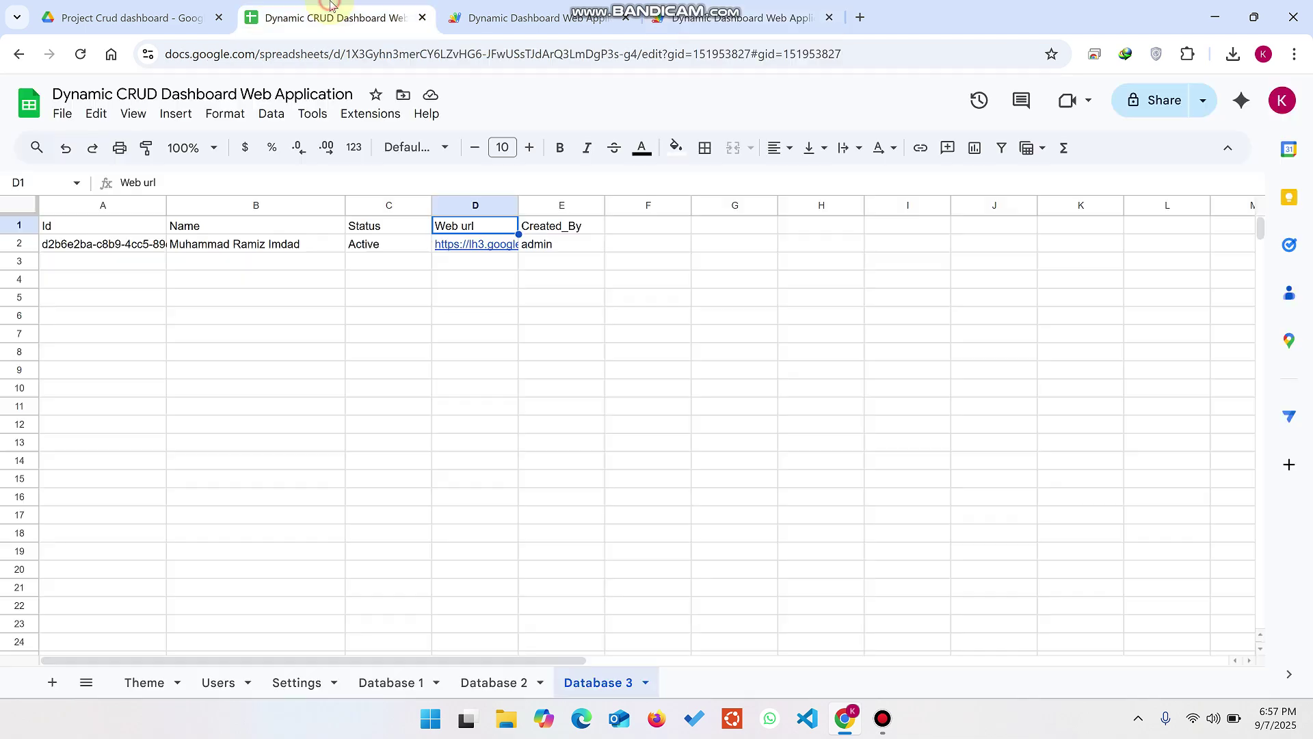
{"action": "left_click", "coordinate": [393, 679]}
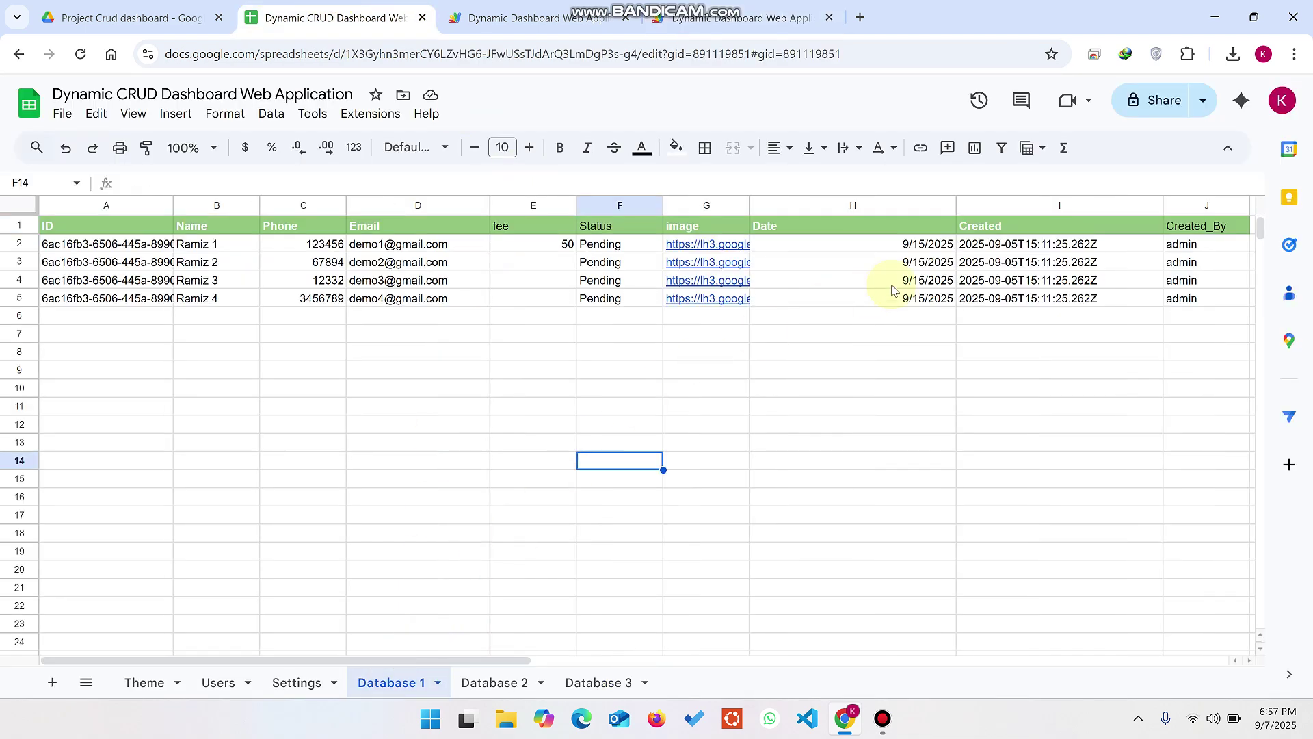
{"action": "left_click", "coordinate": [524, 217]}
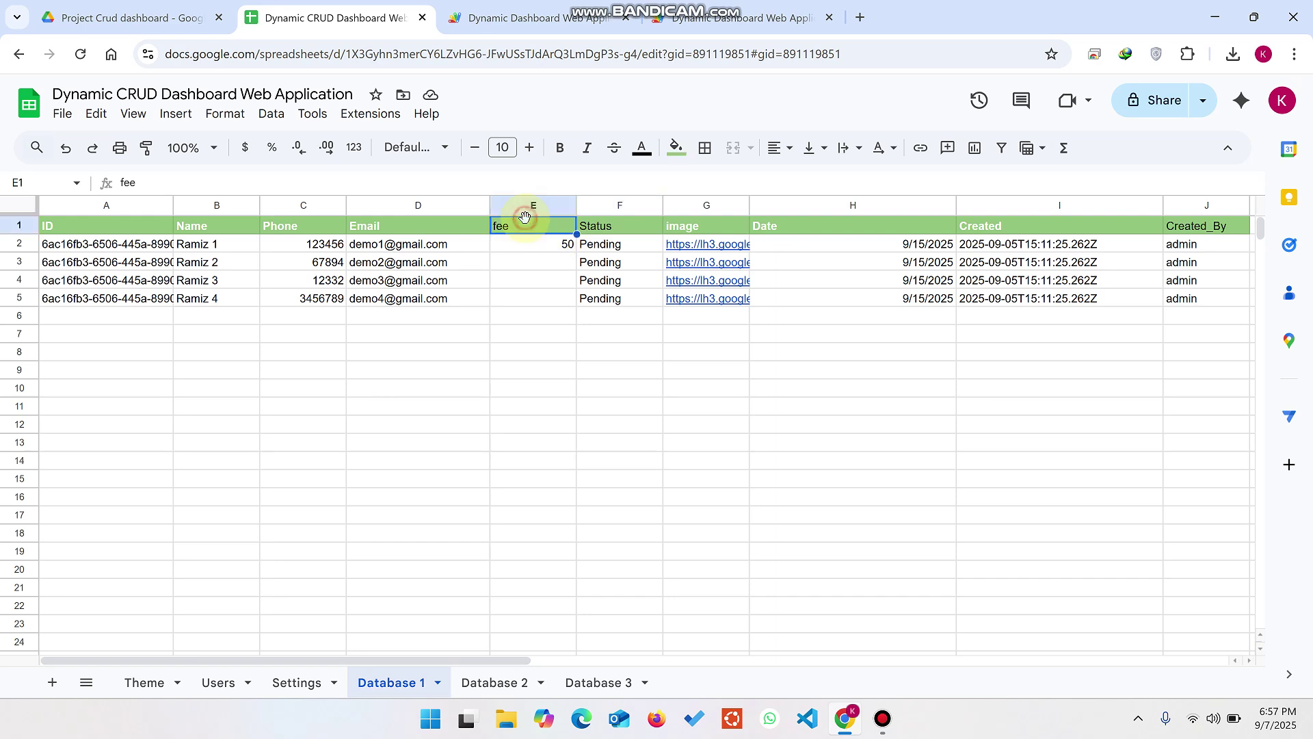
{"action": "type", "text": "Web url"}
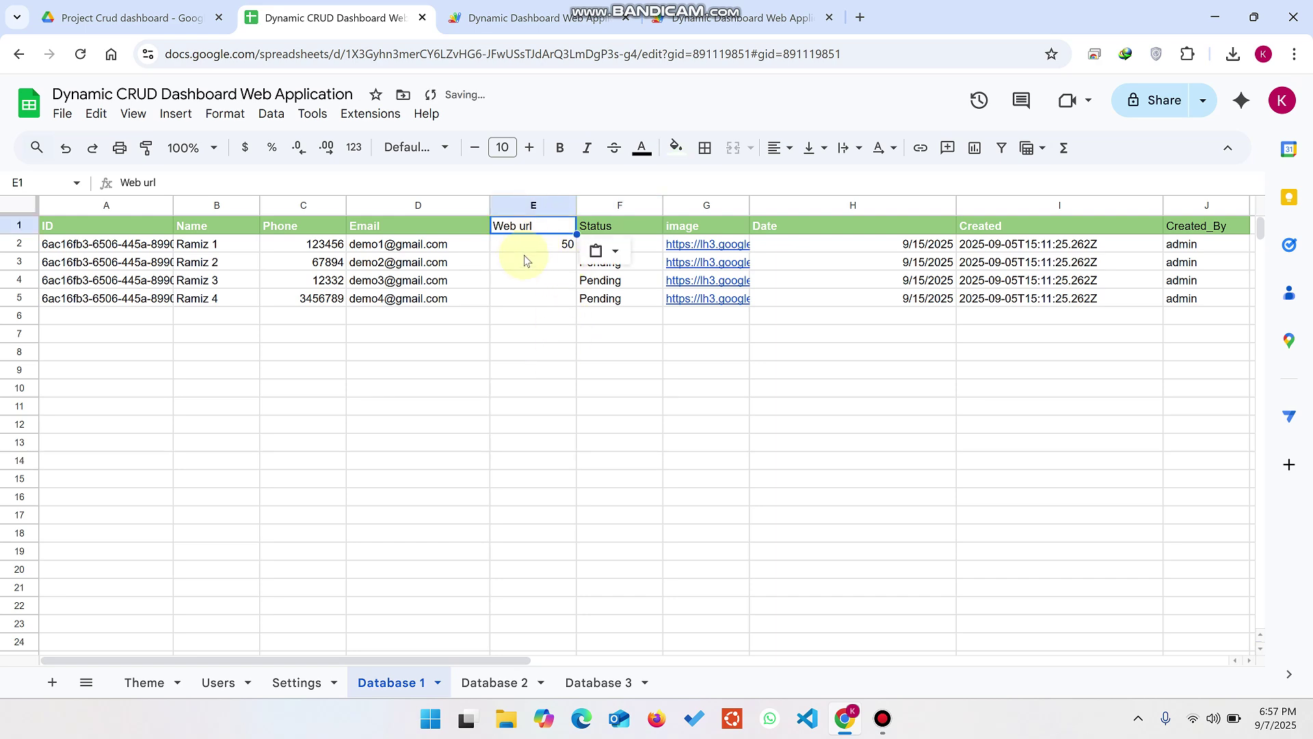
Step: Copy the field name Amount from the dashboard's Settings page and paste it into cell E1
{"action": "left_click", "coordinate": [534, 17]}
{"action": "left_click", "coordinate": [773, 17]}
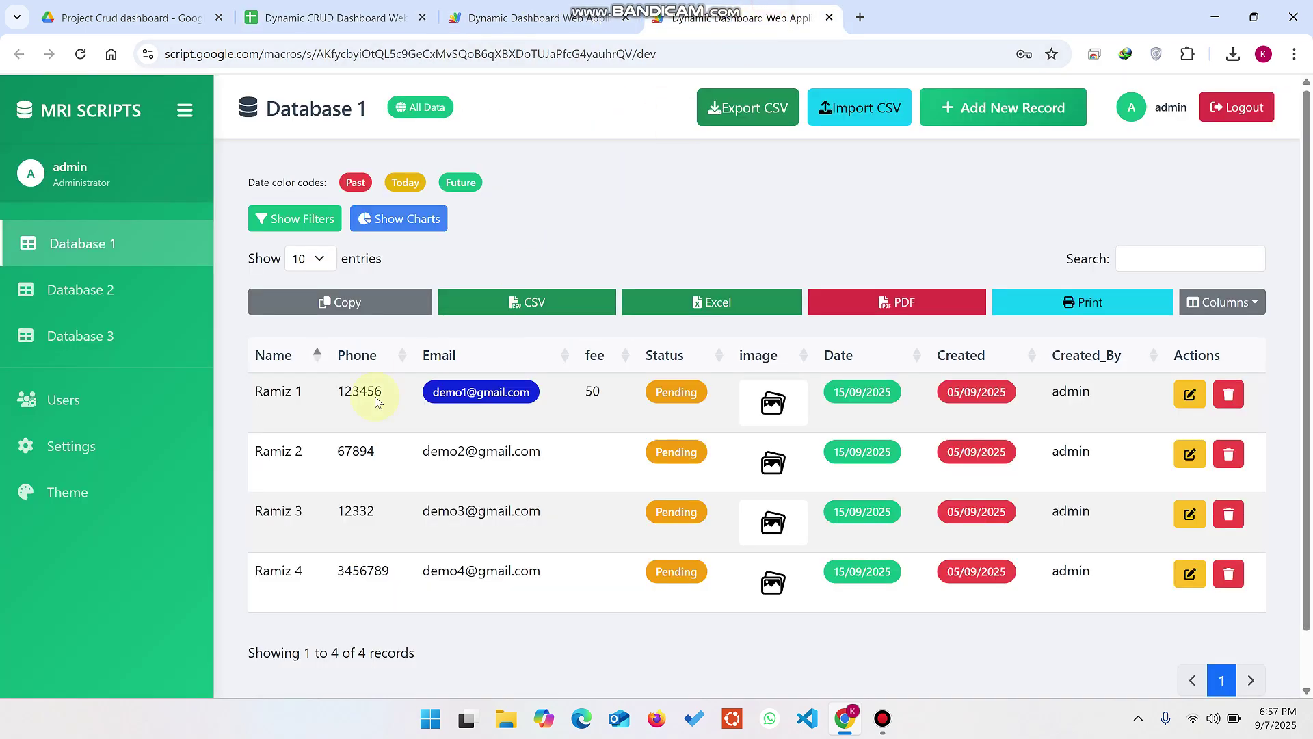
{"action": "left_click", "coordinate": [84, 435]}
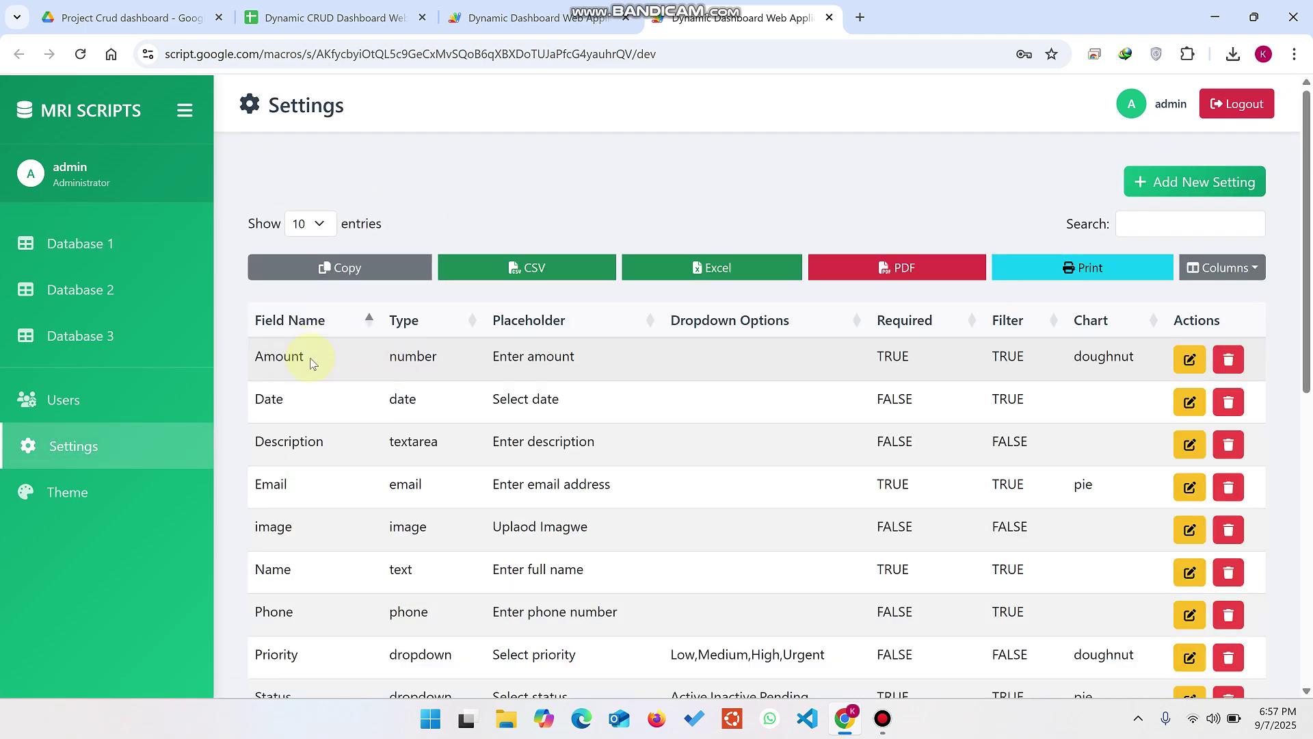
{"action": "left_click_drag", "start_coordinate": [311, 363], "coordinate": [257, 358]}
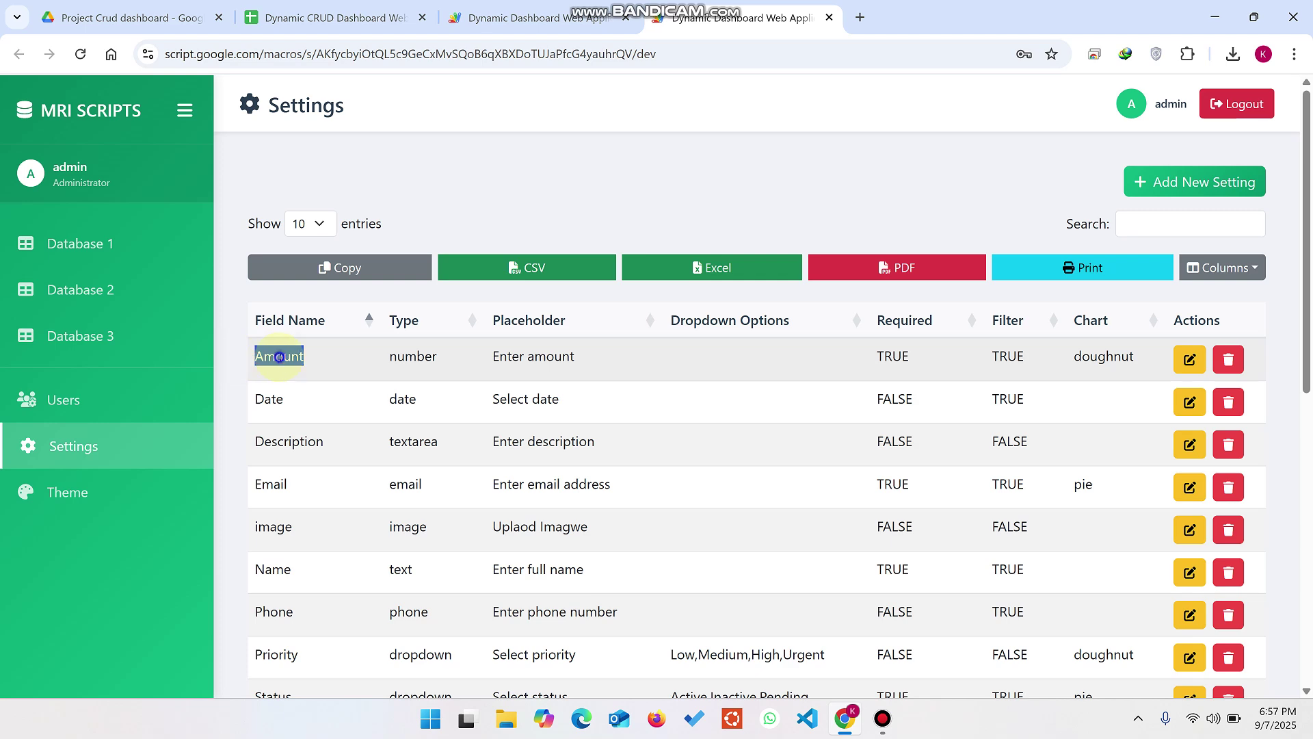
{"action": "right_click", "coordinate": [301, 357]}
{"action": "left_click", "coordinate": [331, 377]}
{"action": "left_click", "coordinate": [328, 17]}
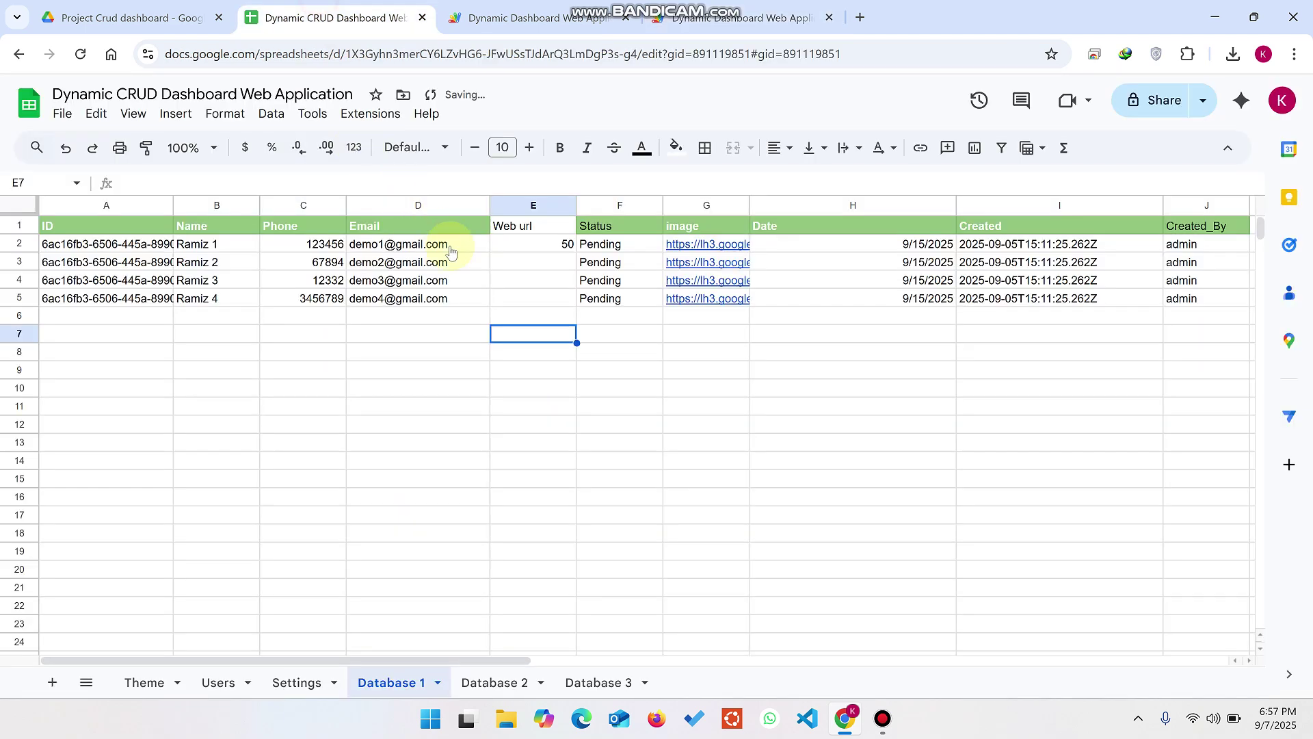
{"action": "left_click", "coordinate": [515, 224]}
{"action": "key", "text": "ctrl+v"}
{"action": "left_click", "coordinate": [536, 352]}
Step: Reload the dashboard's Database 1 table so the Amount column appears, showing 50 for the first record
{"action": "left_click", "coordinate": [533, 17]}
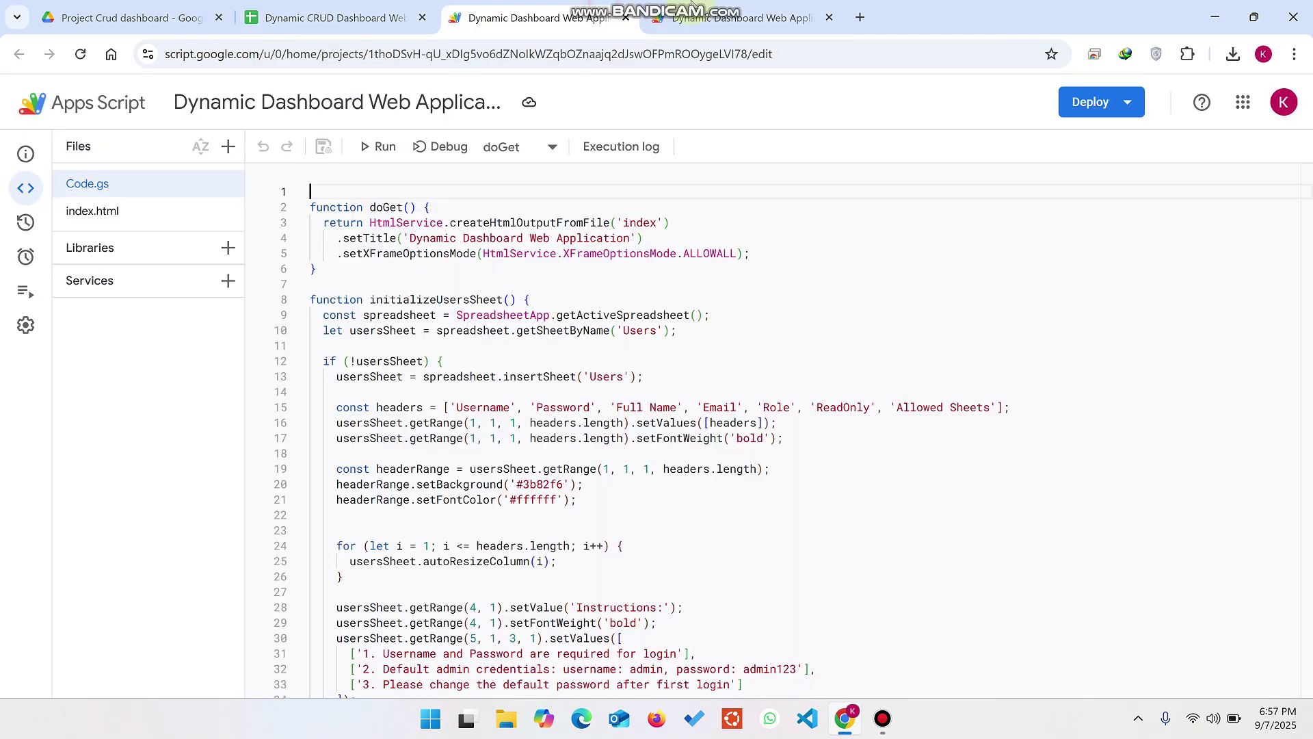
{"action": "left_click", "coordinate": [742, 18]}
{"action": "left_click", "coordinate": [123, 243]}
{"action": "left_click", "coordinate": [81, 55]}
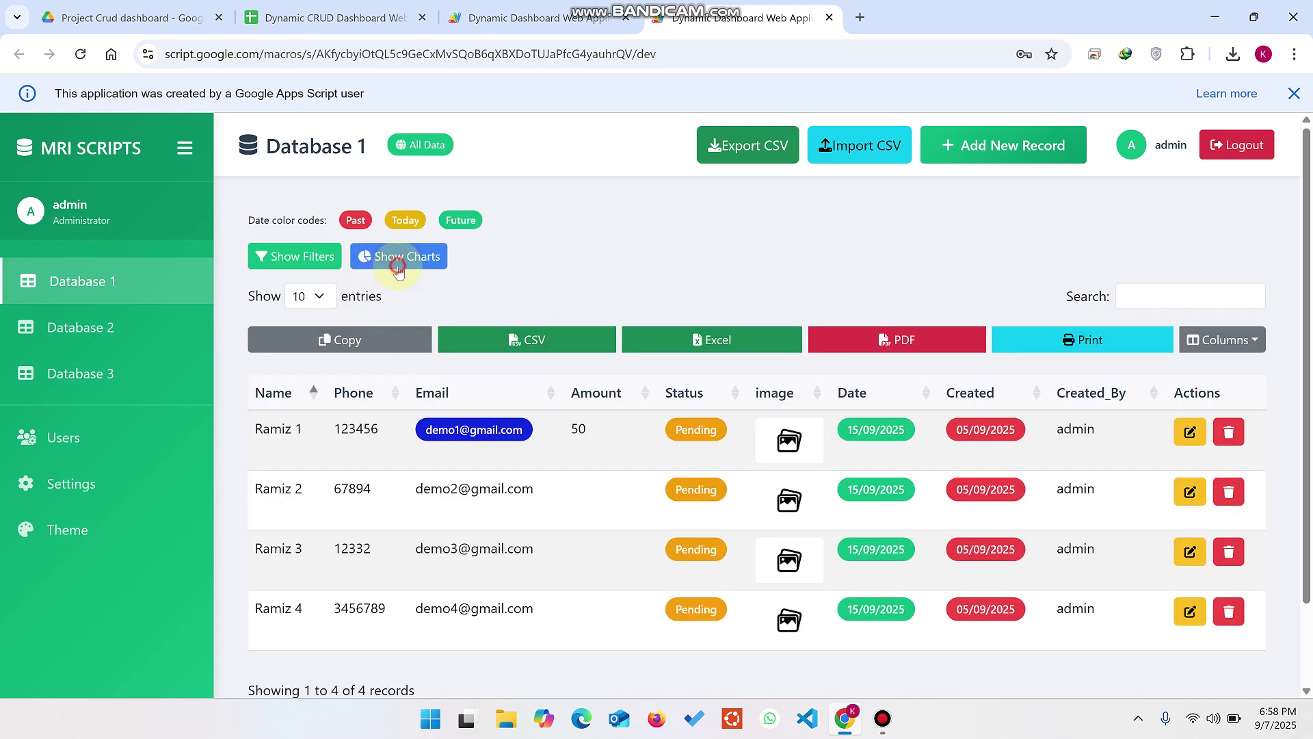
Step: Show the Database 1 charts and filters to check the new Amount doughnut chart and filter
{"action": "left_click", "coordinate": [396, 257]}
{"action": "left_click_drag", "start_coordinate": [668, 340], "coordinate": [608, 344]}
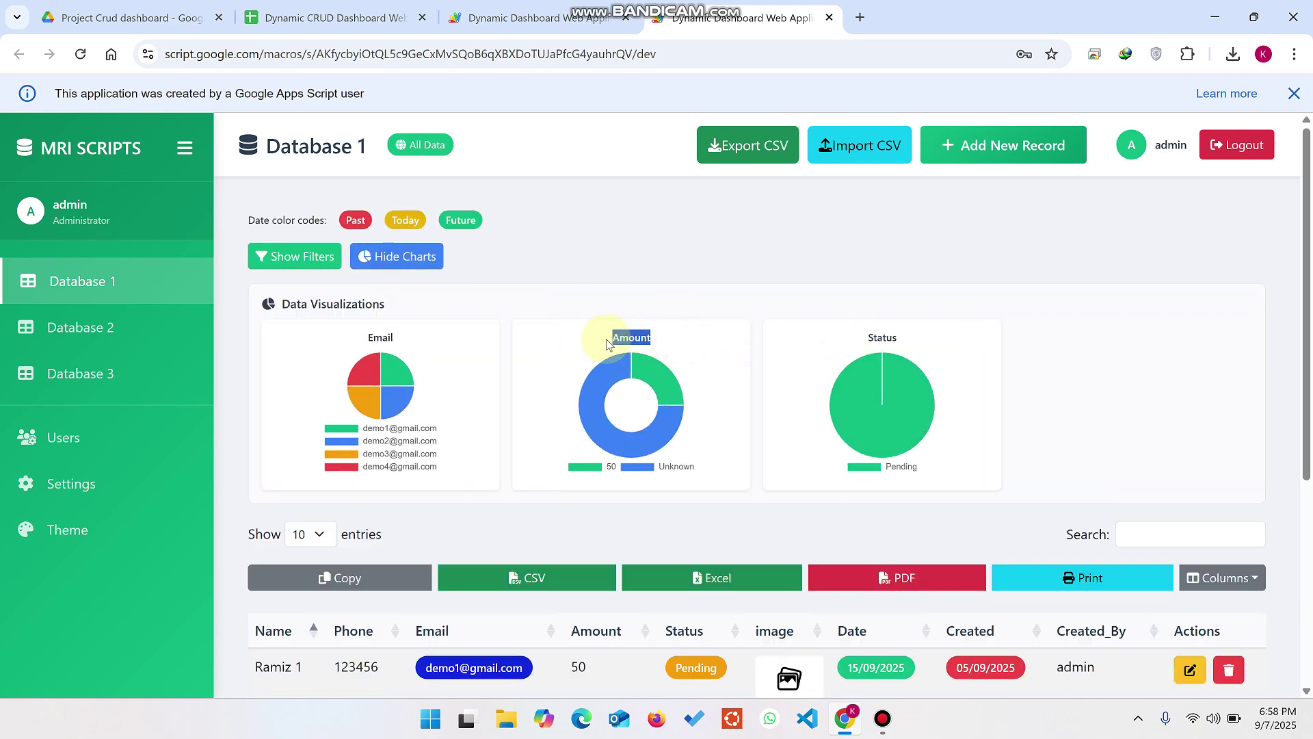
{"action": "left_click", "coordinate": [304, 259]}
{"action": "left_click", "coordinate": [1059, 342]}
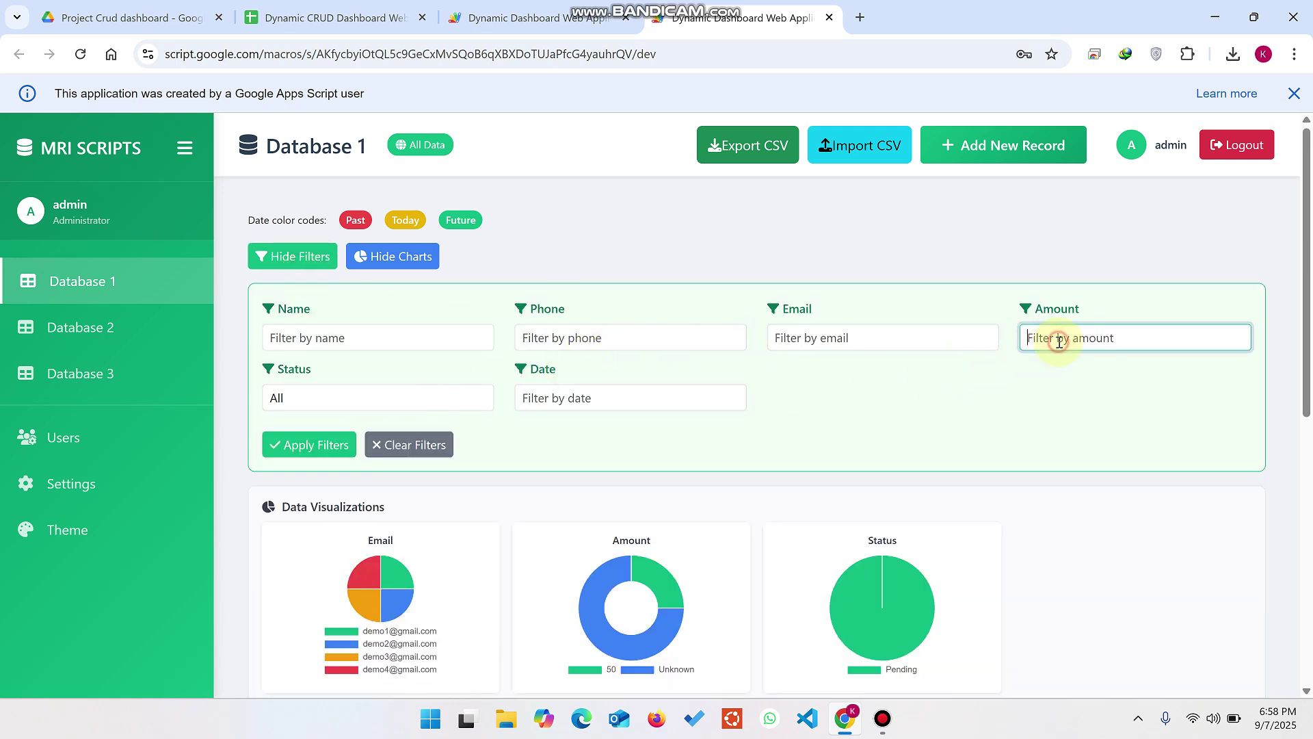
{"action": "scroll", "coordinate": [1059, 342], "scroll_direction": "down", "scroll_amount": 1}
{"action": "scroll", "coordinate": [1059, 341], "scroll_direction": "up", "scroll_amount": 1}
Step: Hide the filters and charts again and go to the Users page
{"action": "left_click", "coordinate": [296, 265]}
{"action": "left_click", "coordinate": [391, 256]}
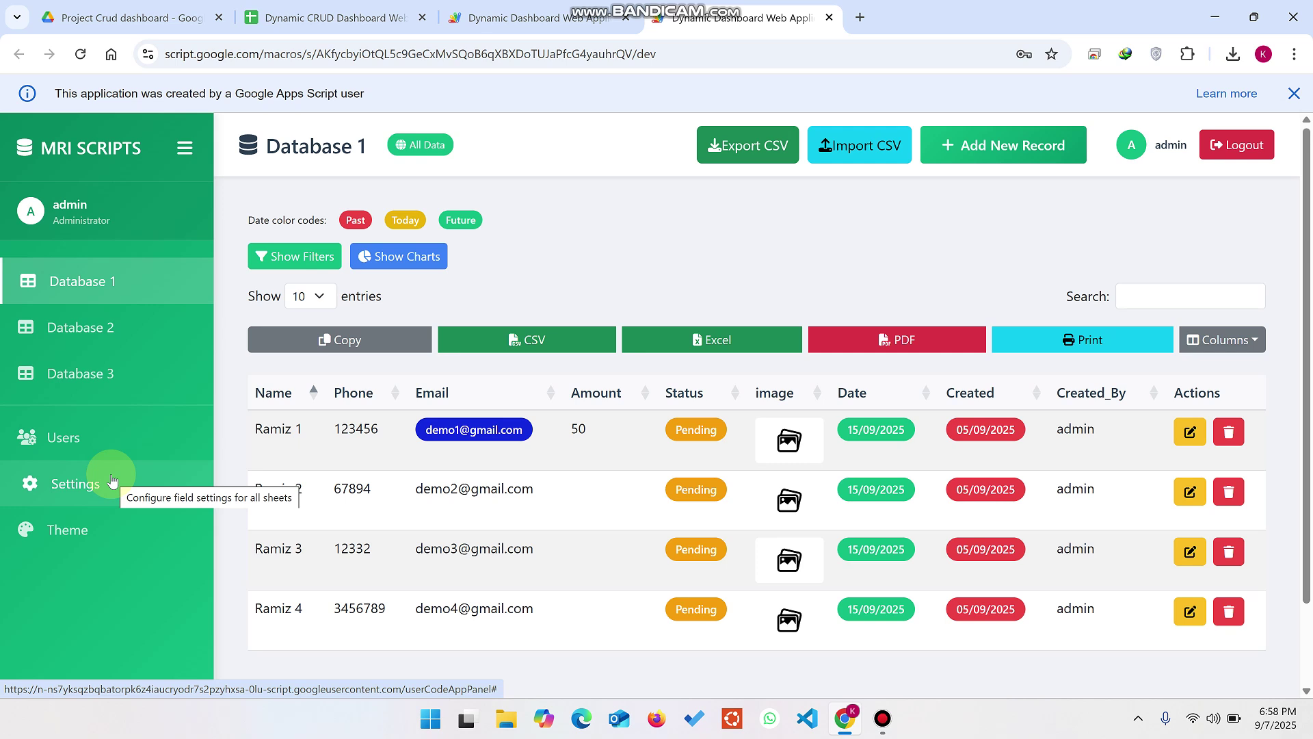
{"action": "left_click", "coordinate": [96, 440]}
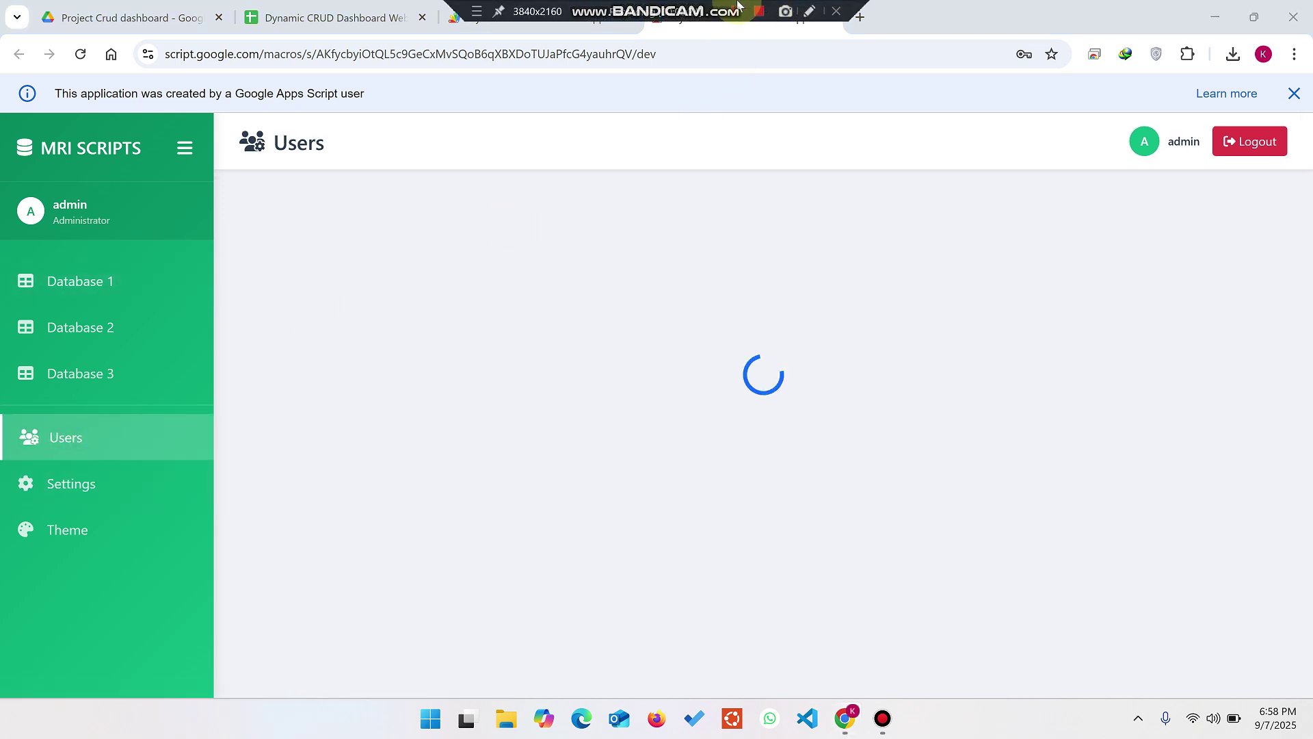
Step: Start a new user and enter the username, password, full name and e-mail address
{"action": "left_click", "coordinate": [1182, 218]}
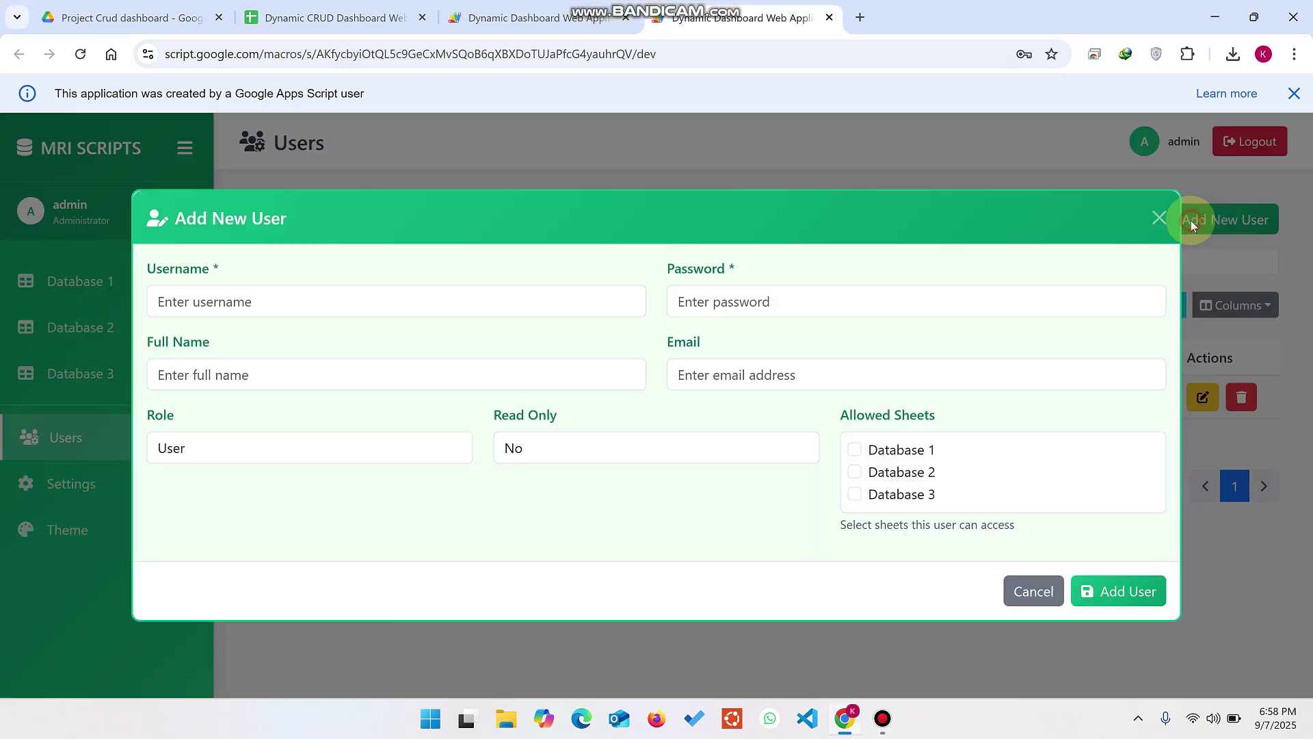
{"action": "left_click", "coordinate": [281, 313]}
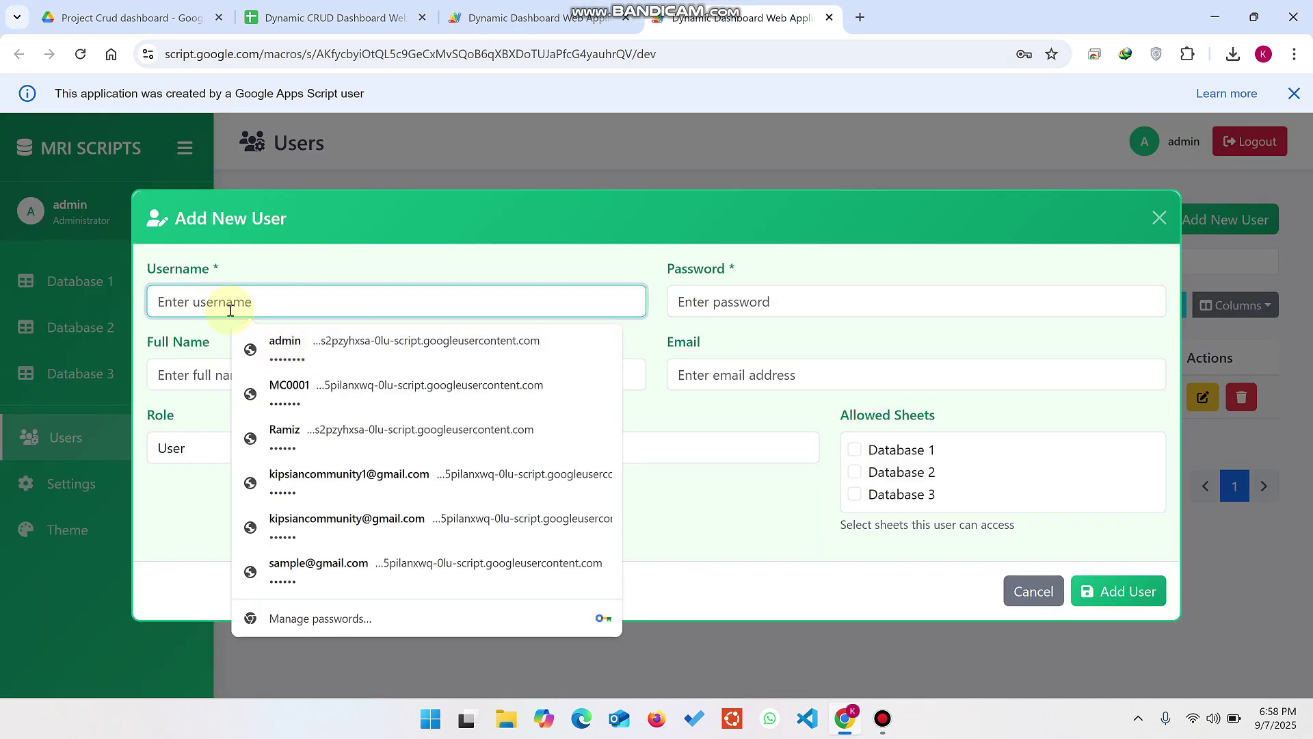
{"action": "type", "text": "demo"}
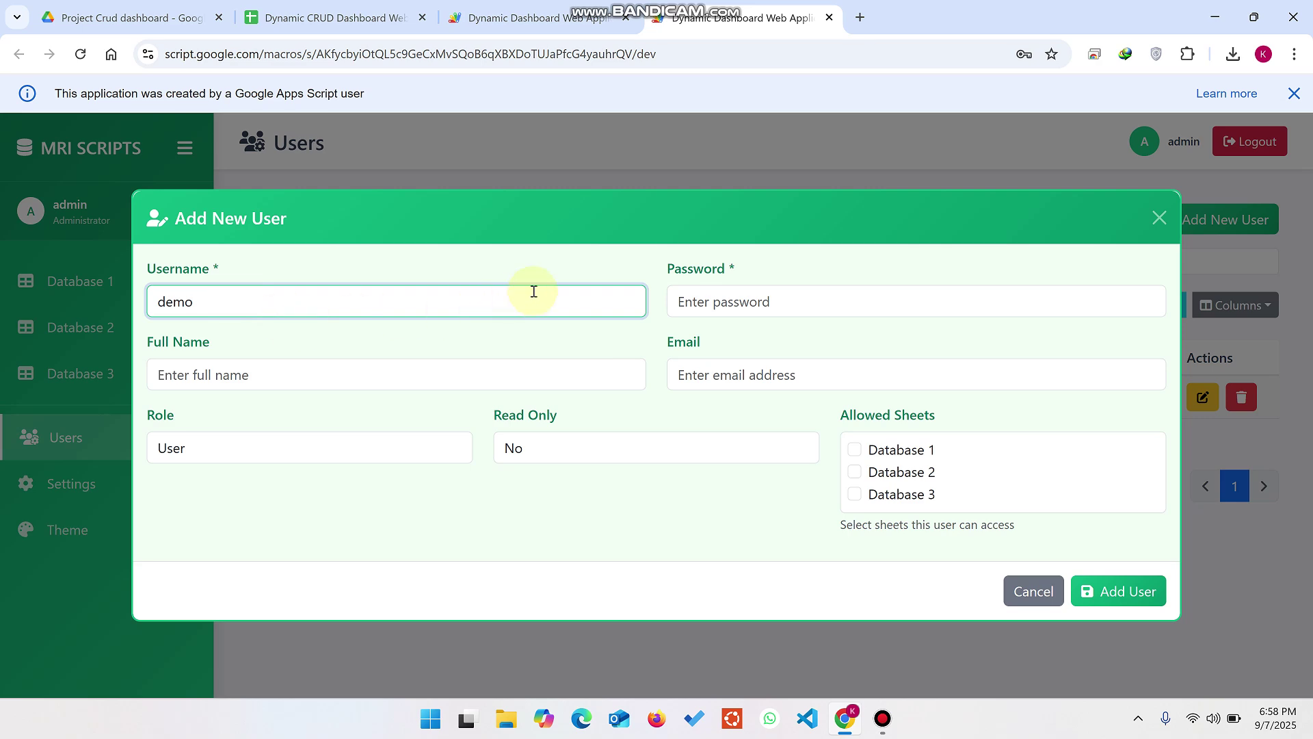
{"action": "left_click", "coordinate": [684, 303]}
{"action": "type", "text": "123"}
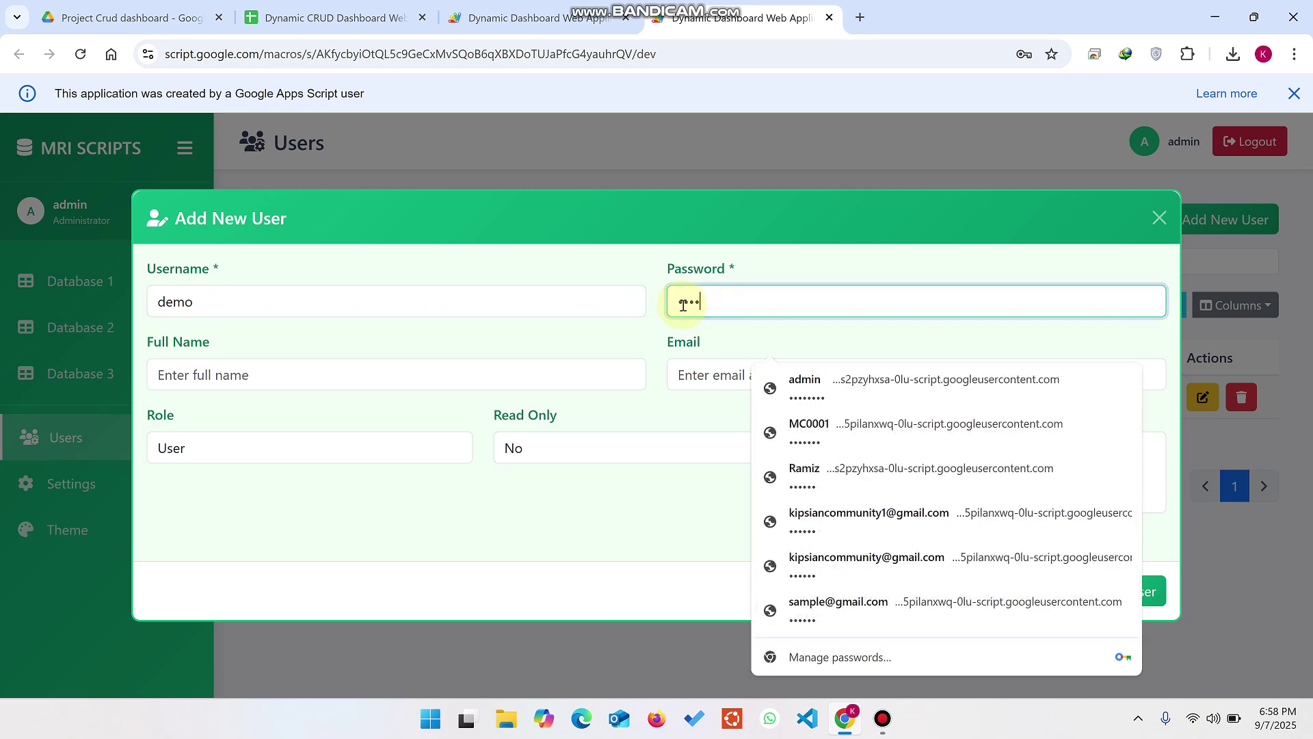
{"action": "left_click", "coordinate": [268, 375]}
{"action": "type", "text": "Ramiz"}
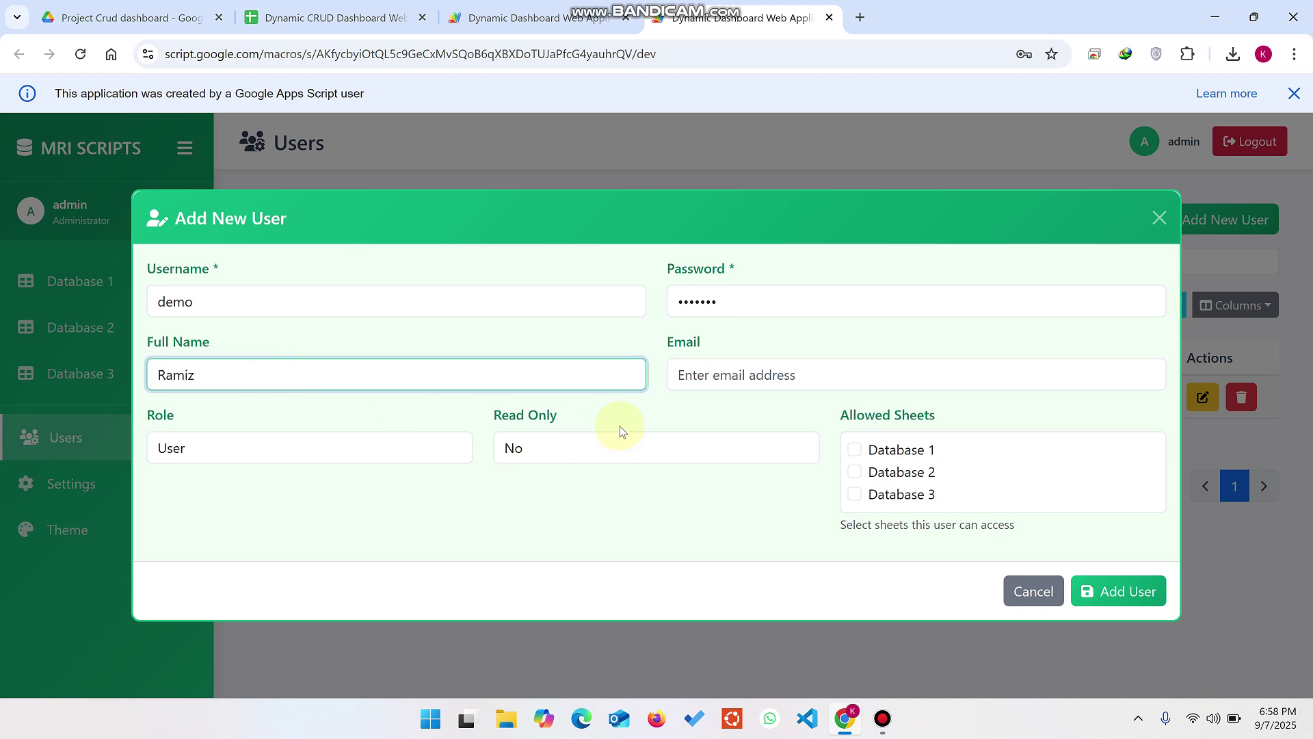
{"action": "left_click", "coordinate": [727, 371]}
{"action": "left_click", "coordinate": [814, 414]}
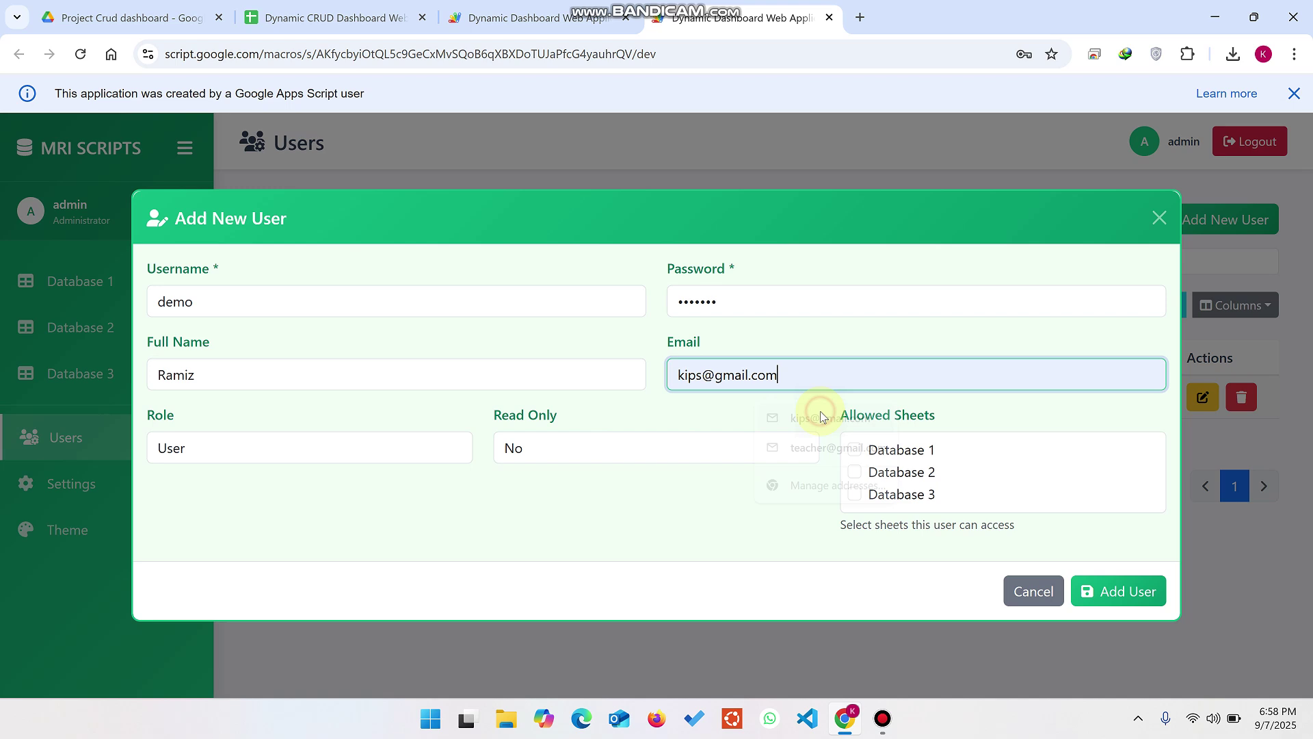
Step: Keep the role as User, set Read Only to Yes, and grant access to Database 1 only
{"action": "left_click", "coordinate": [366, 455]}
{"action": "left_click", "coordinate": [366, 454]}
{"action": "left_click", "coordinate": [600, 457]}
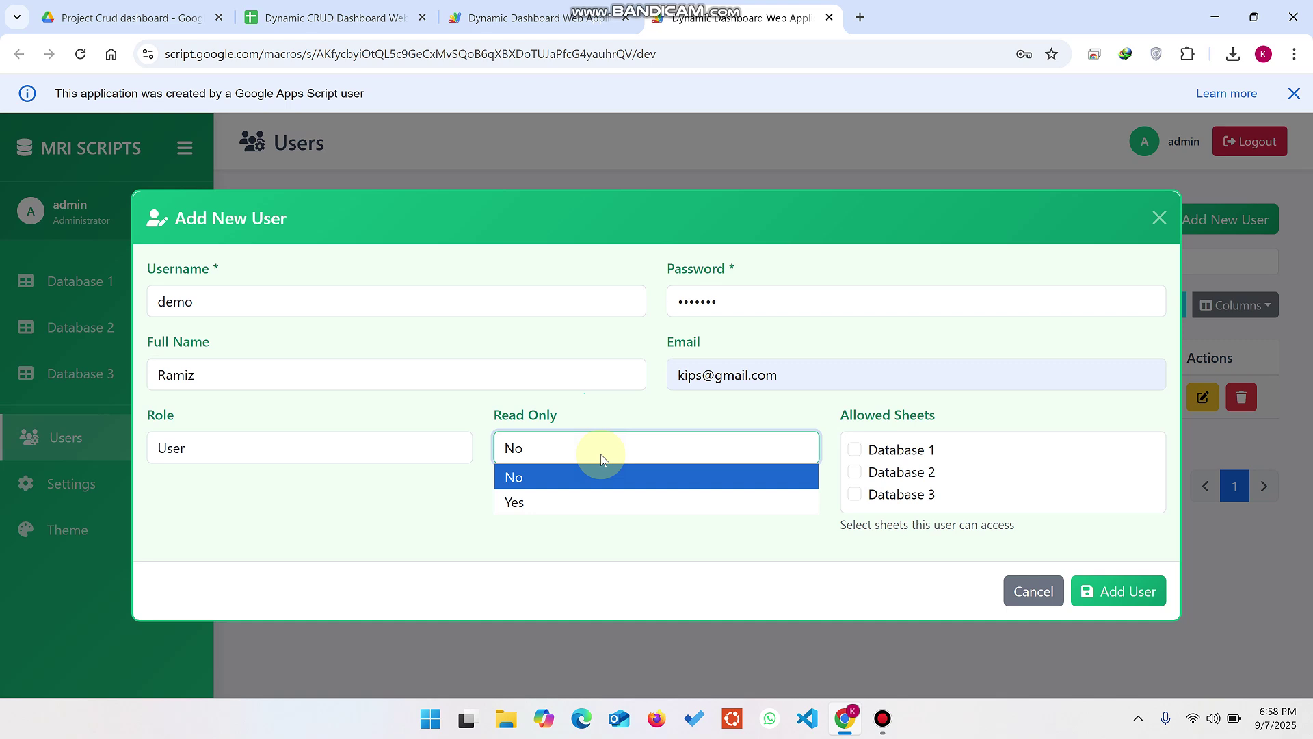
{"action": "left_click", "coordinate": [533, 504]}
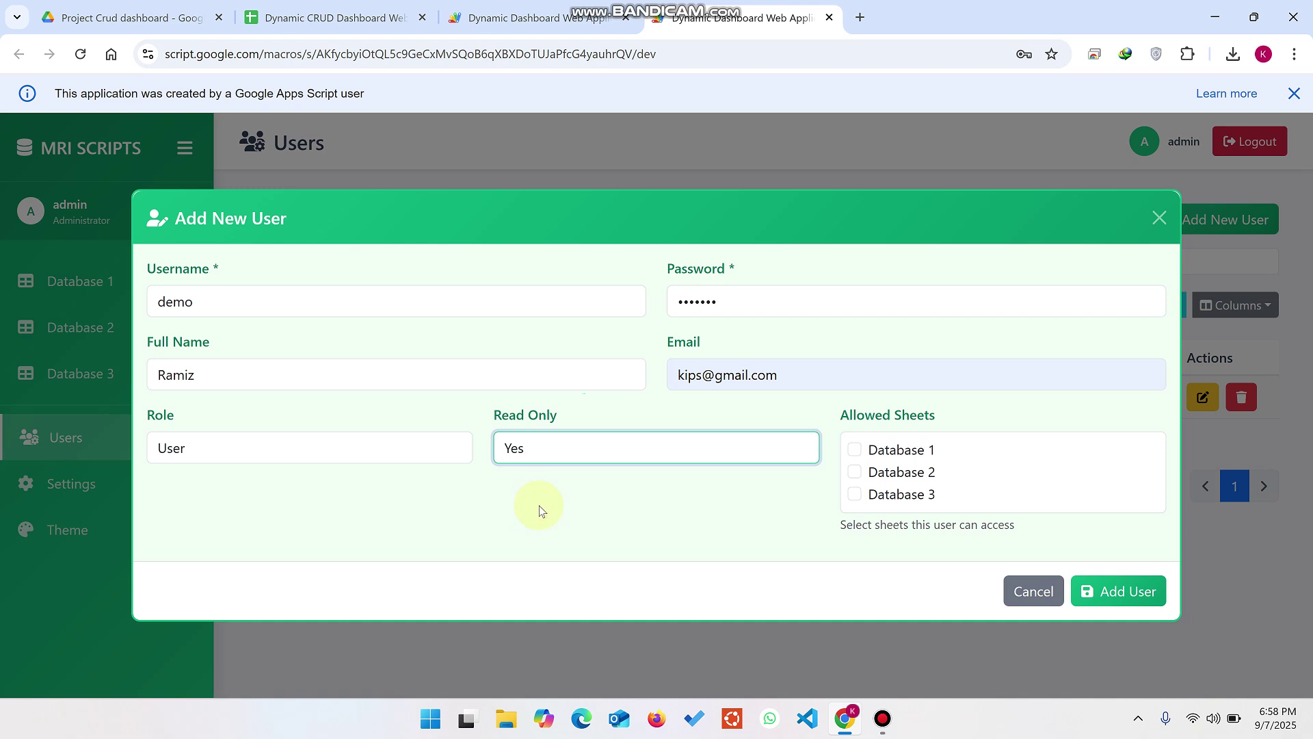
{"action": "left_click", "coordinate": [854, 451]}
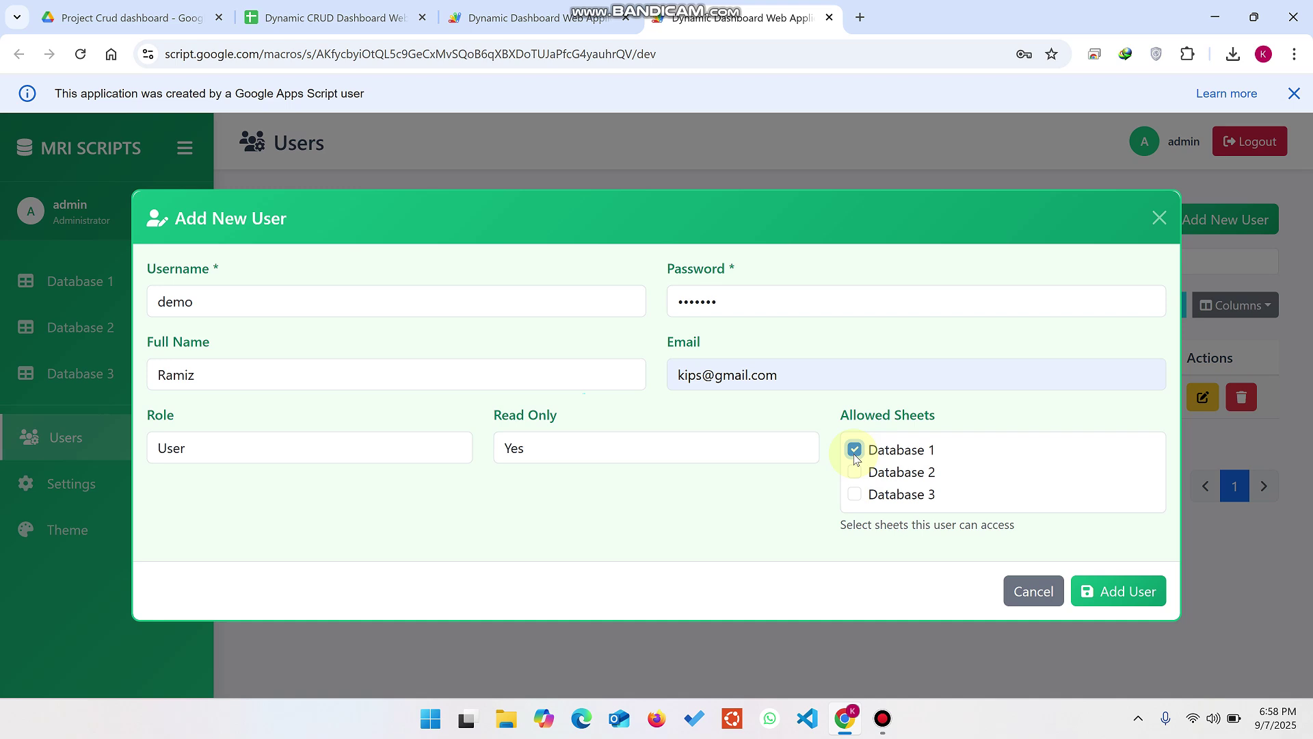
{"action": "left_click", "coordinate": [855, 472]}
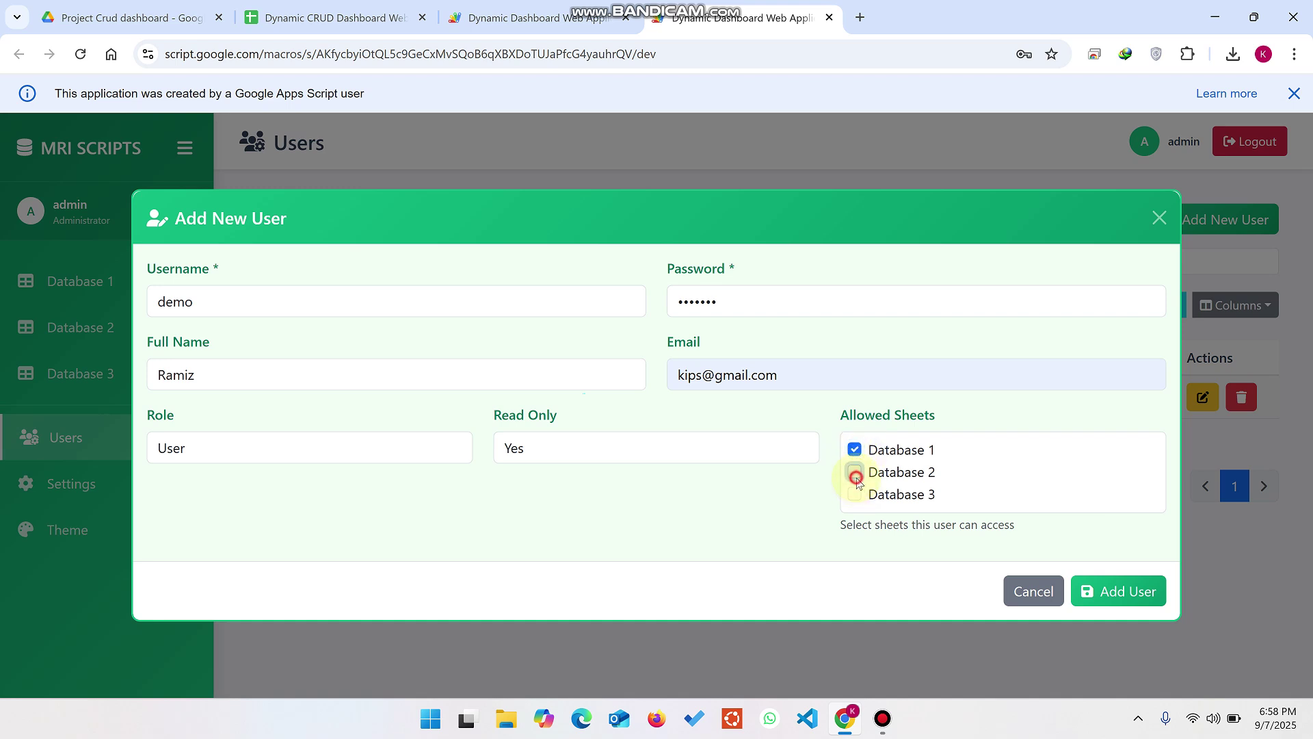
{"action": "left_click", "coordinate": [855, 495]}
{"action": "left_click", "coordinate": [854, 450]}
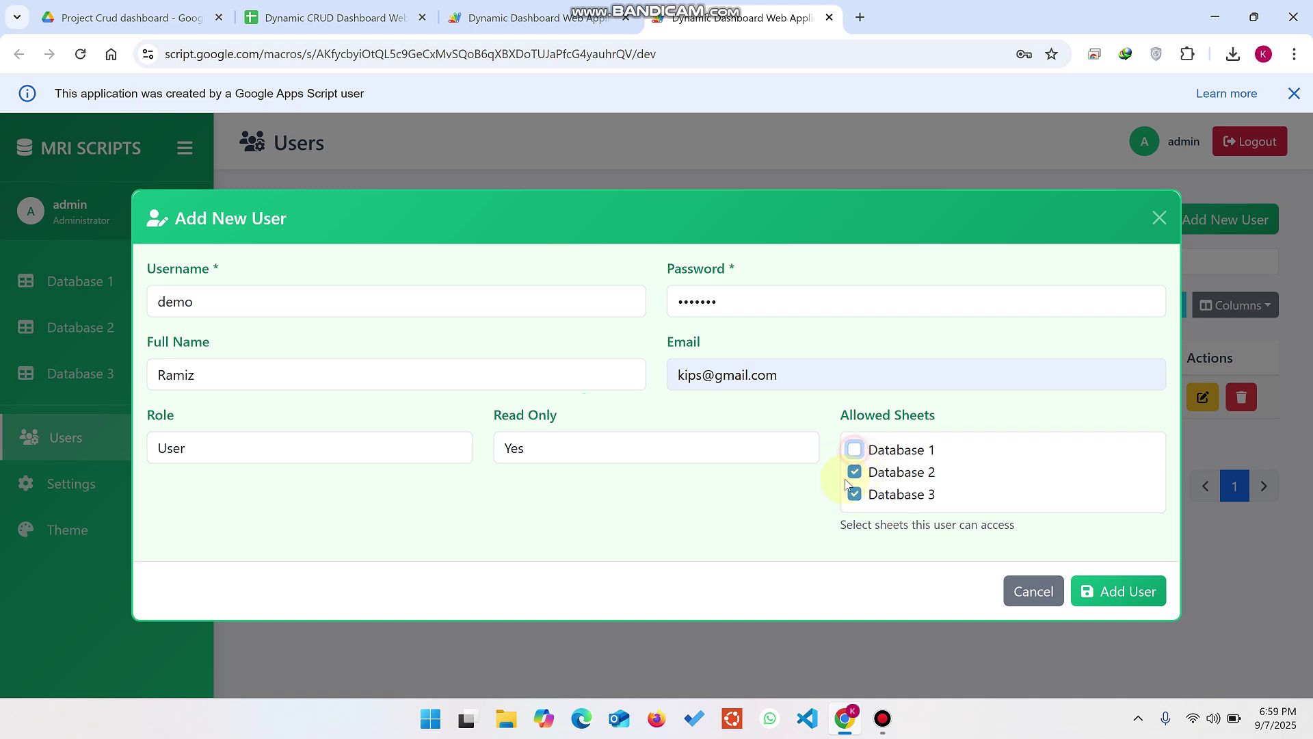
{"action": "left_click", "coordinate": [854, 450]}
{"action": "left_click", "coordinate": [857, 472]}
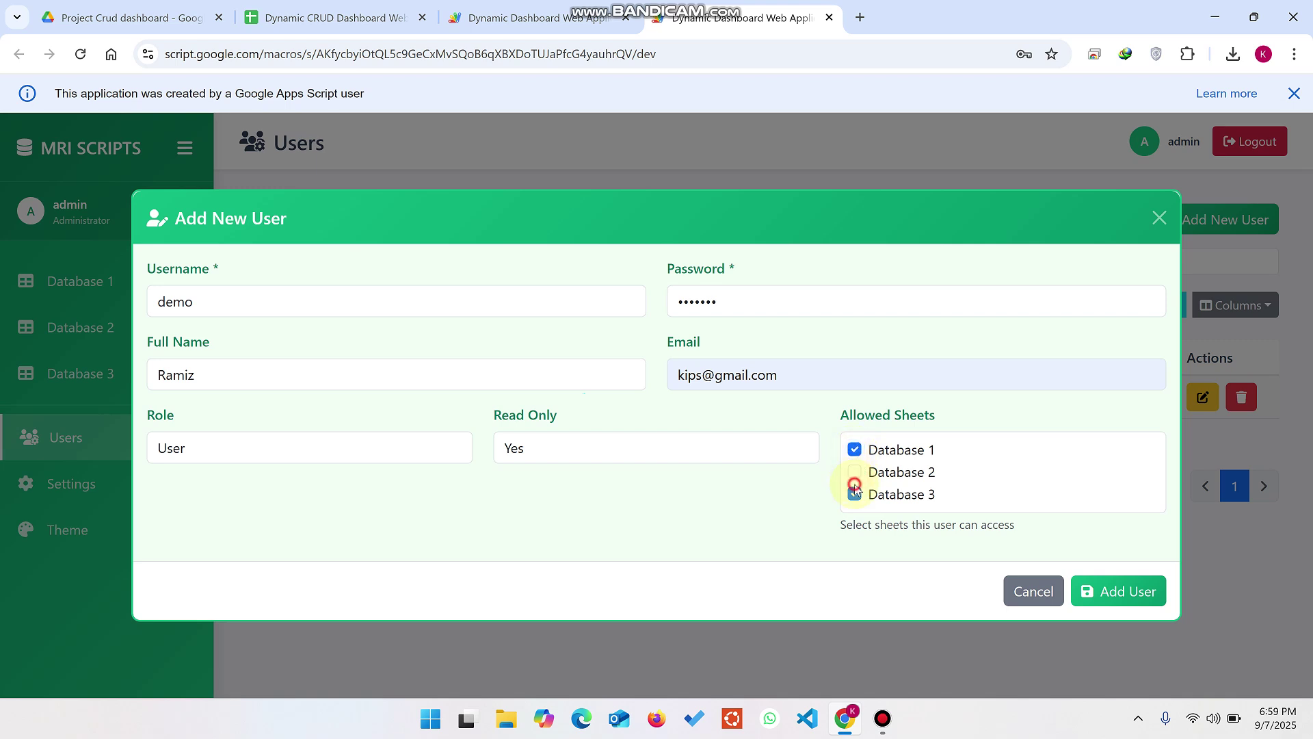
{"action": "left_click", "coordinate": [855, 494]}
Step: Save the new user account and move to the Theme page
{"action": "left_click", "coordinate": [1122, 595]}
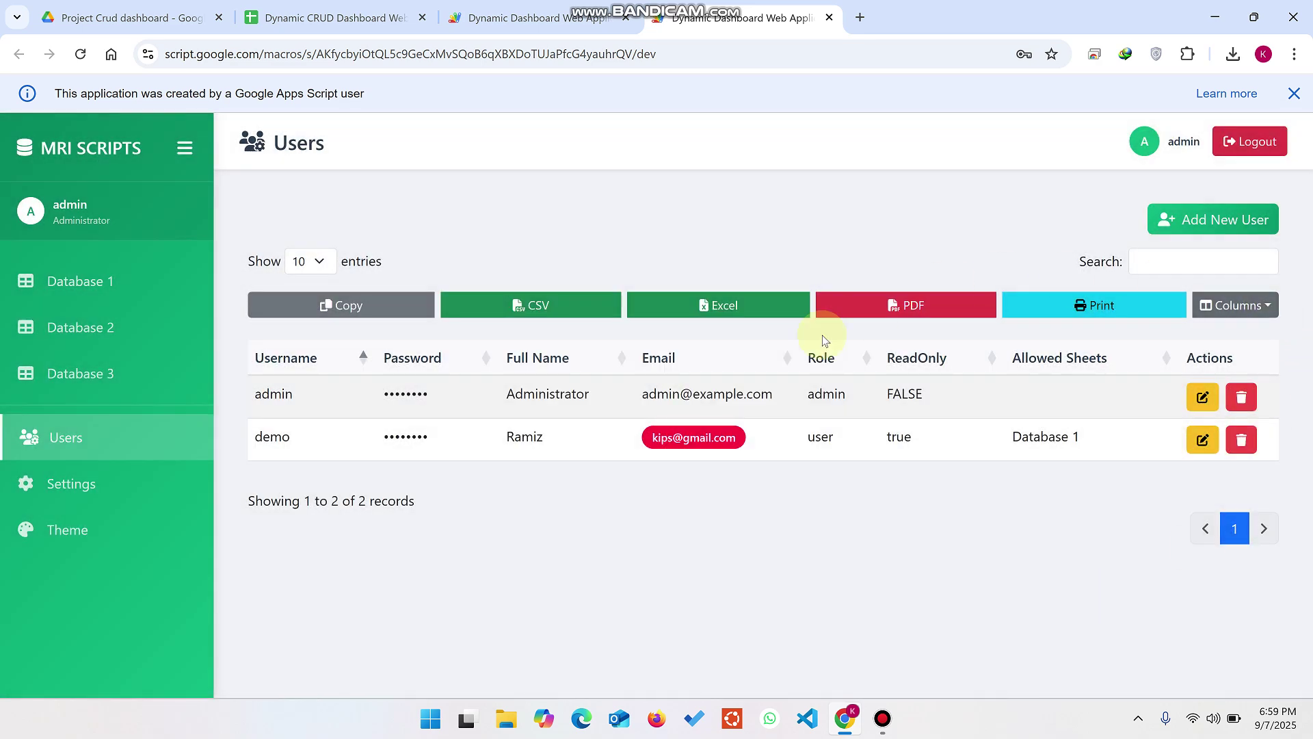
{"action": "left_click_drag", "start_coordinate": [747, 440], "coordinate": [640, 440]}
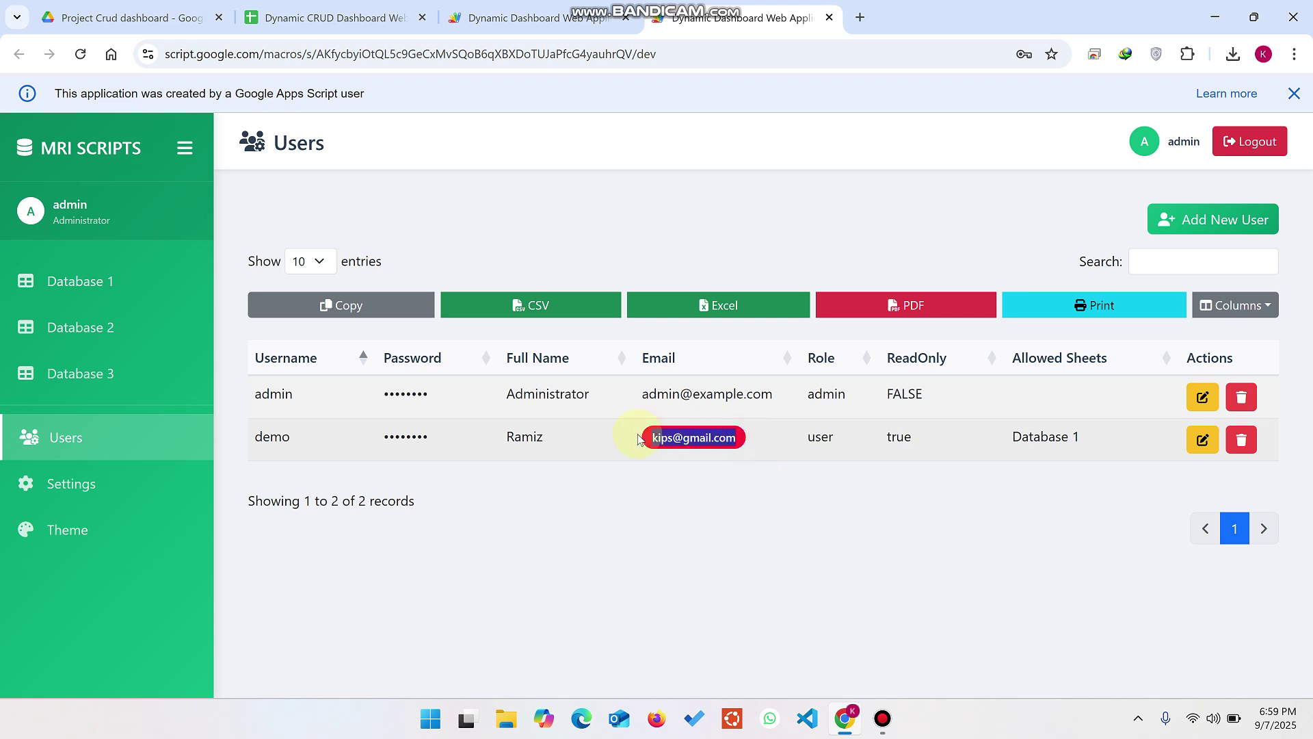
{"action": "left_click", "coordinate": [94, 528]}
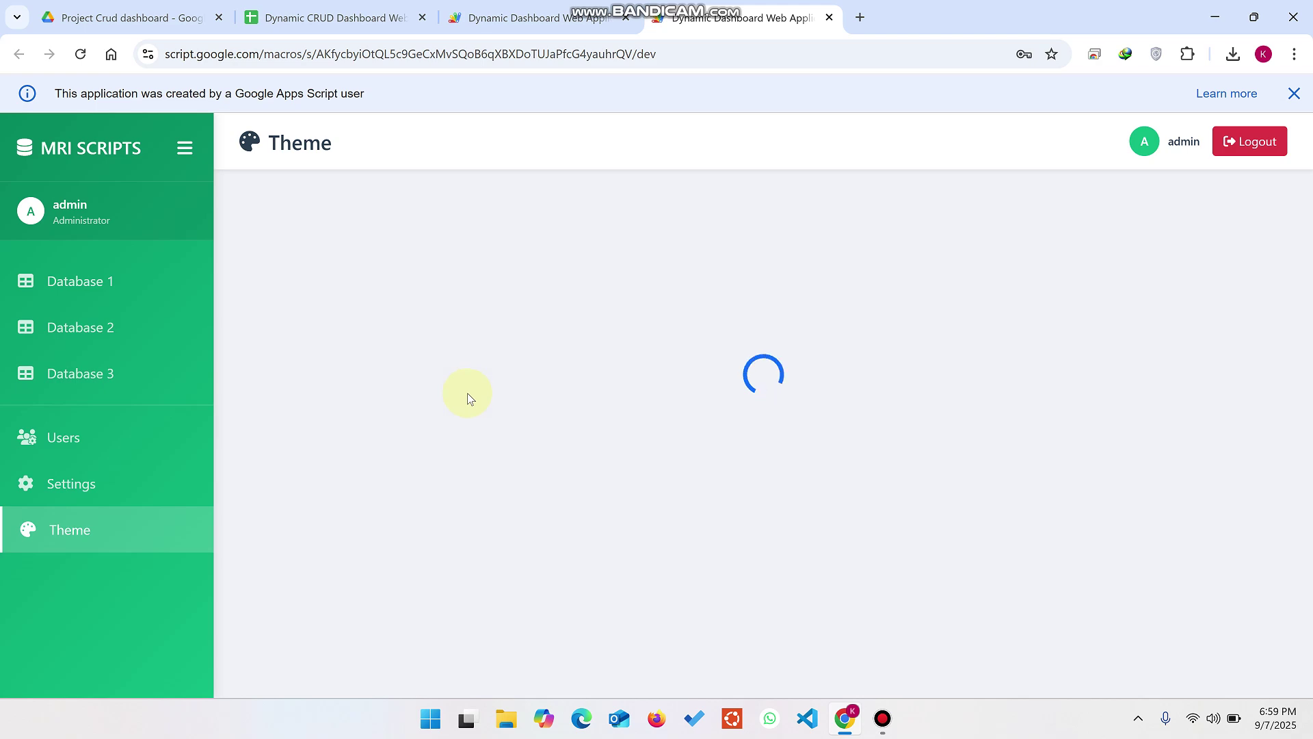
Step: Scroll through the Theme colour table, glance at the spreadsheet, then log out
{"action": "scroll", "coordinate": [335, 438], "scroll_direction": "down", "scroll_amount": 5}
{"action": "scroll", "coordinate": [328, 427], "scroll_direction": "up", "scroll_amount": 4}
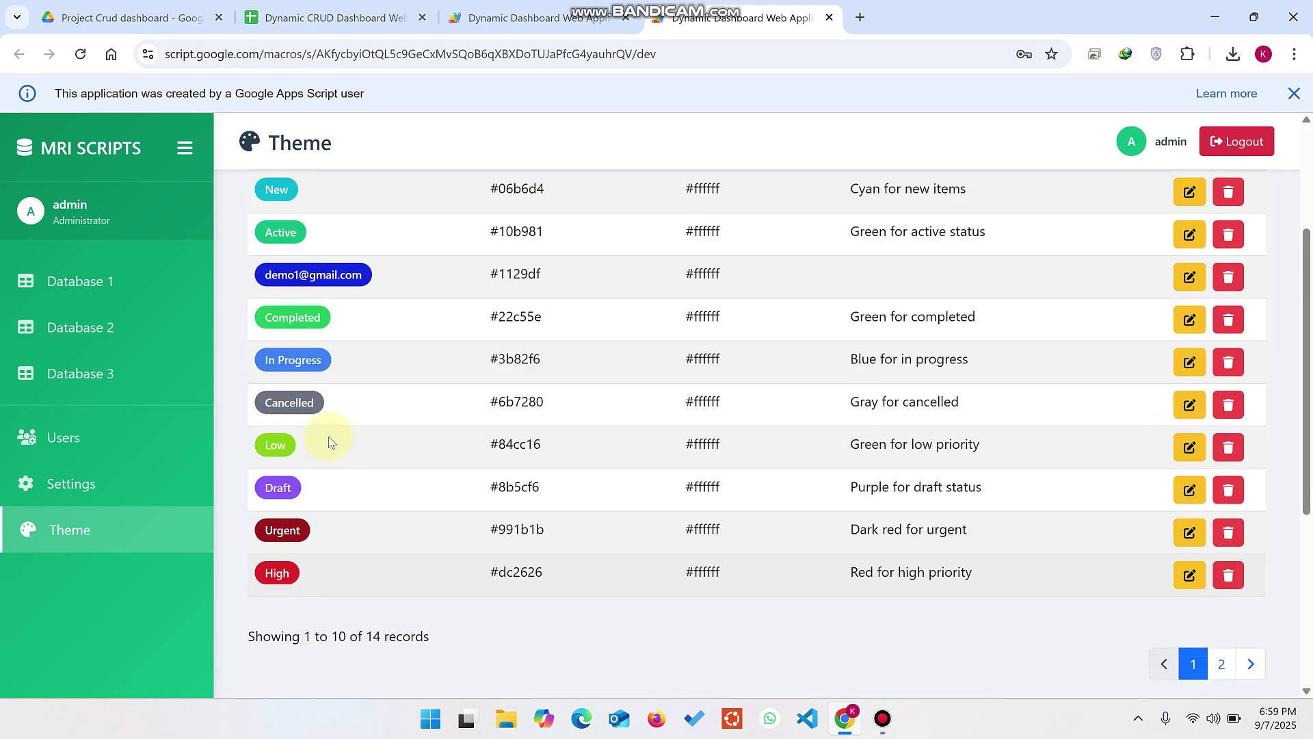
{"action": "scroll", "coordinate": [338, 448], "scroll_direction": "down", "scroll_amount": 5}
{"action": "scroll", "coordinate": [338, 448], "scroll_direction": "up", "scroll_amount": 5}
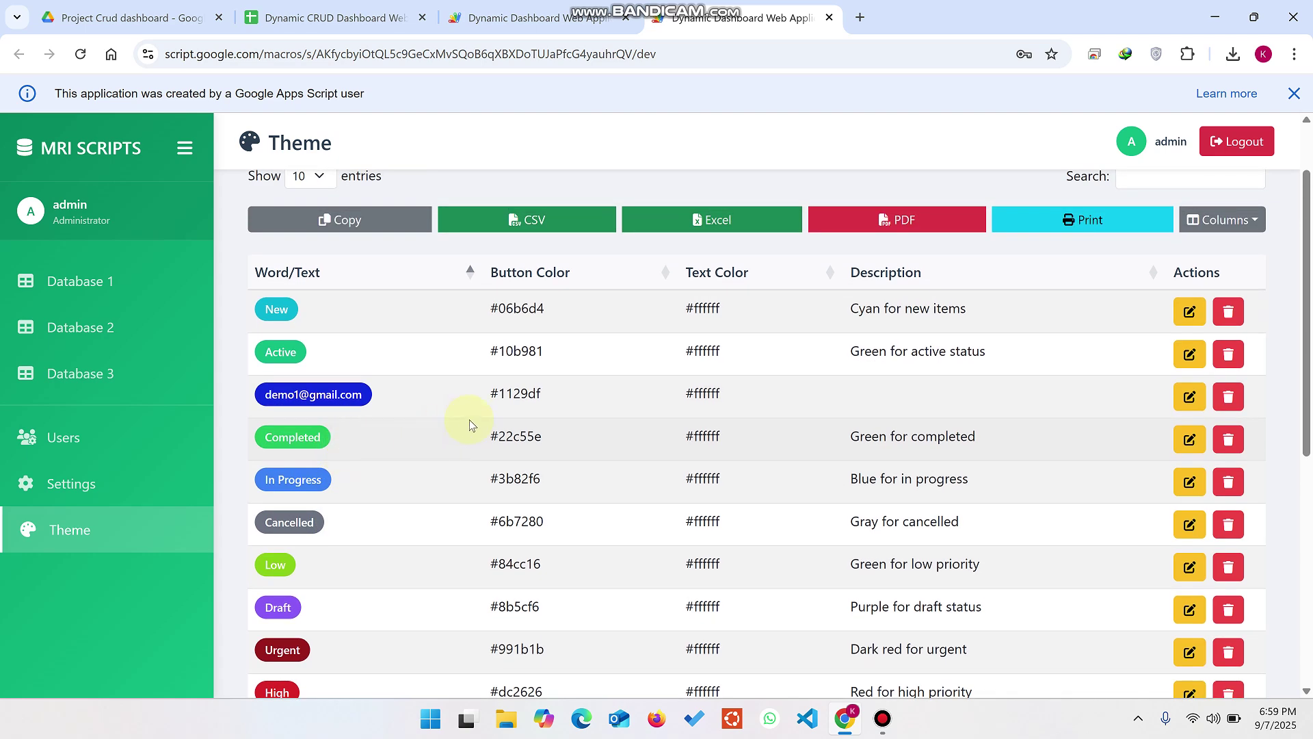
{"action": "scroll", "coordinate": [470, 424], "scroll_direction": "up", "scroll_amount": 2}
{"action": "left_click", "coordinate": [328, 17]}
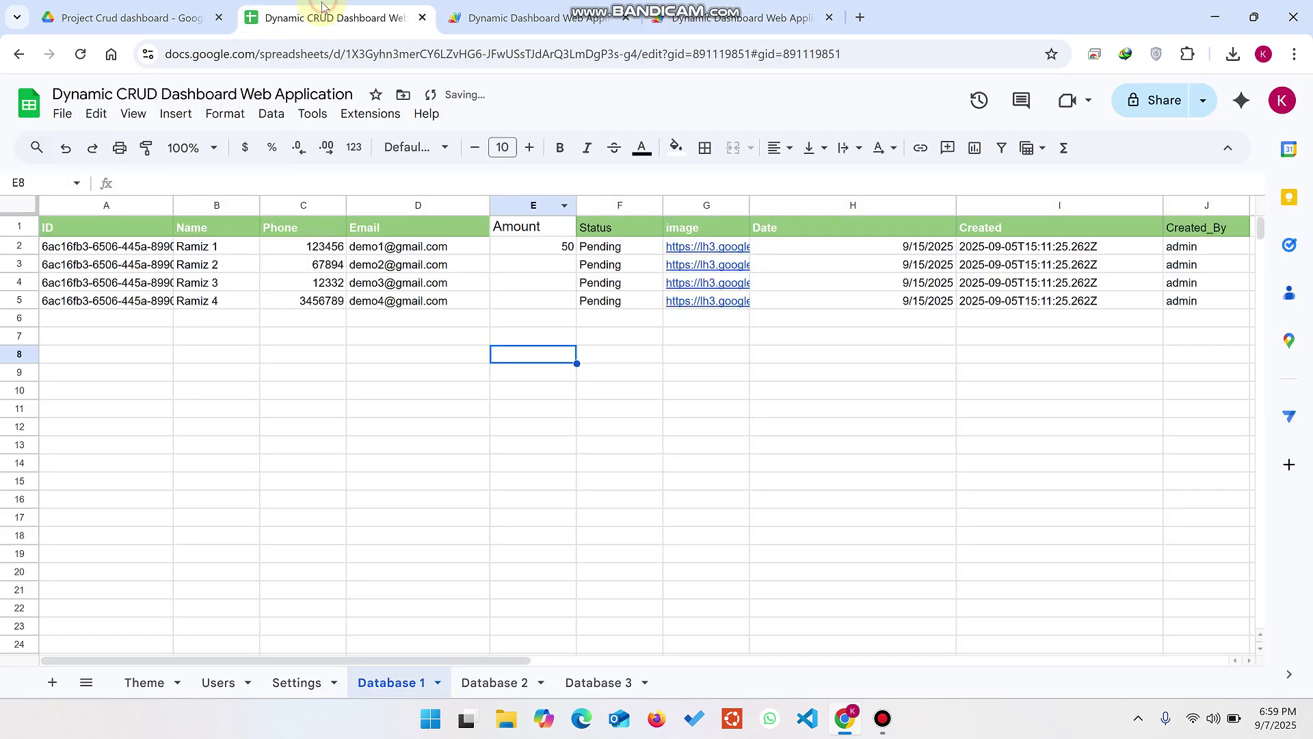
{"action": "left_click", "coordinate": [714, 7]}
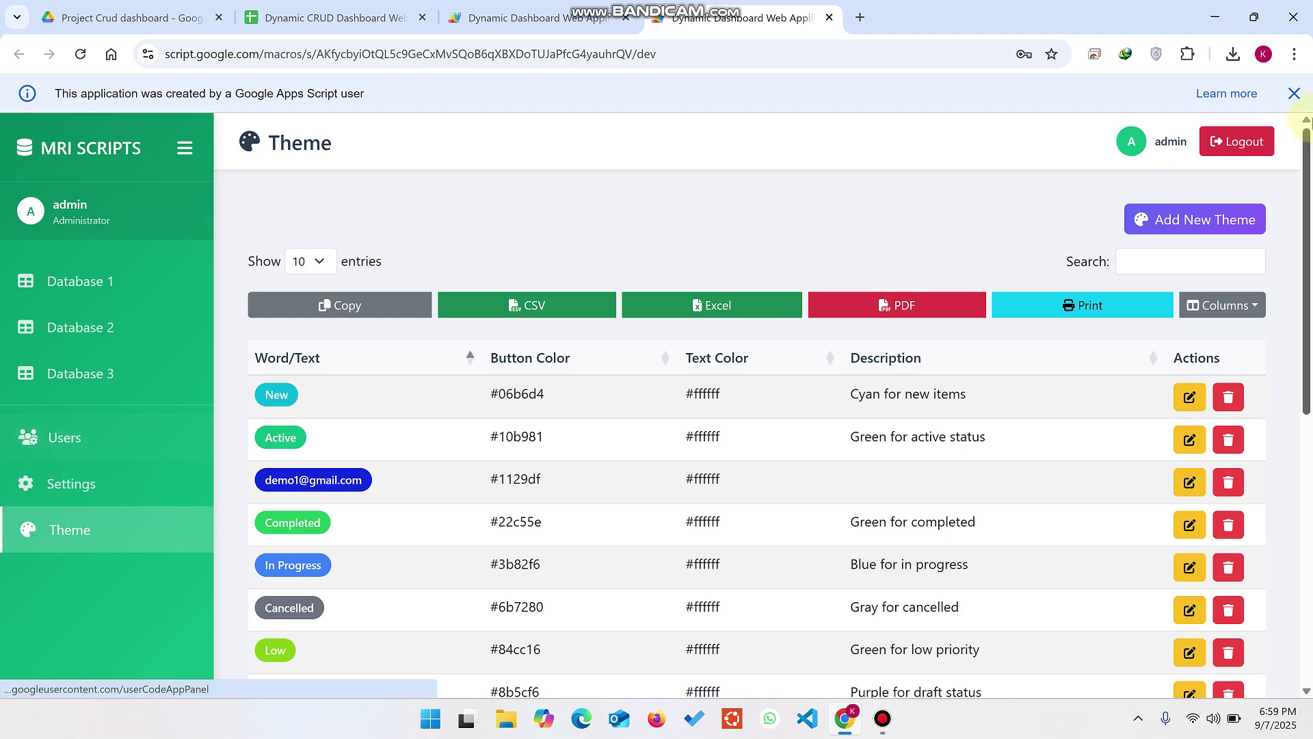
{"action": "left_click", "coordinate": [1236, 141]}
Step: Confirm the logout and sign in with the new user's username and password
{"action": "left_click", "coordinate": [614, 497]}
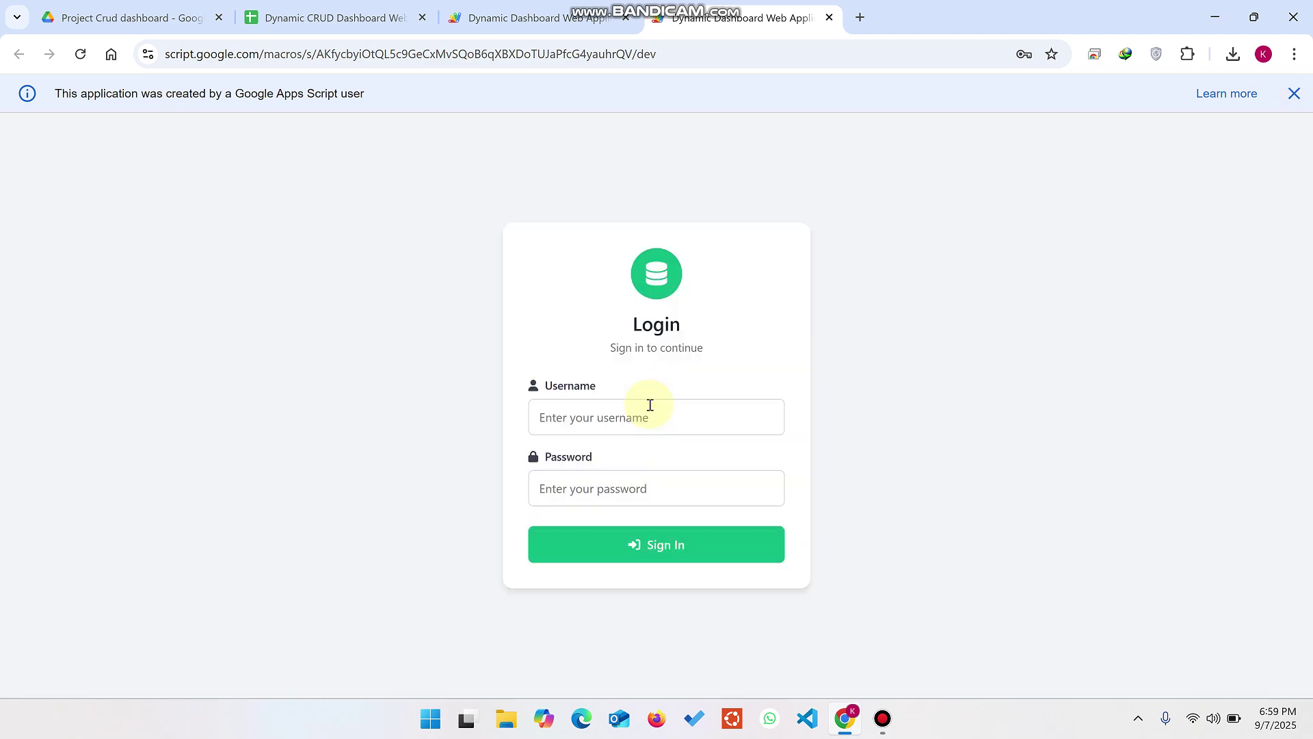
{"action": "left_click", "coordinate": [647, 404]}
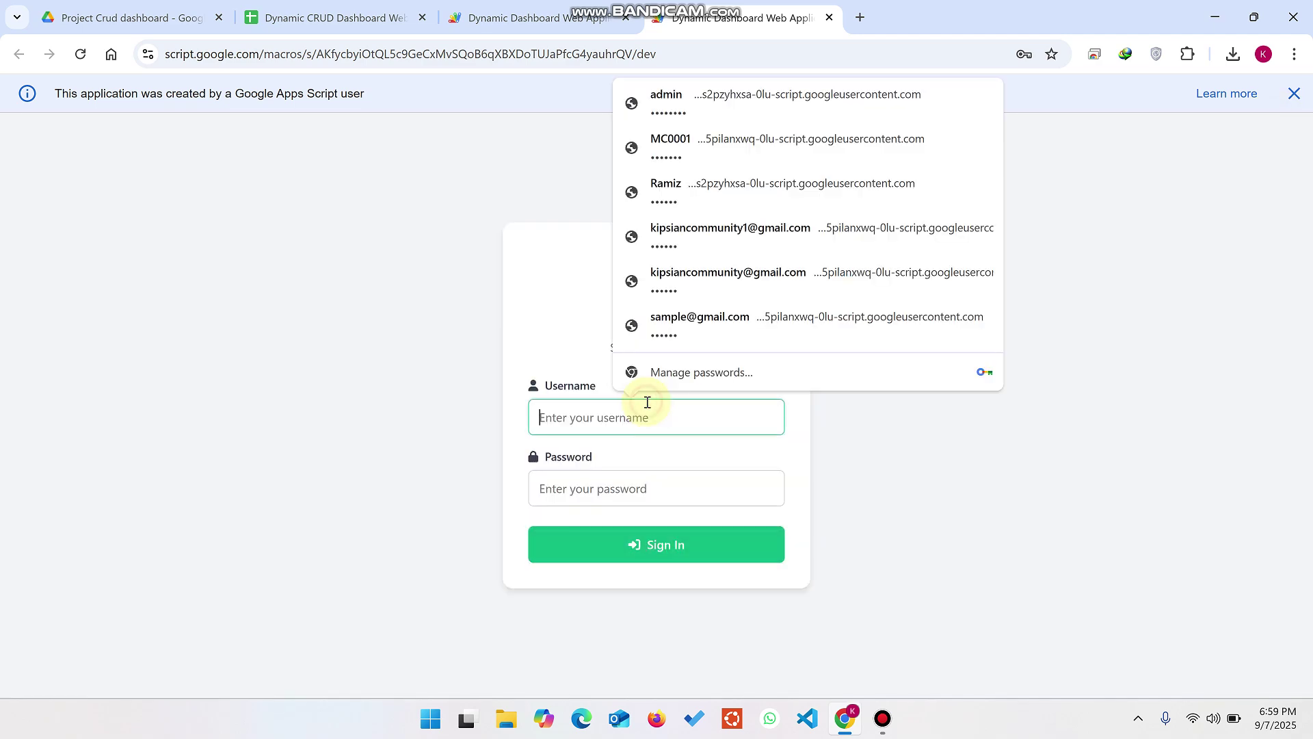
{"action": "type", "text": "demo"}
{"action": "key", "text": "Tab"}
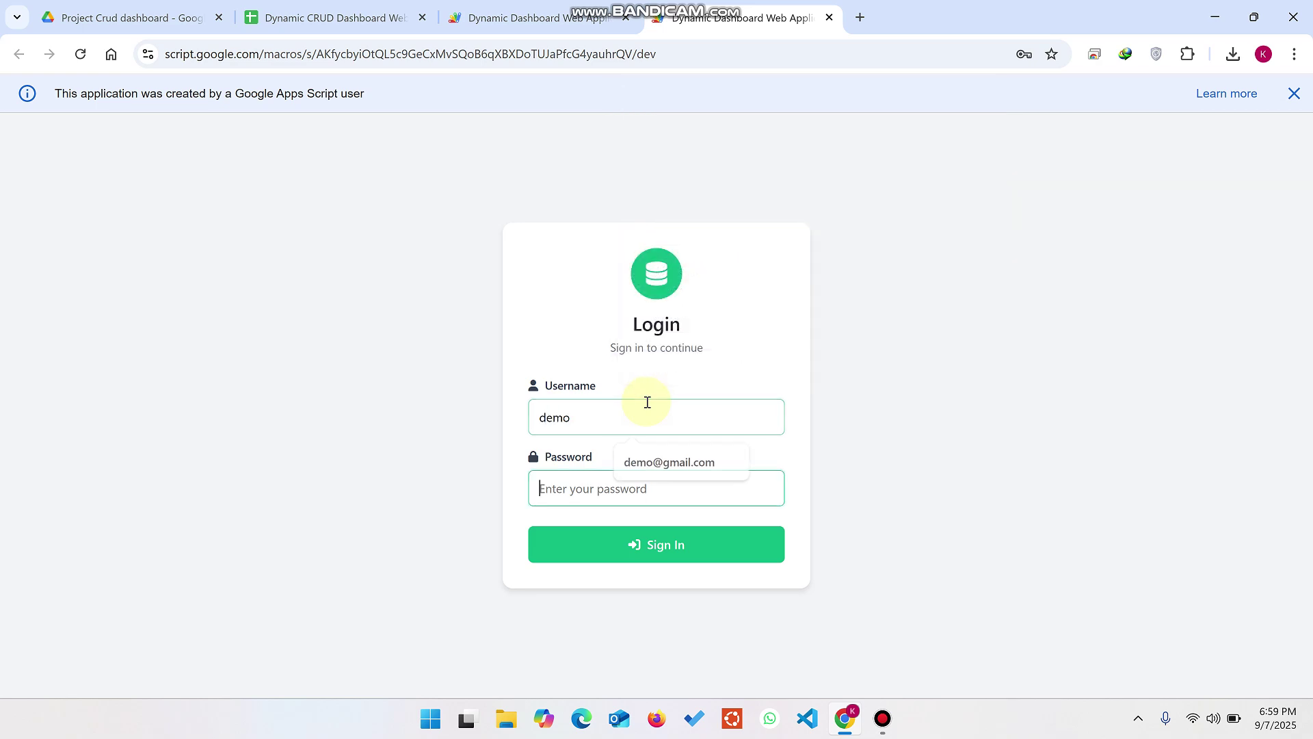
{"action": "type", "text": "1234567"}
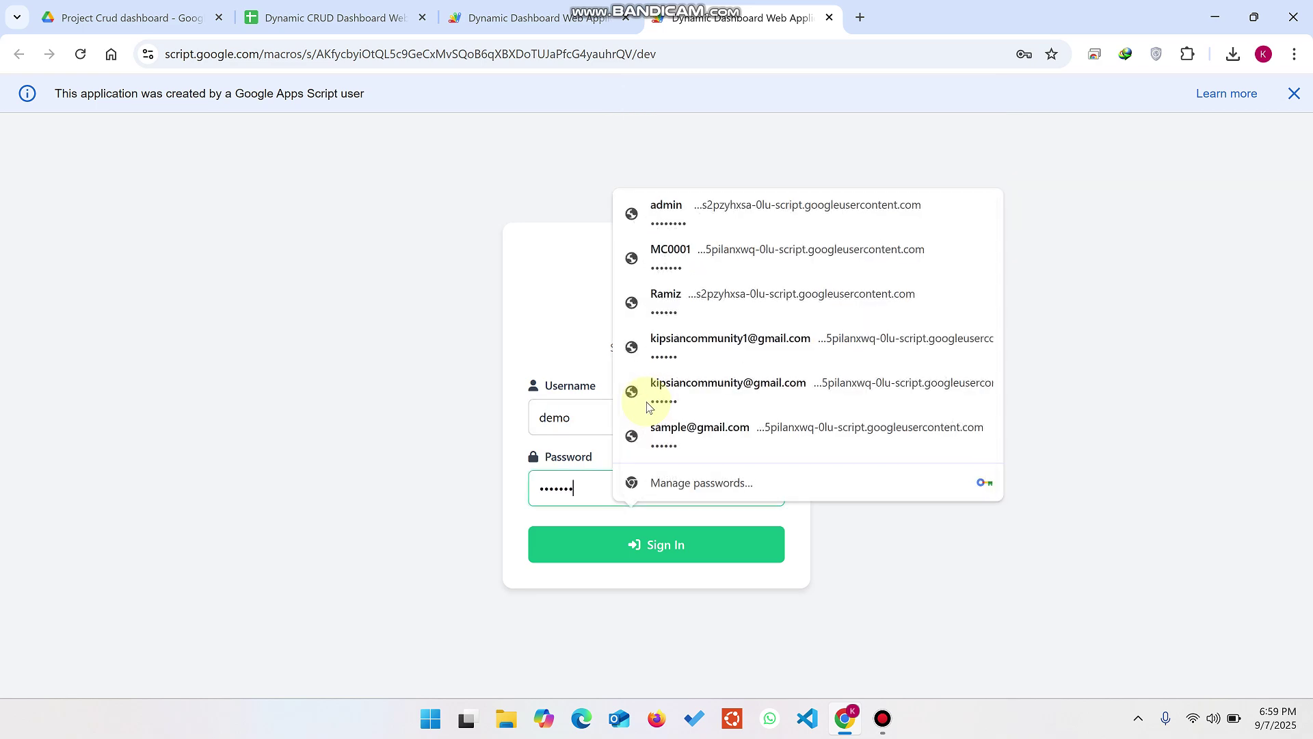
{"action": "key", "text": "Return"}
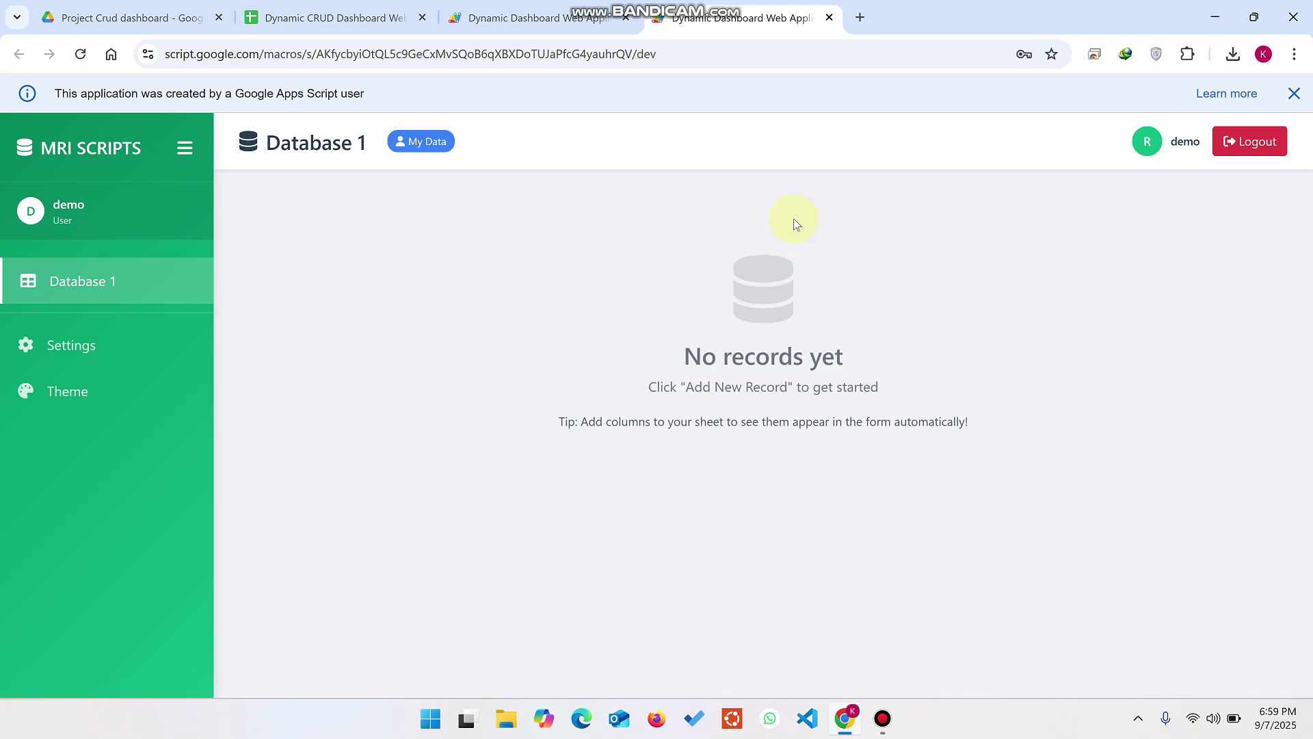
Step: Delete the TRUE ReadOnly value in cell F3 of the Users sheet, then return to the dashboard
{"action": "left_click", "coordinate": [311, 17]}
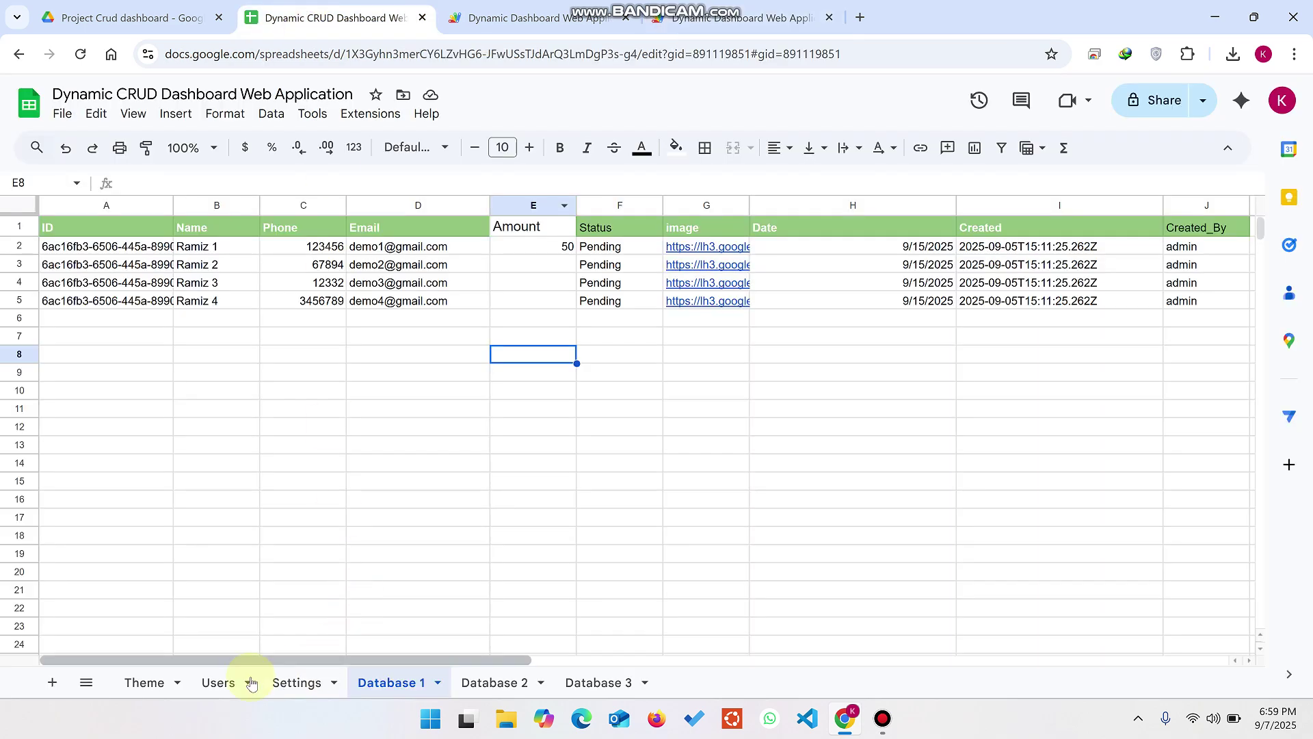
{"action": "left_click", "coordinate": [205, 683]}
{"action": "left_click", "coordinate": [479, 265]}
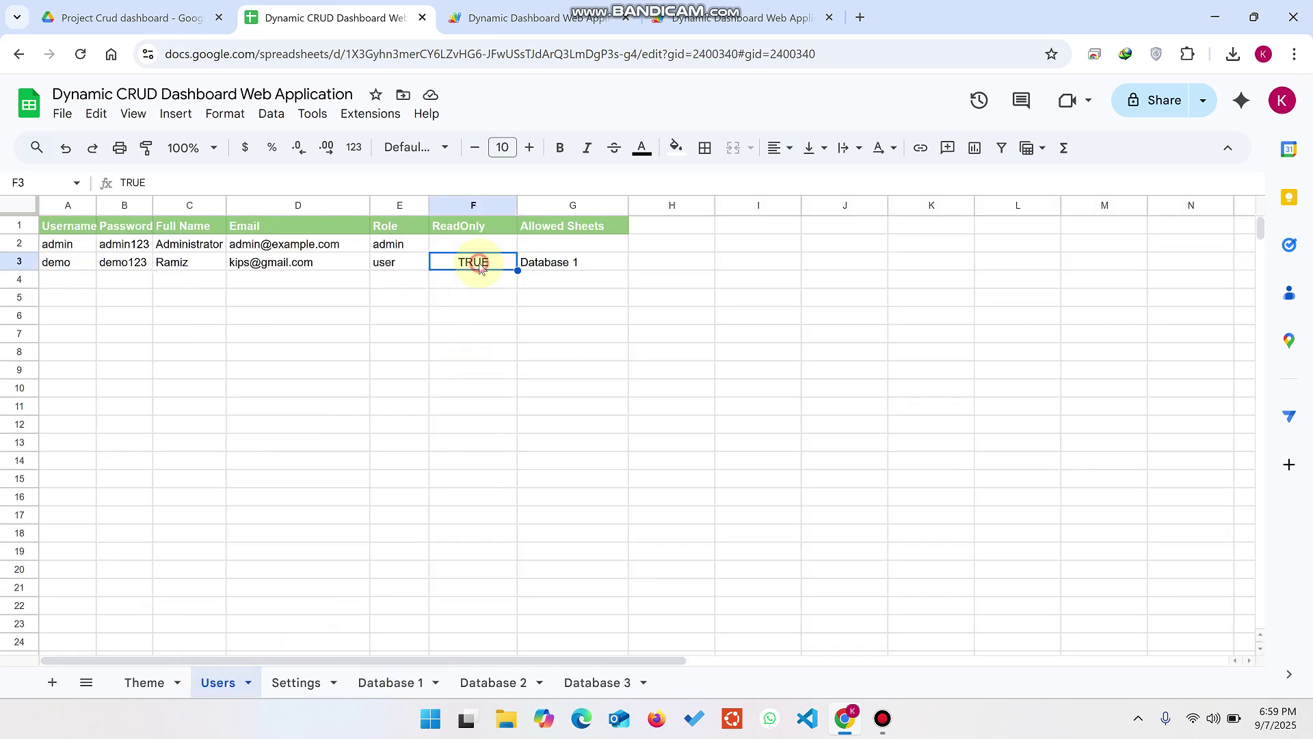
{"action": "key", "text": "Delete"}
{"action": "left_click", "coordinate": [502, 309]}
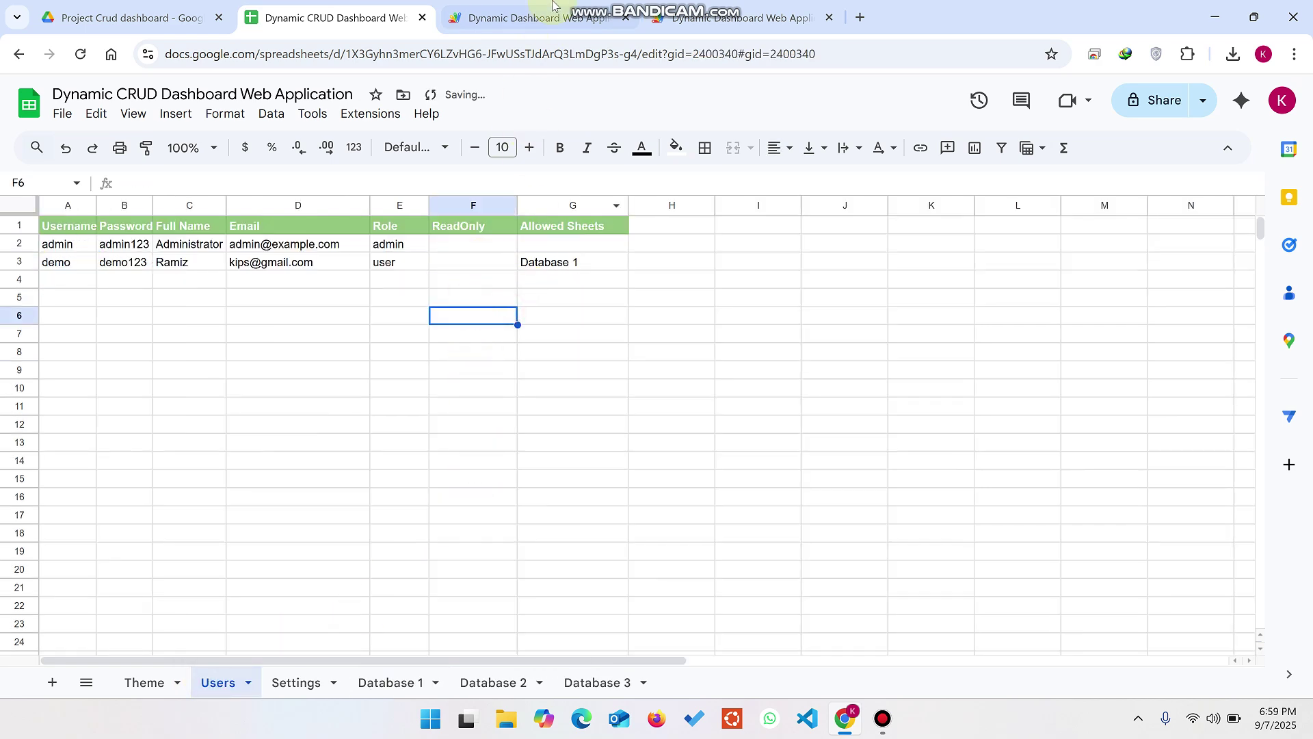
{"action": "left_click", "coordinate": [676, 19]}
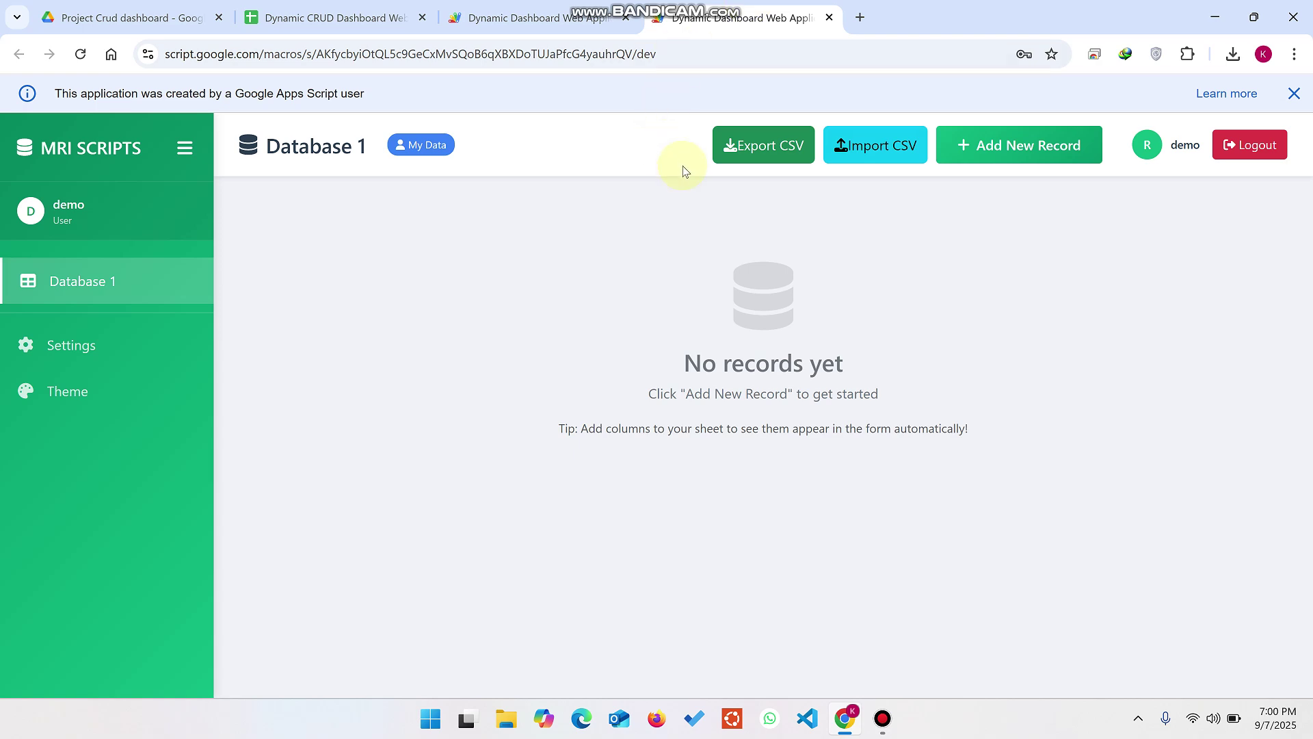
{"action": "left_click", "coordinate": [342, 15]}
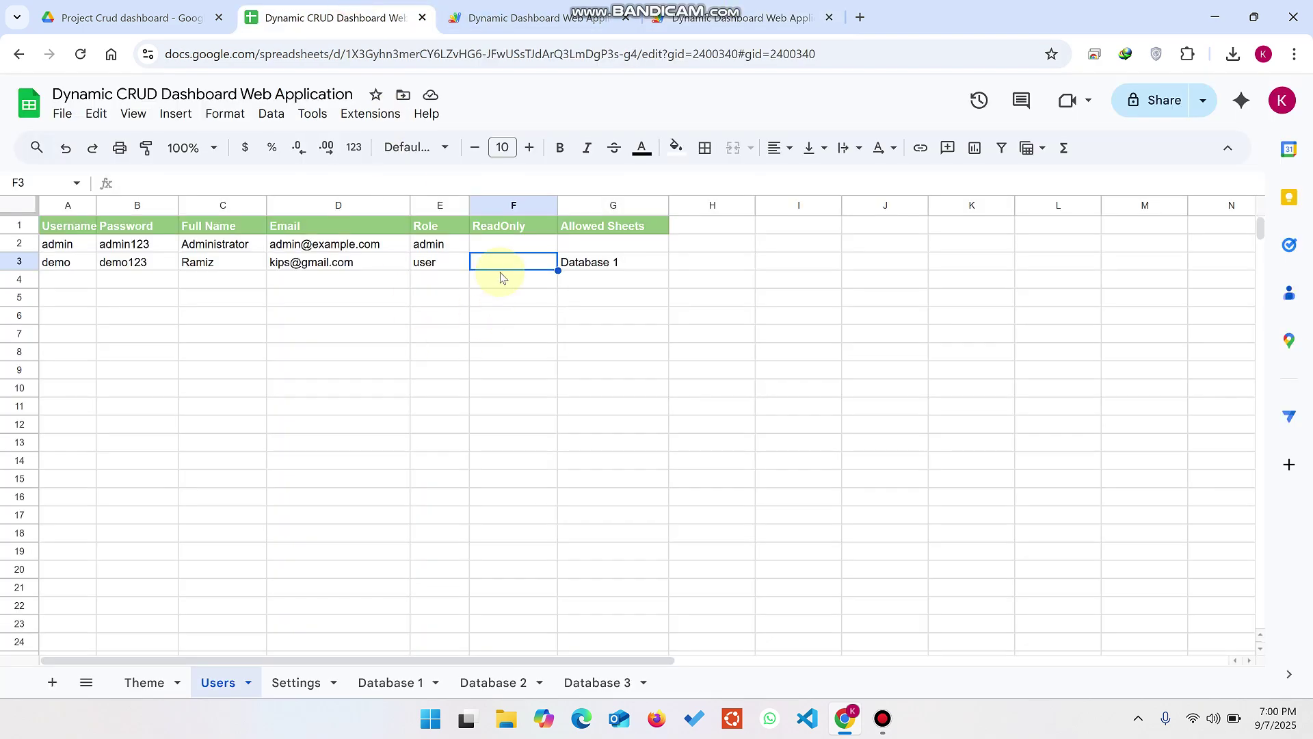
{"action": "left_click", "coordinate": [684, 19]}
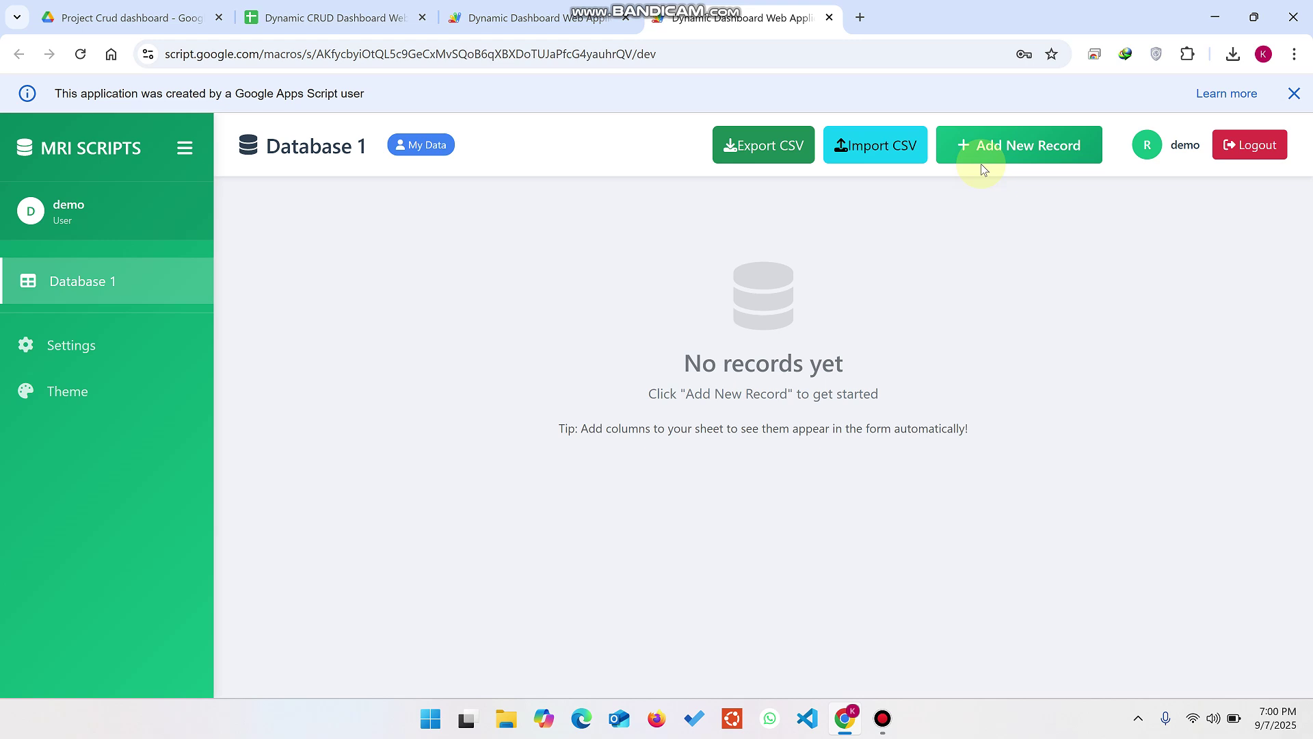
Step: Start a new Database 1 record with a name, phone number, saved e-mail and amount 450
{"action": "left_click", "coordinate": [1023, 153]}
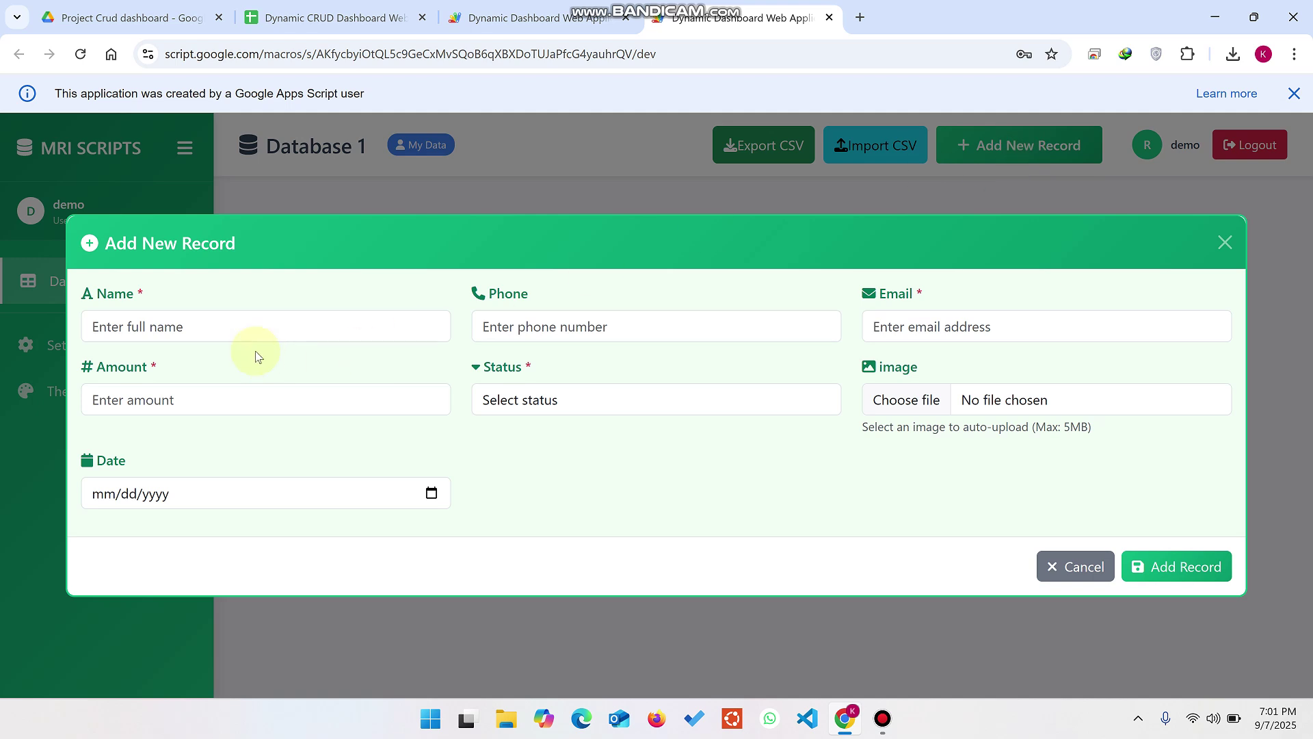
{"action": "left_click", "coordinate": [247, 333]}
{"action": "type", "text": "demo"}
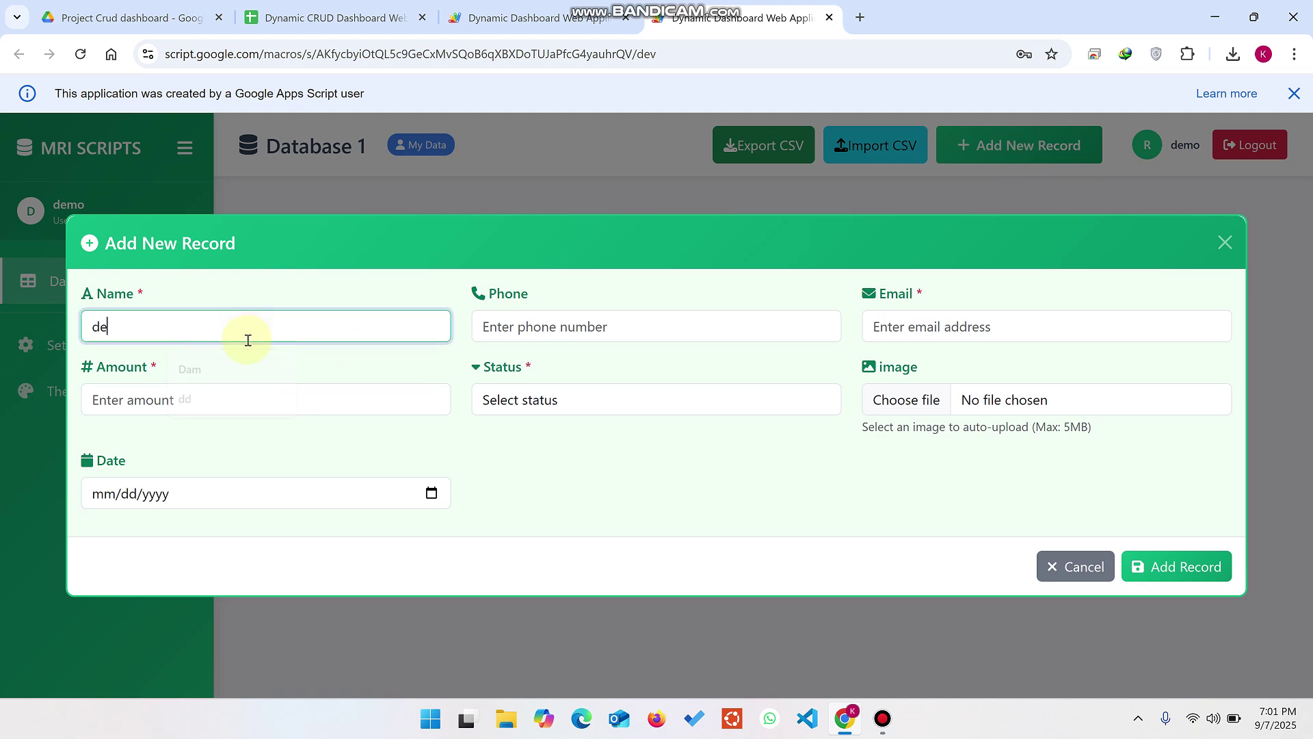
{"action": "left_click", "coordinate": [547, 329]}
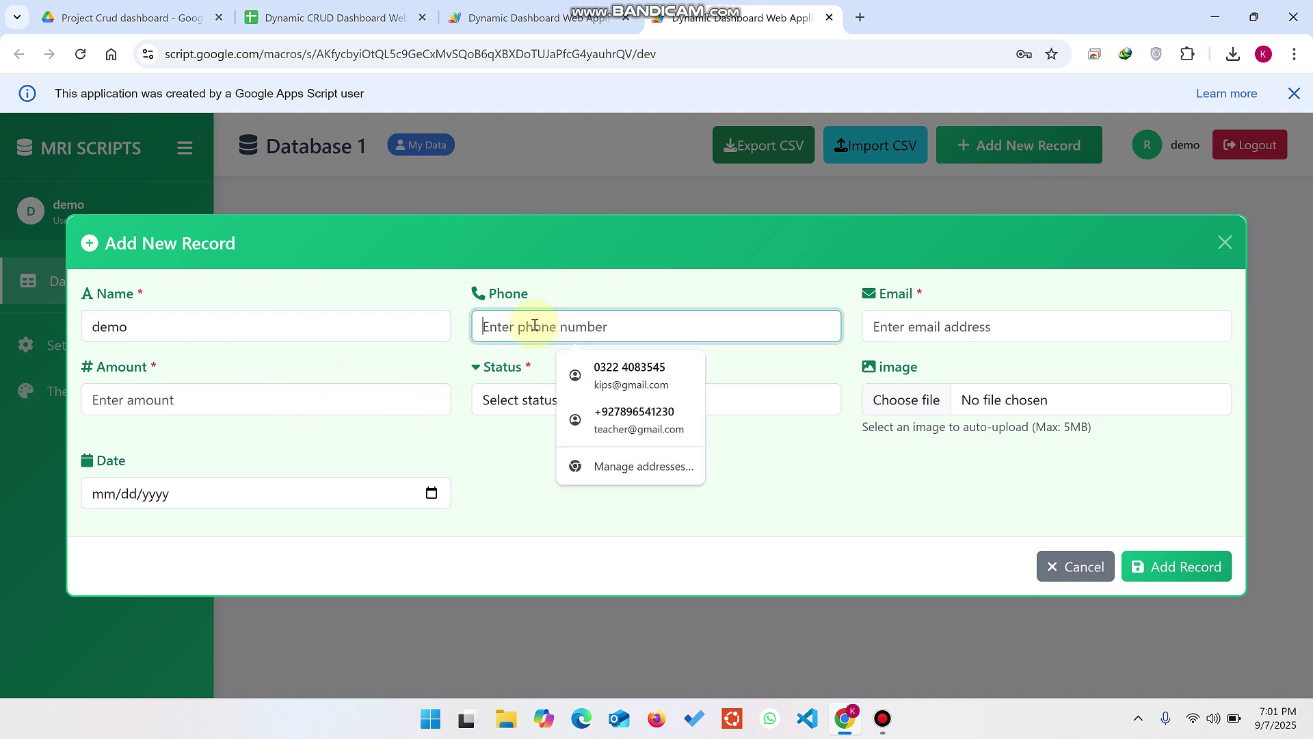
{"action": "type", "text": "1234"}
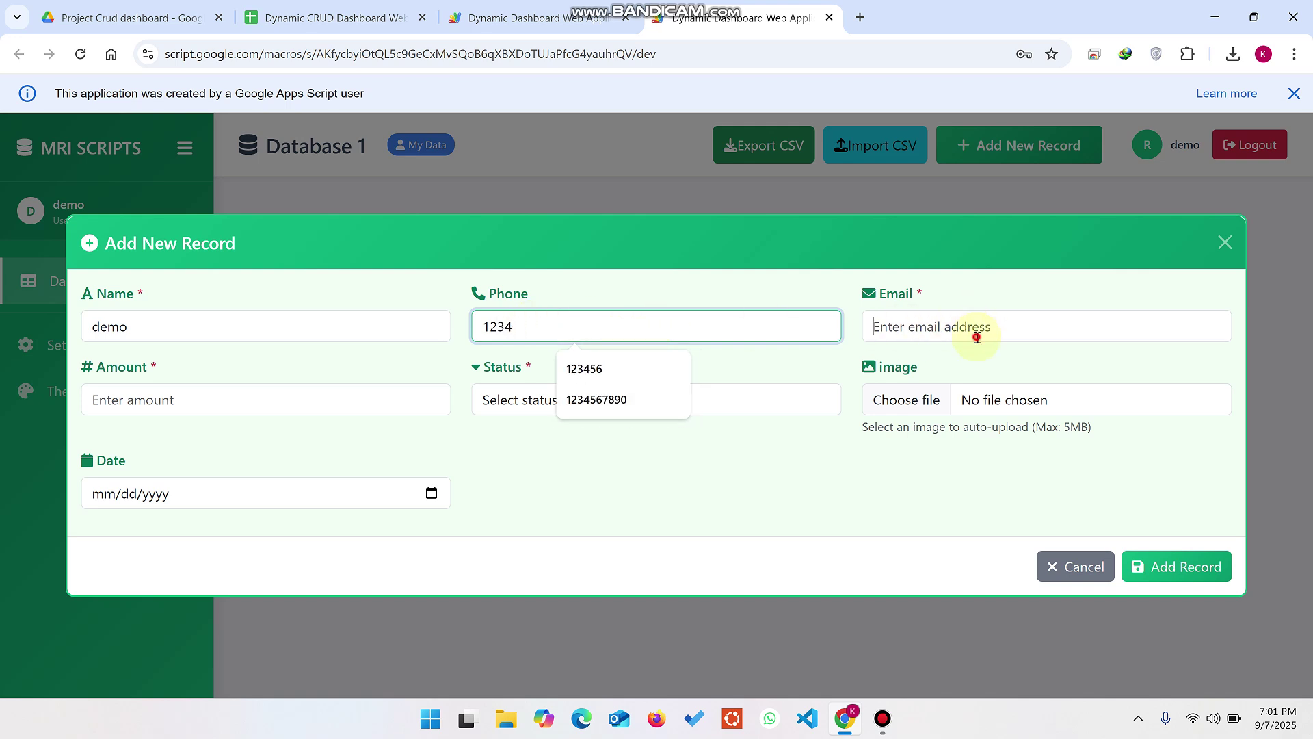
{"action": "left_click", "coordinate": [977, 338]}
{"action": "left_click", "coordinate": [997, 365]}
{"action": "left_click", "coordinate": [200, 398]}
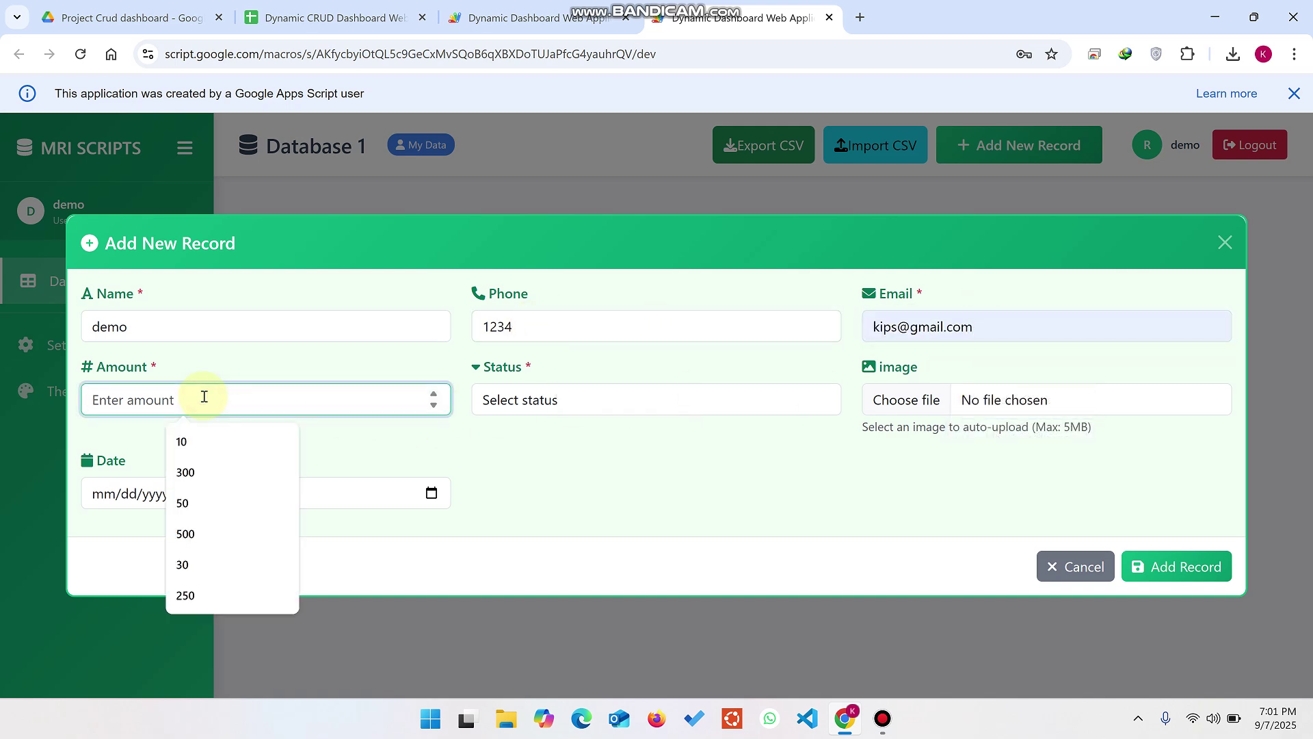
{"action": "type", "text": "450"}
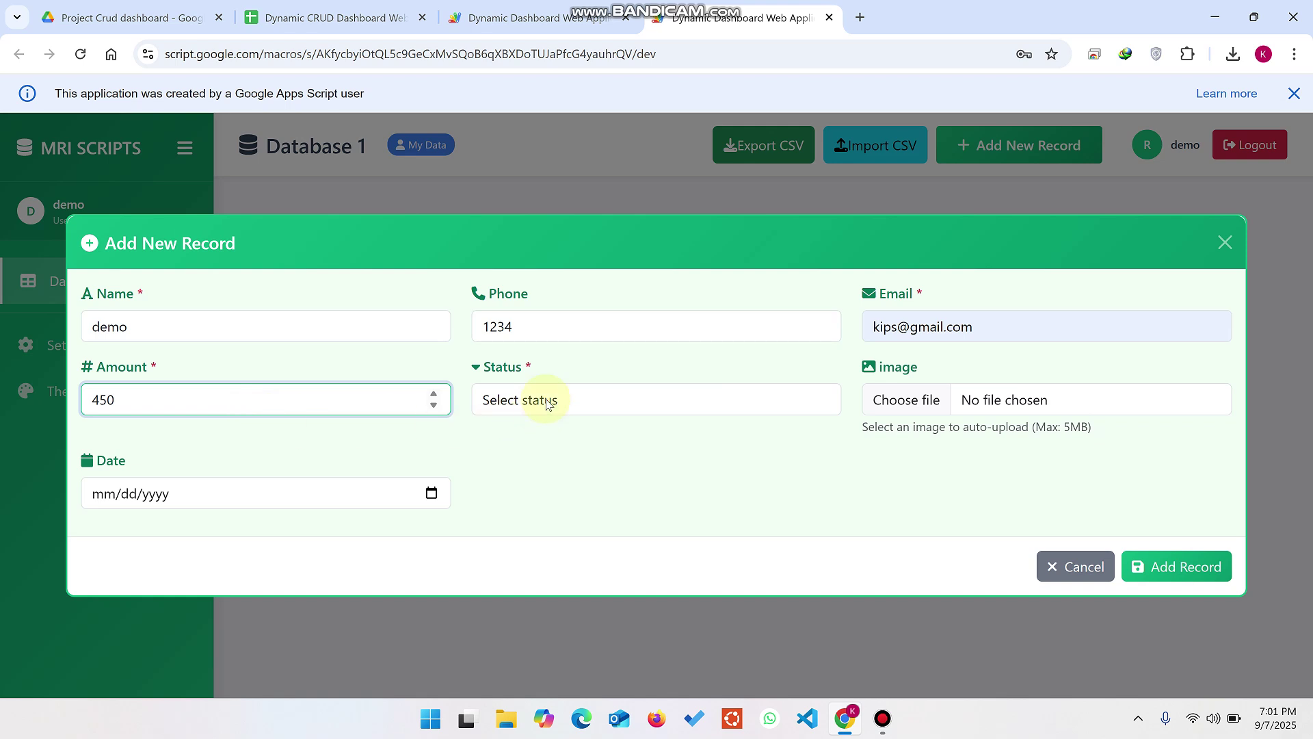
Step: Set status to Inactive, attach an uploaded image, and pick the date 09/07/2025
{"action": "left_click", "coordinate": [547, 401]}
{"action": "left_click", "coordinate": [556, 475]}
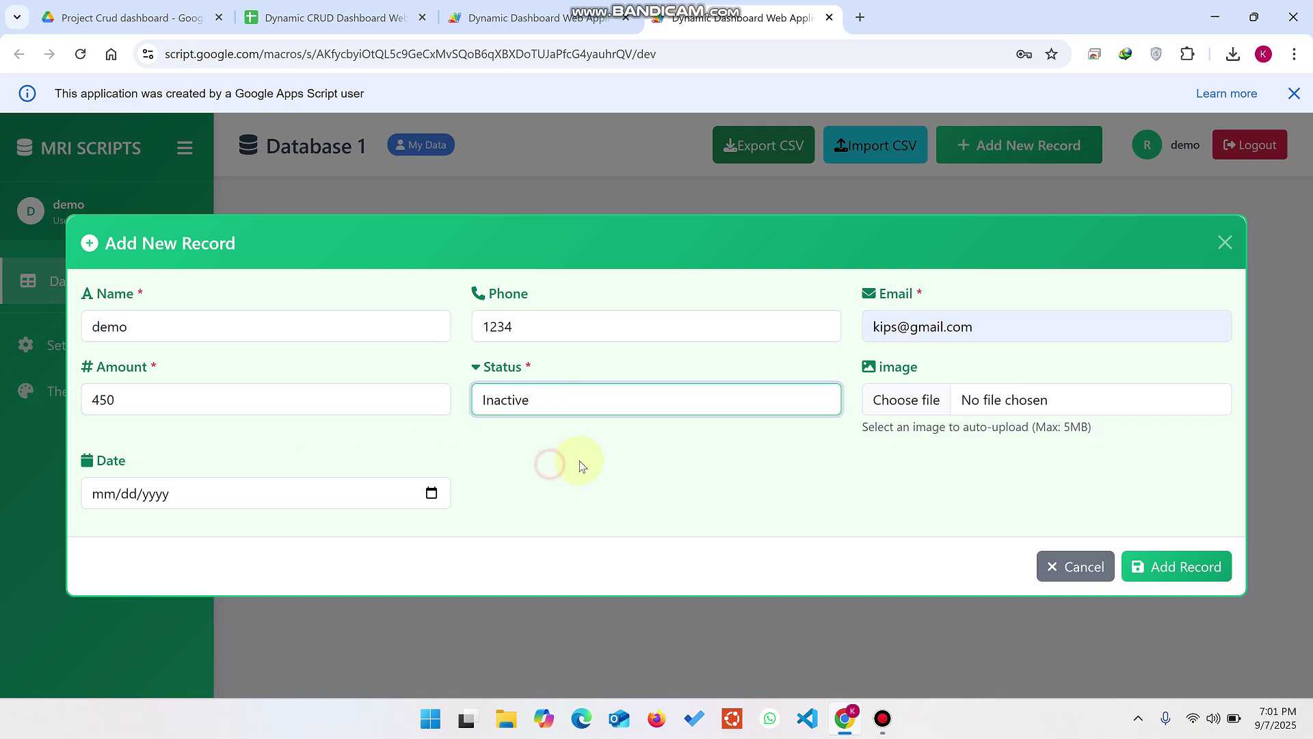
{"action": "left_click", "coordinate": [933, 404]}
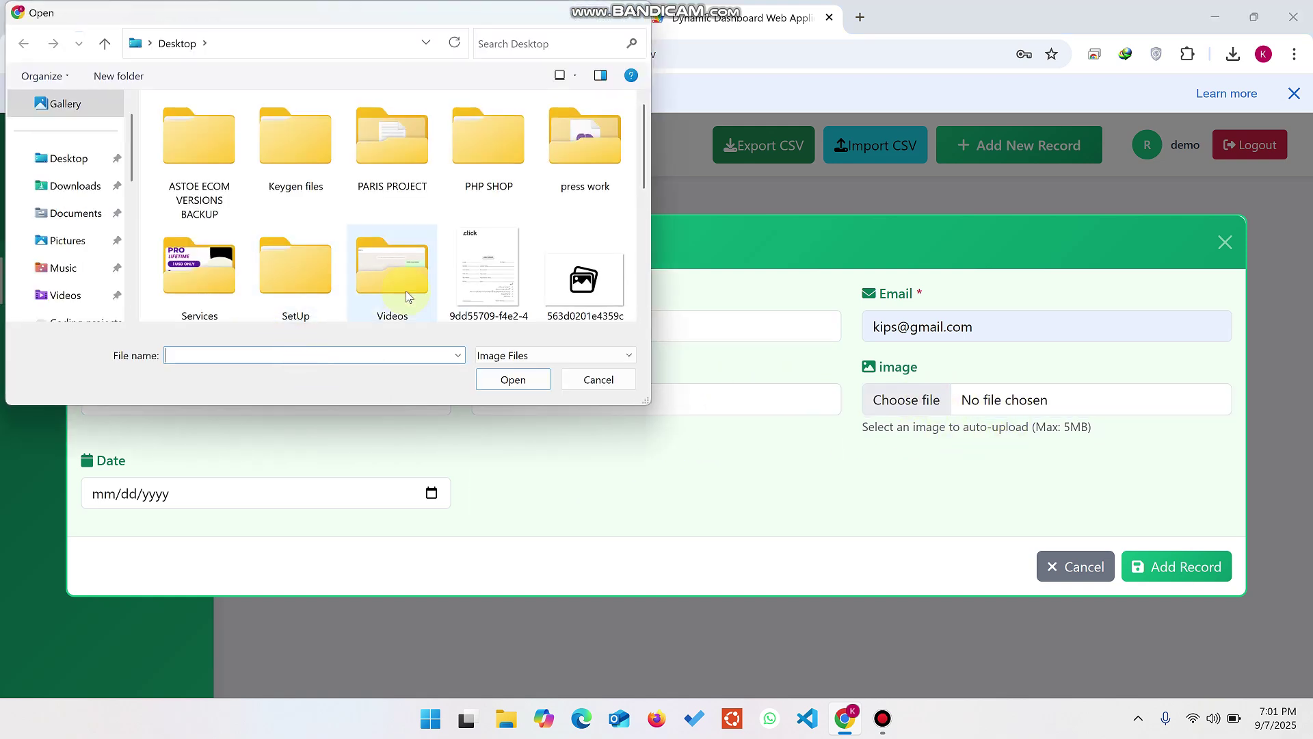
{"action": "left_click", "coordinate": [585, 280]}
{"action": "left_click", "coordinate": [513, 379]}
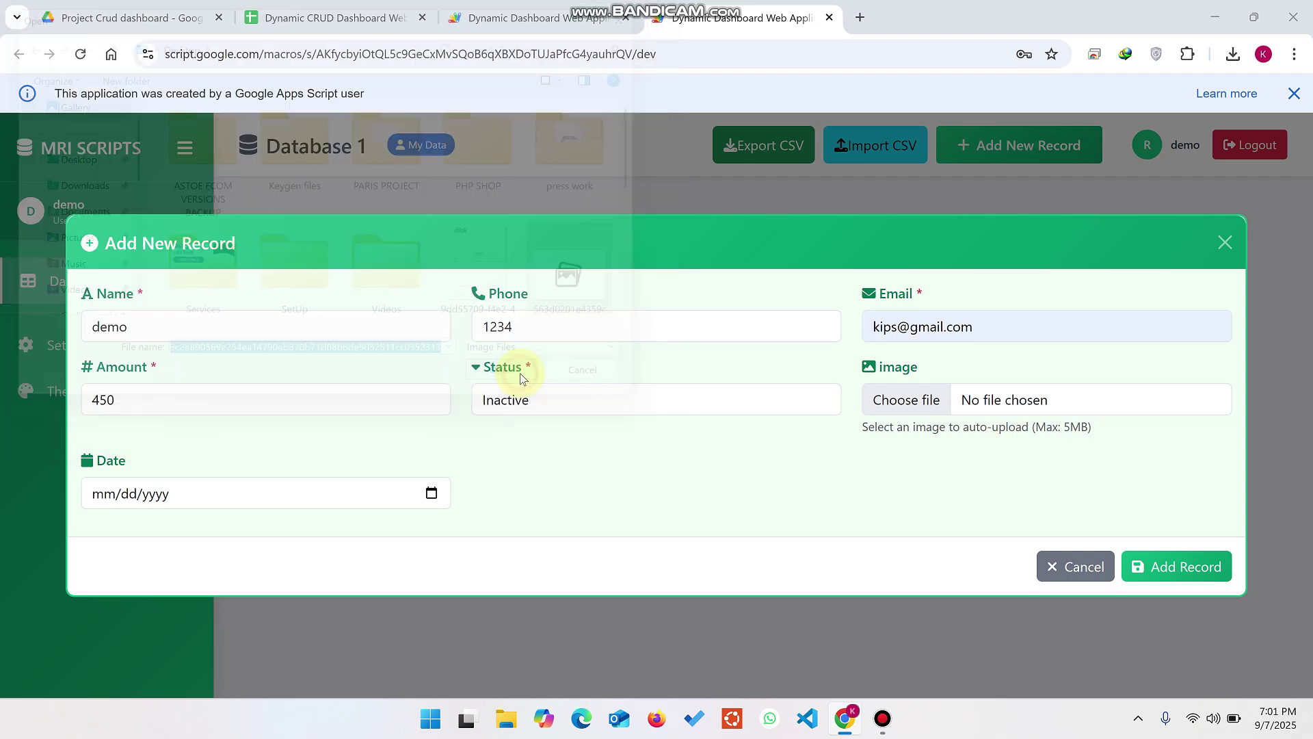
{"action": "left_click", "coordinate": [432, 505]}
{"action": "left_click", "coordinate": [103, 344]}
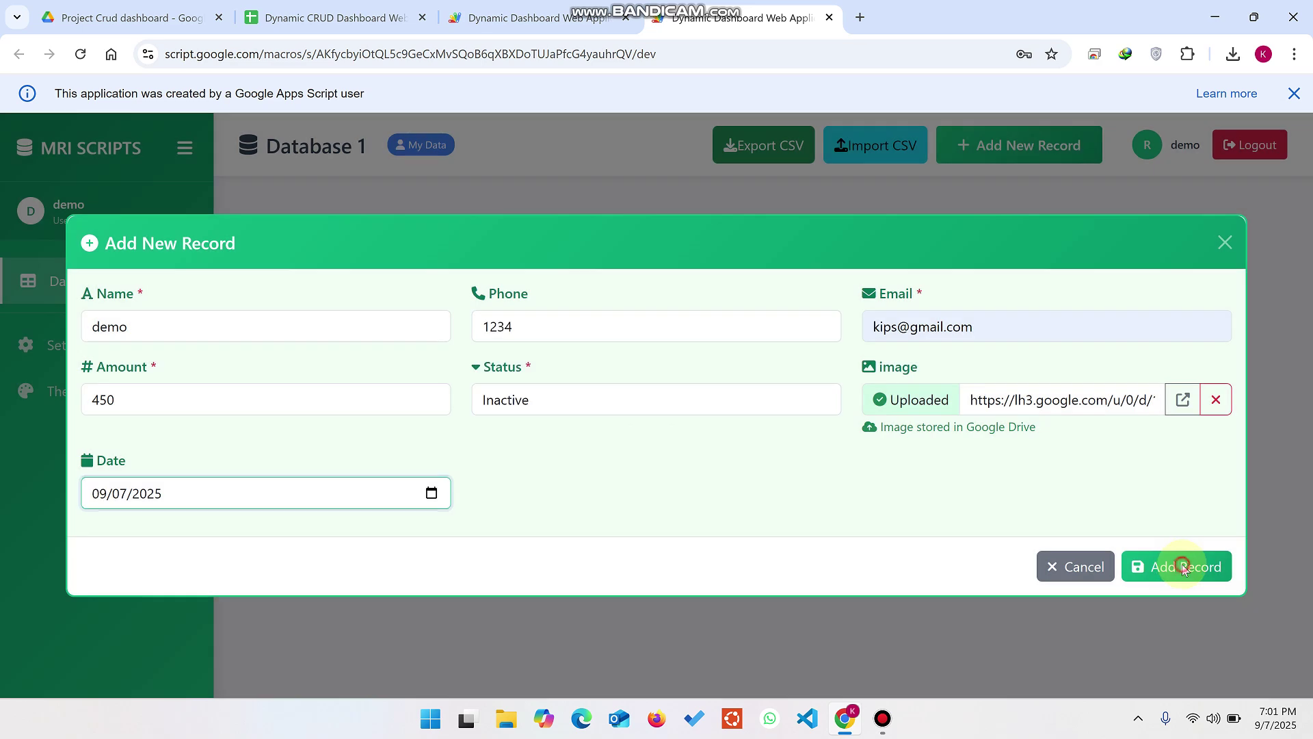
Step: Submit the record, dismiss the duplicate Name, Phone and Email warning, and close the form
{"action": "left_click", "coordinate": [1184, 566]}
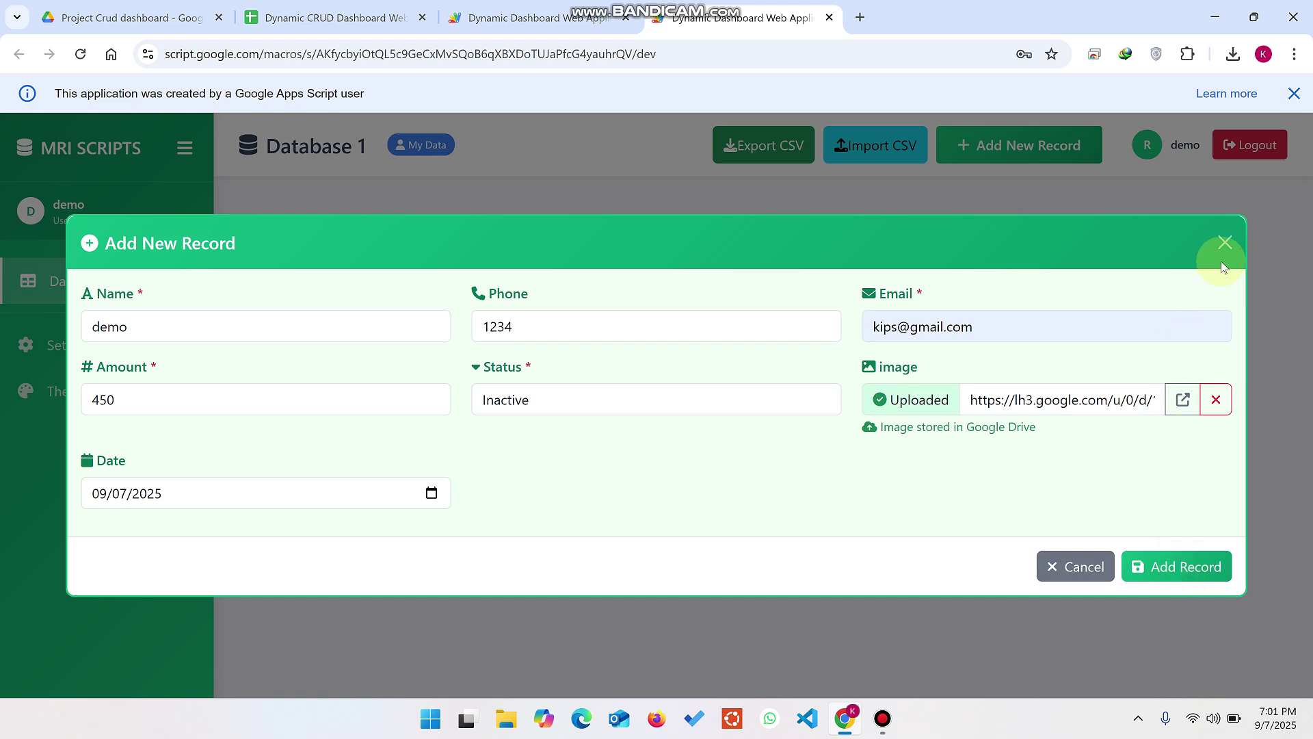
{"action": "left_click", "coordinate": [1186, 566]}
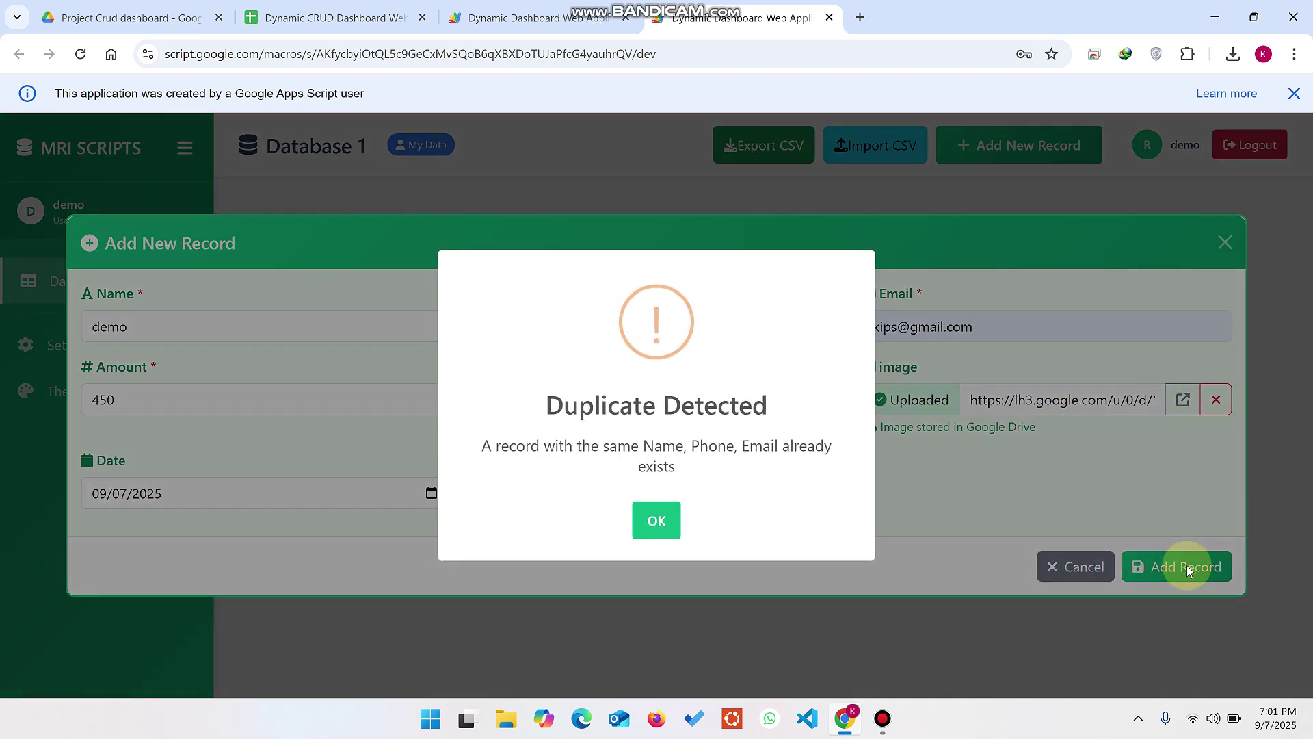
{"action": "left_click_drag", "start_coordinate": [786, 408], "coordinate": [536, 410]}
{"action": "left_click", "coordinate": [656, 519]}
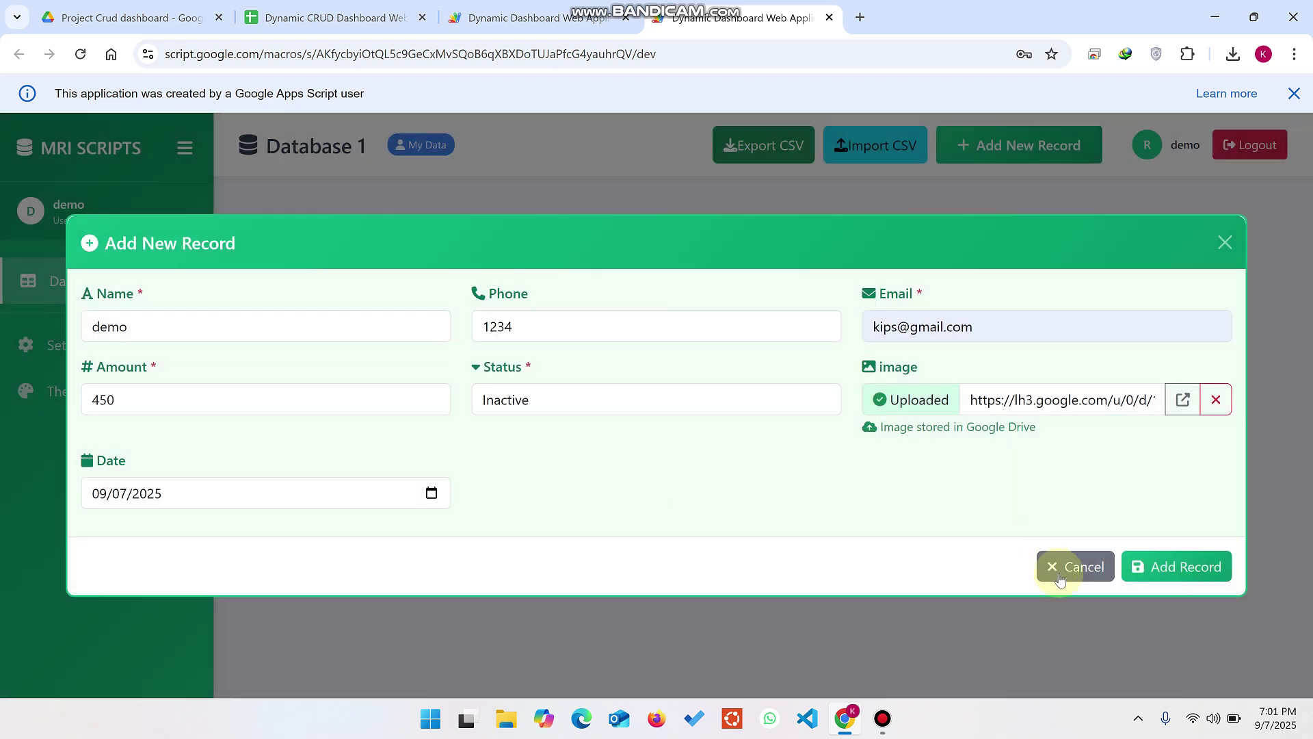
{"action": "left_click", "coordinate": [1075, 566]}
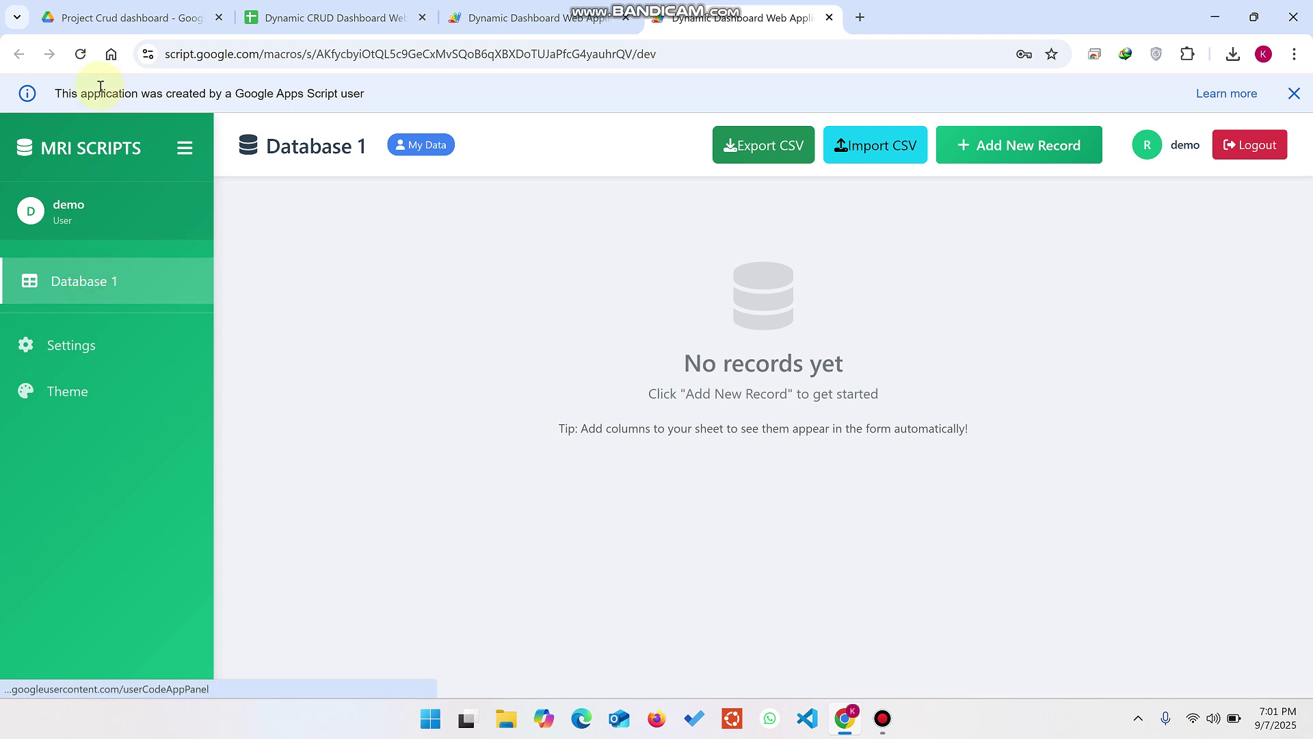
Step: Export Database 1 to CSV and fill rows 3–5 in Excel with amounts 451–453
{"action": "left_click", "coordinate": [84, 54]}
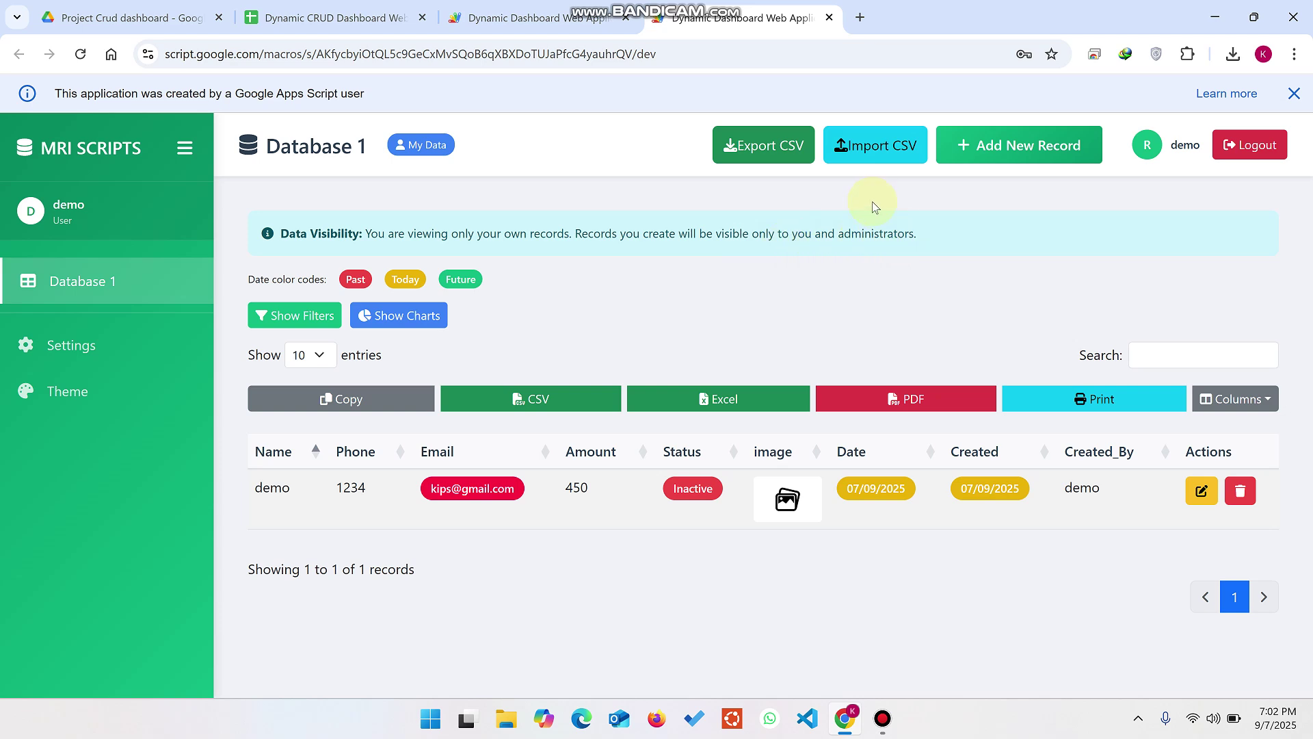
{"action": "left_click", "coordinate": [781, 147]}
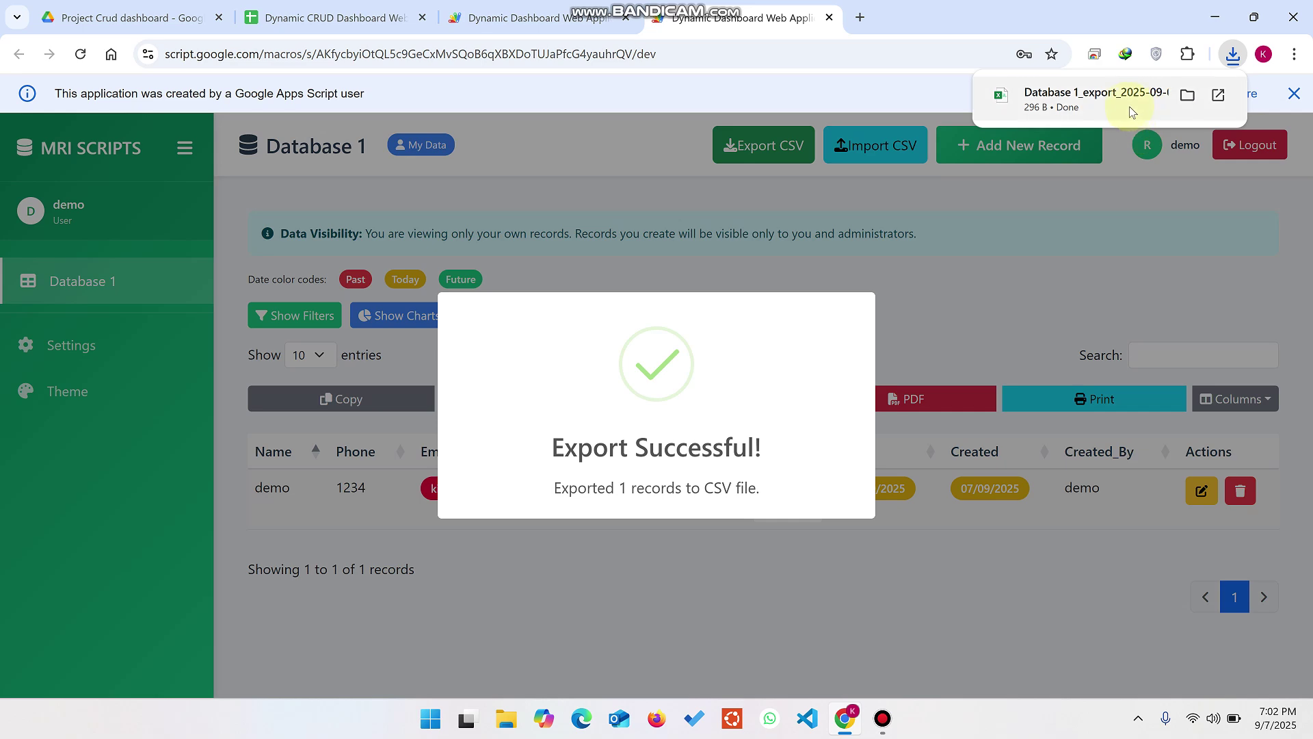
{"action": "left_click", "coordinate": [1127, 110]}
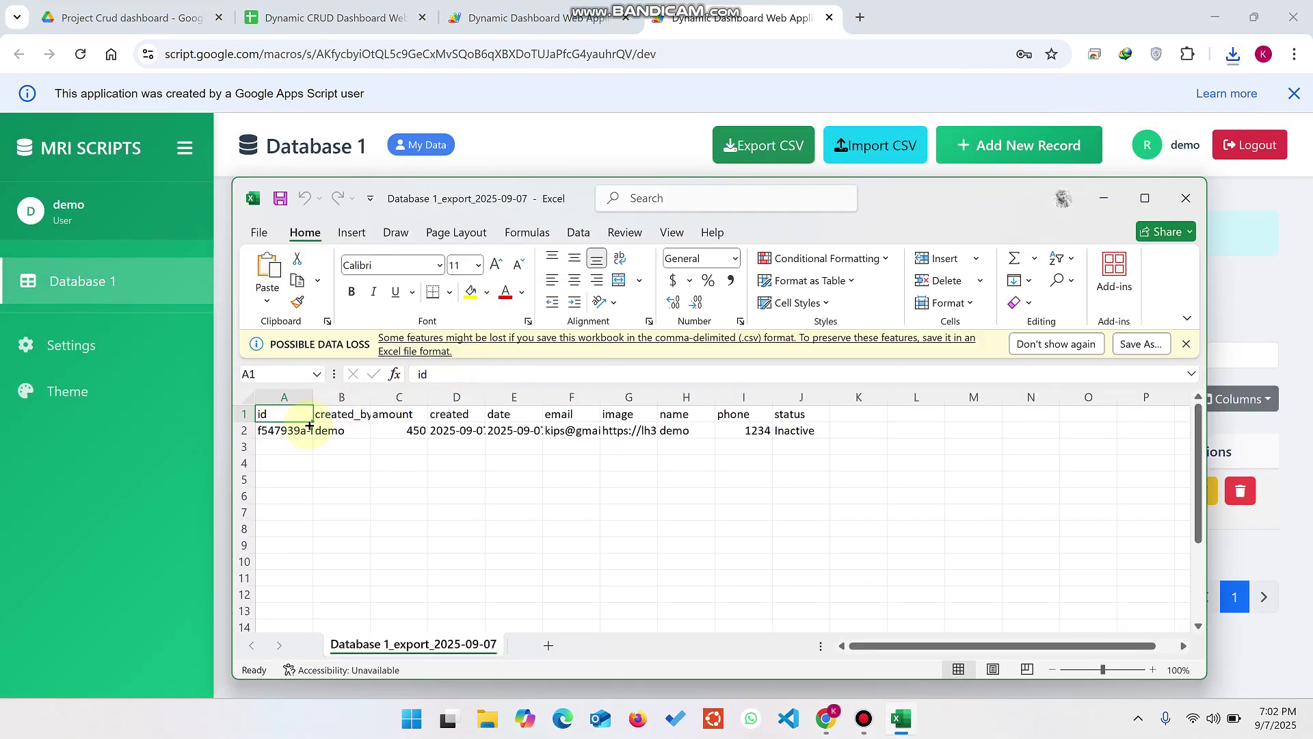
{"action": "left_click_drag", "start_coordinate": [281, 431], "coordinate": [827, 490]}
{"action": "left_click", "coordinate": [918, 471]}
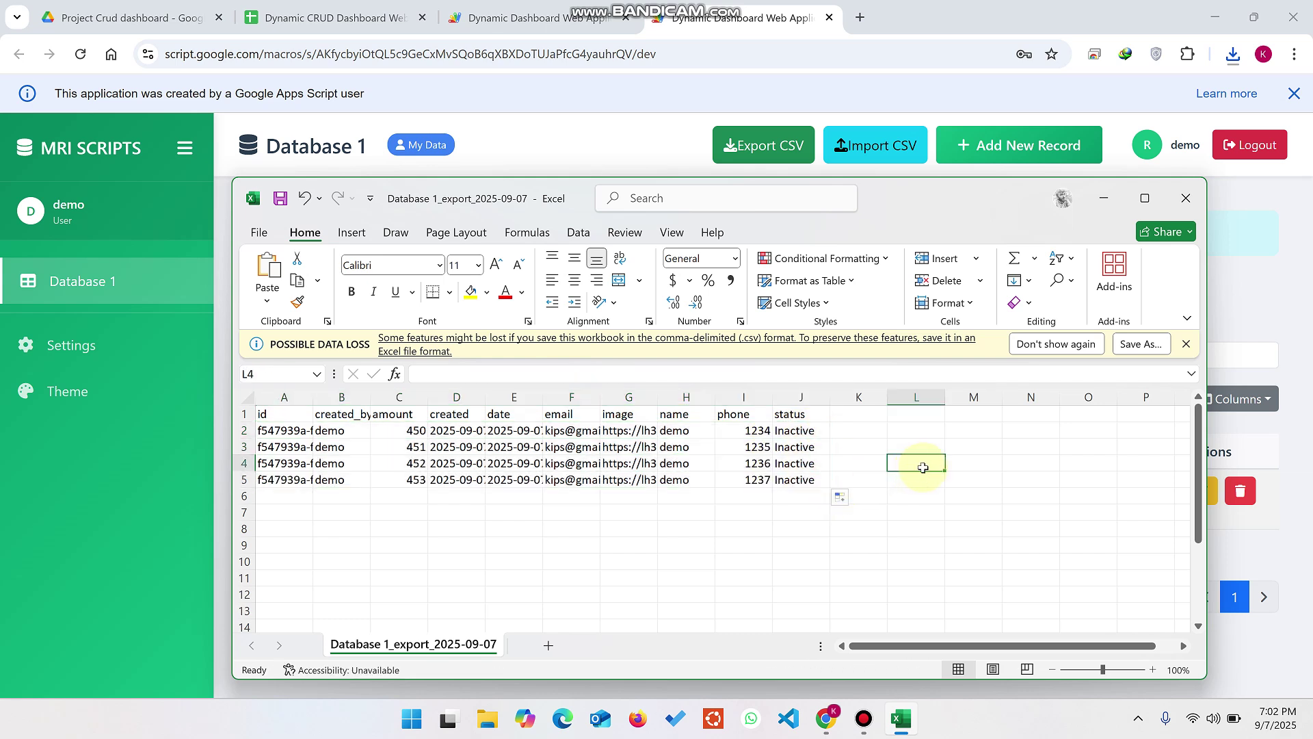
Step: Close Excel and choose Database 1_export_2025-09-07.csv from Downloads in the CSV import form
{"action": "left_click", "coordinate": [1186, 197]}
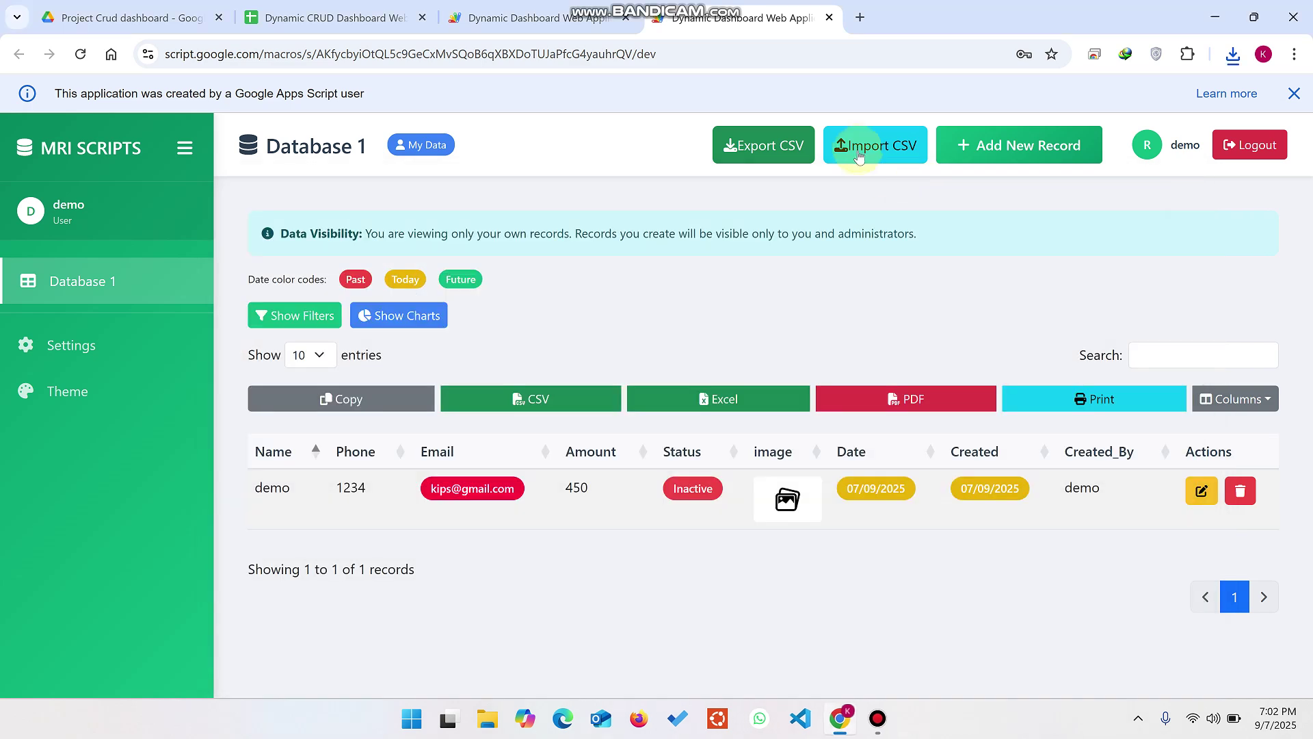
{"action": "left_click", "coordinate": [860, 152]}
{"action": "left_click", "coordinate": [513, 352]}
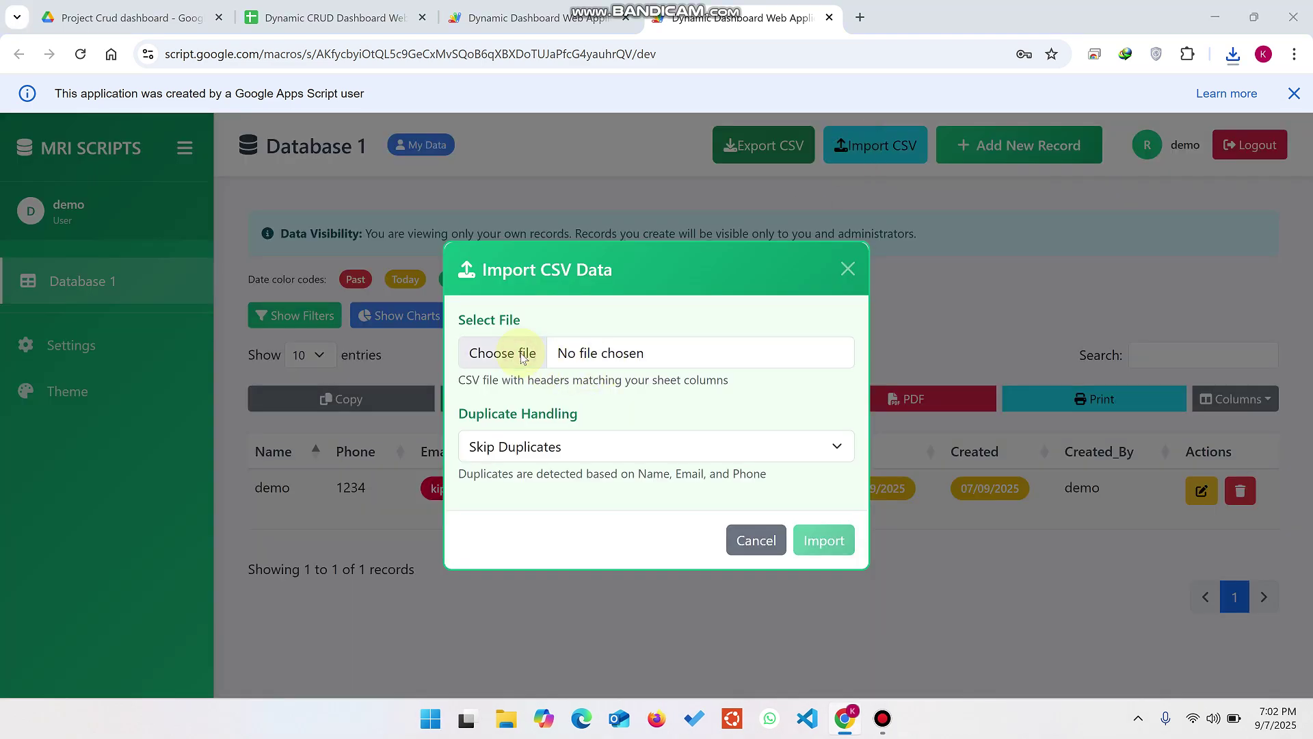
{"action": "left_click", "coordinate": [75, 185]}
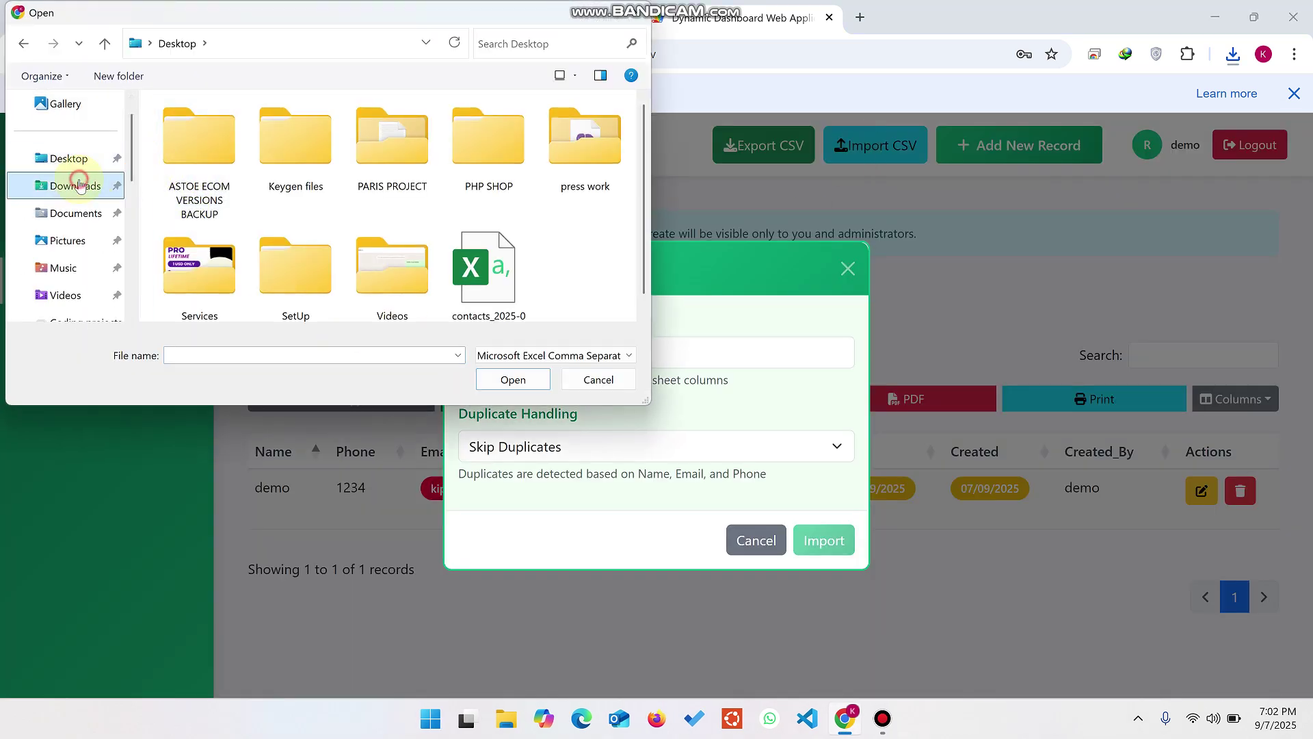
{"action": "left_click", "coordinate": [190, 178]}
{"action": "left_click", "coordinate": [513, 380]}
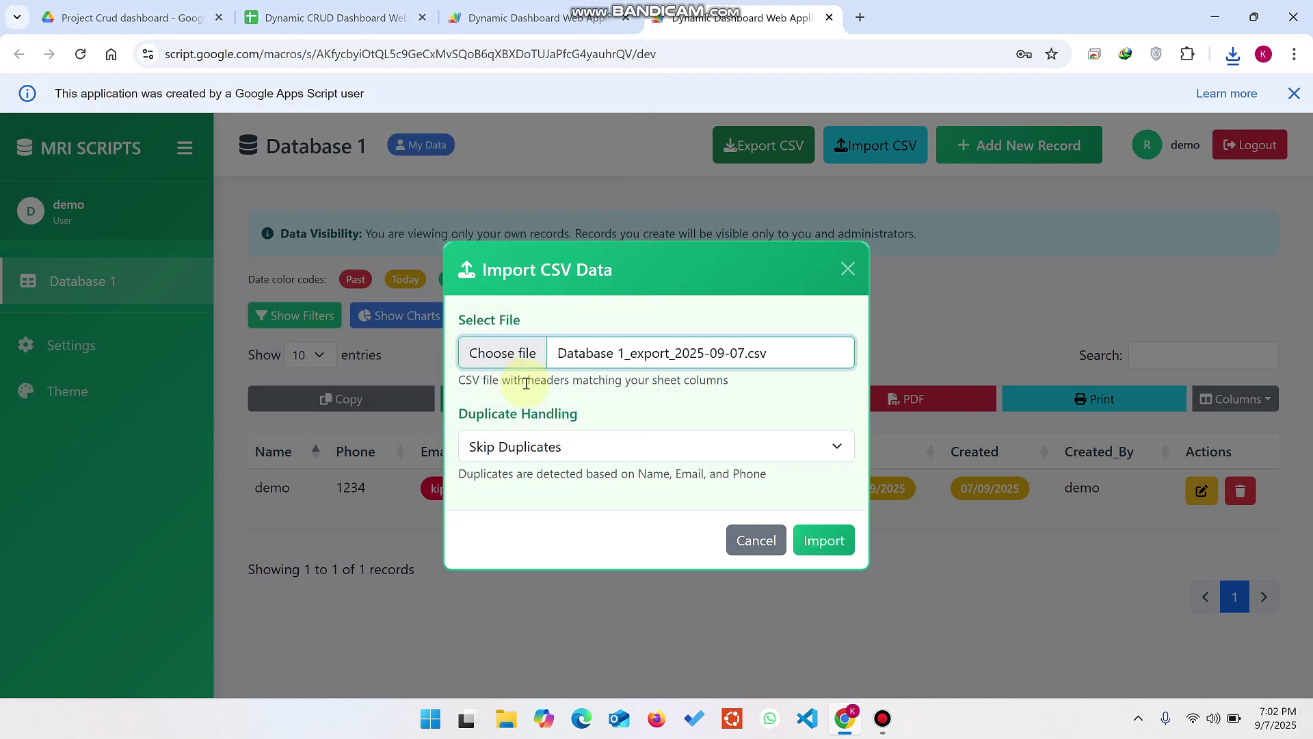
Step: Set Duplicate Handling to Merge/Update Duplicates and run the import
{"action": "left_click", "coordinate": [540, 449]}
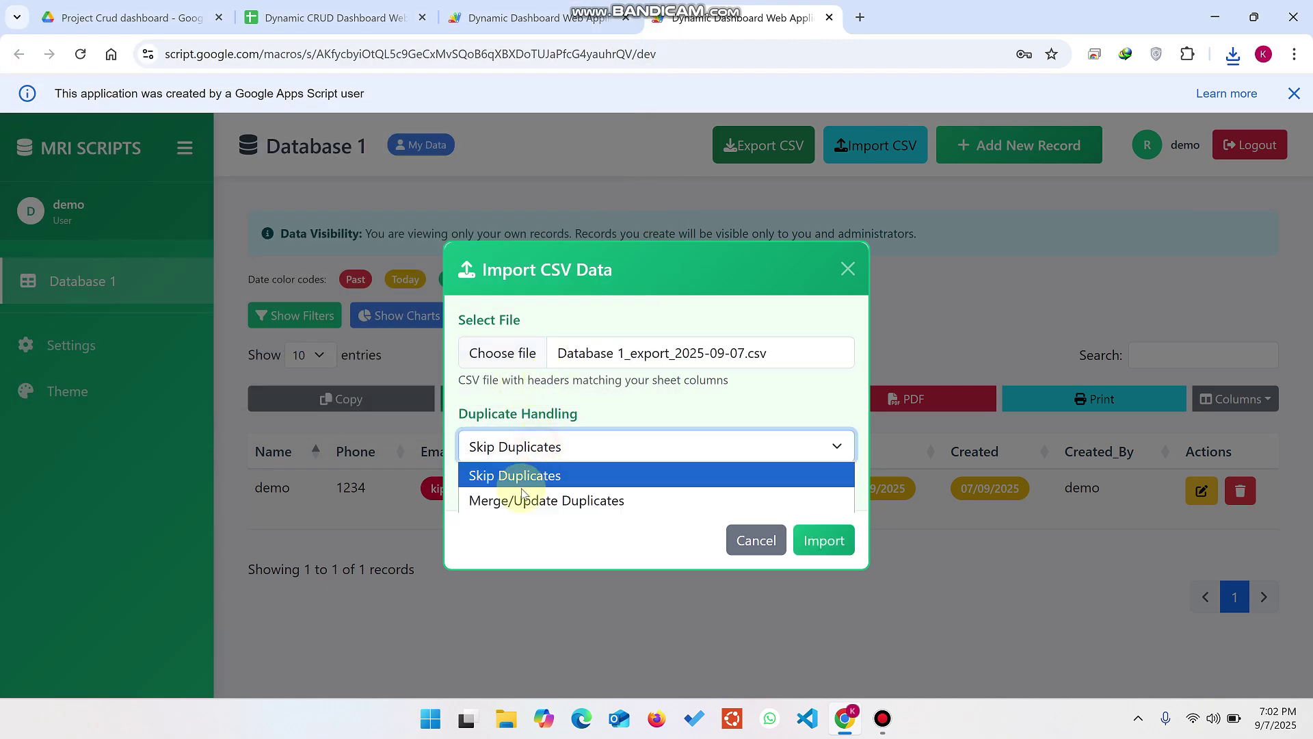
{"action": "left_click", "coordinate": [523, 500]}
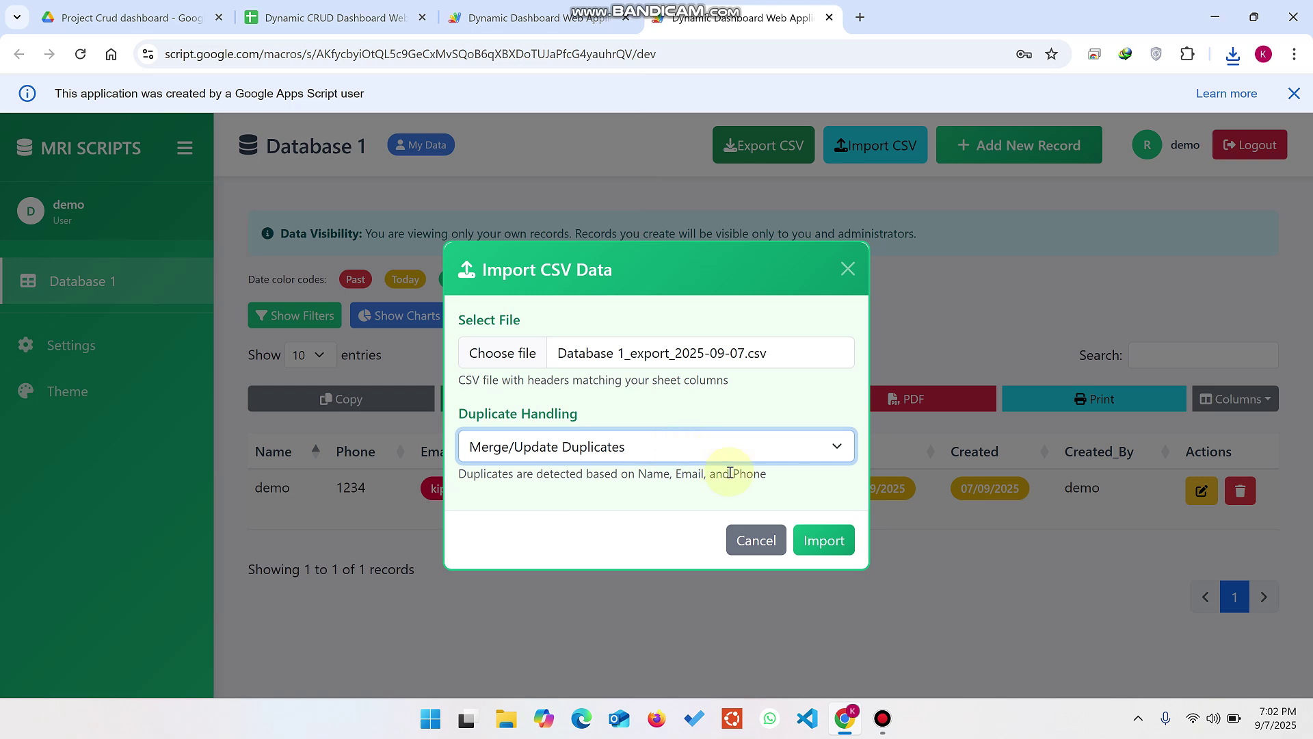
{"action": "left_click", "coordinate": [826, 539]}
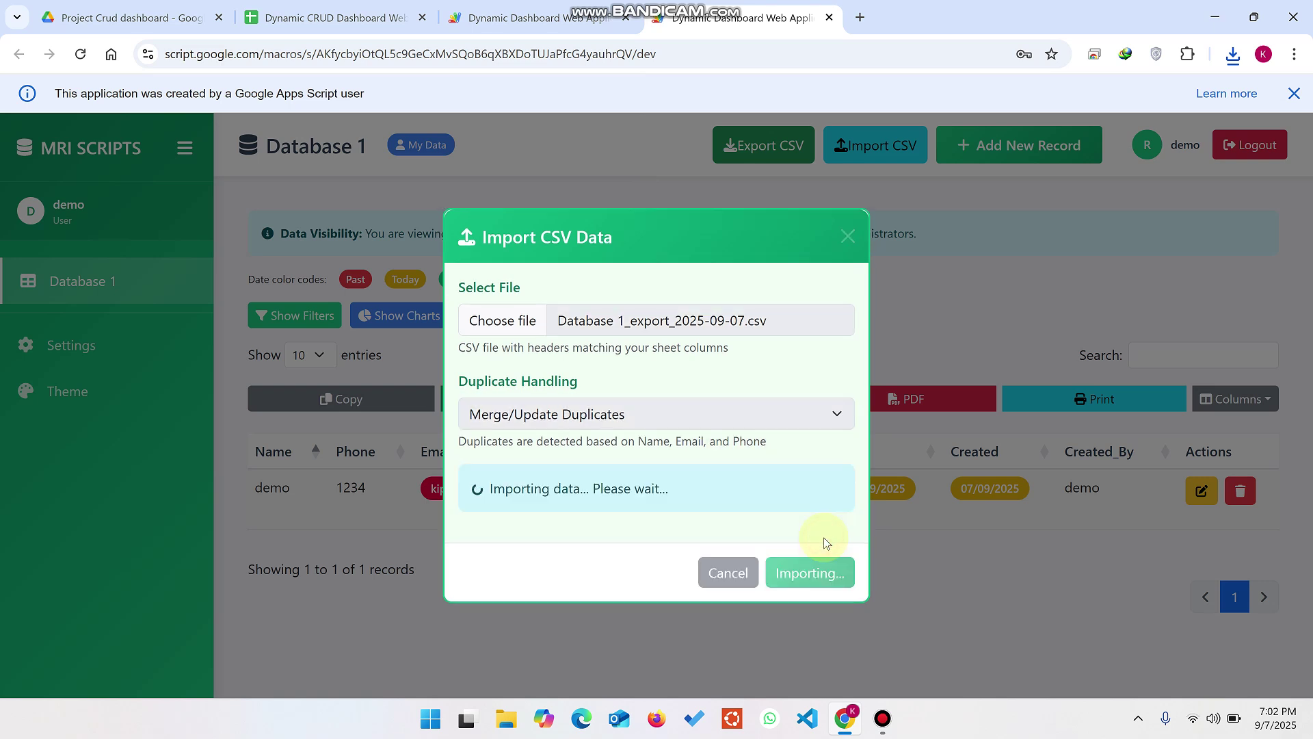